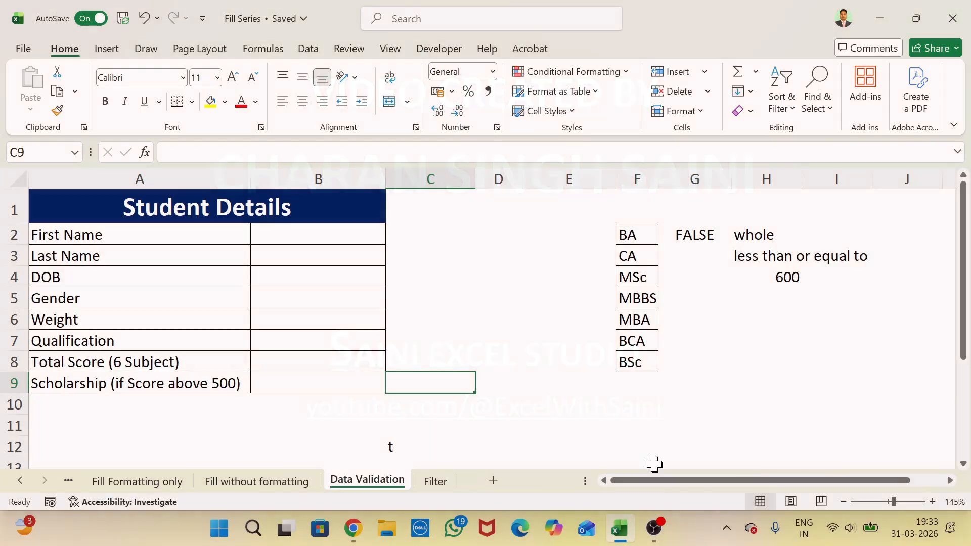
pyautogui.moveTo(112, 217); pyautogui.dragTo(293, 383)
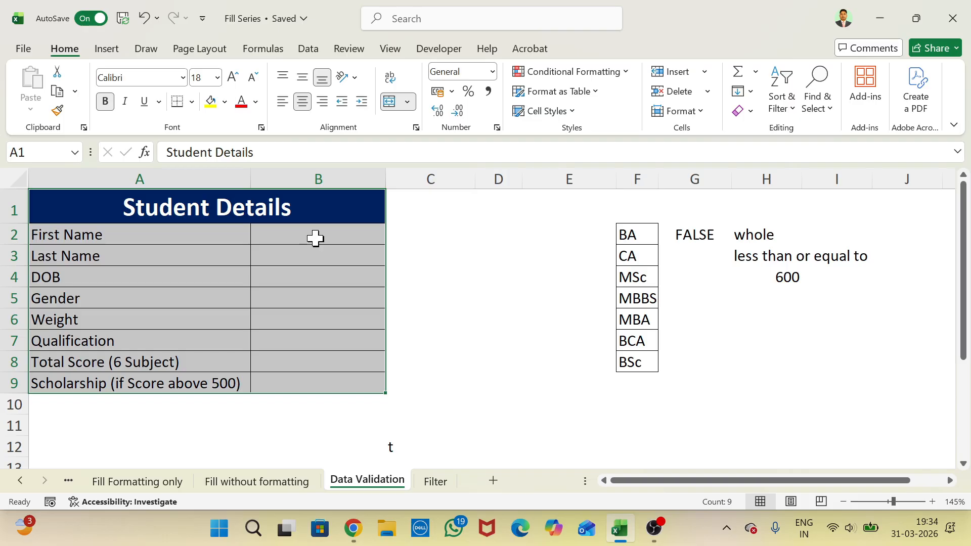
pyautogui.click(364, 235)
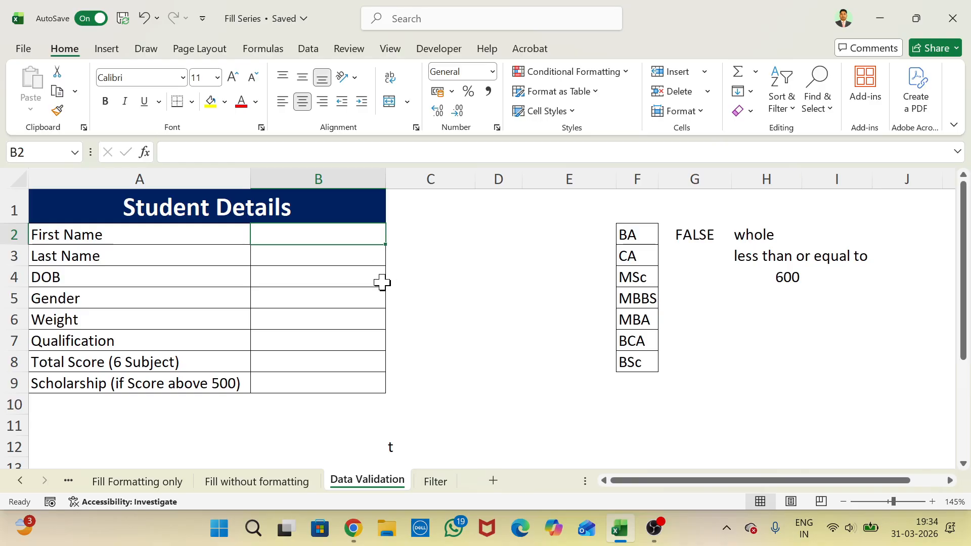
pyautogui.click(362, 260)
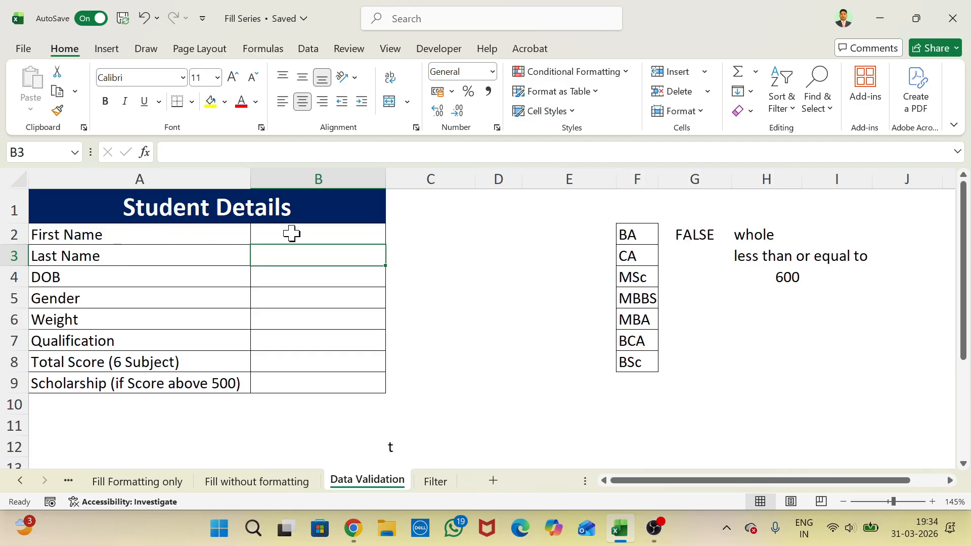
# Step: Open the data validation settings for the First Name entry cell B2 and allow only Text length
pyautogui.click(307, 235)
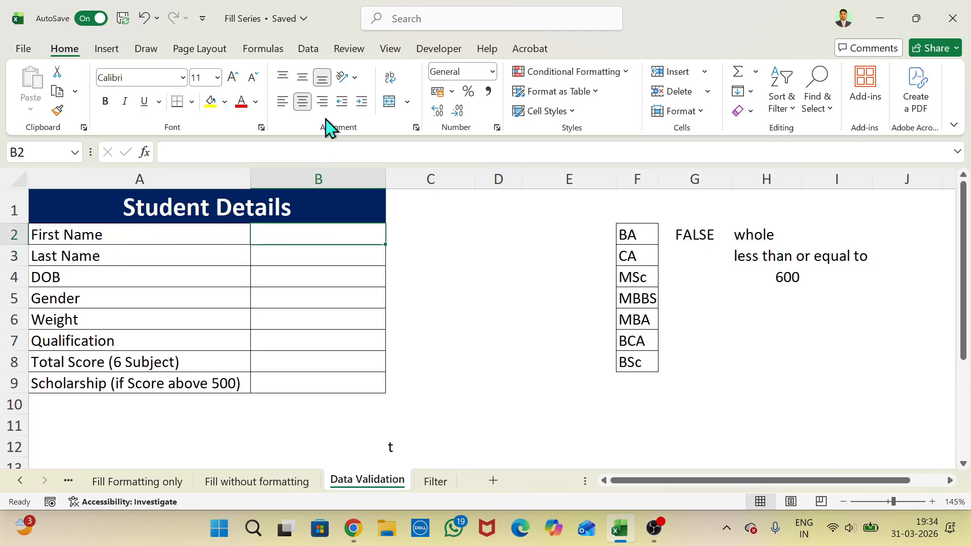
pyautogui.click(308, 50)
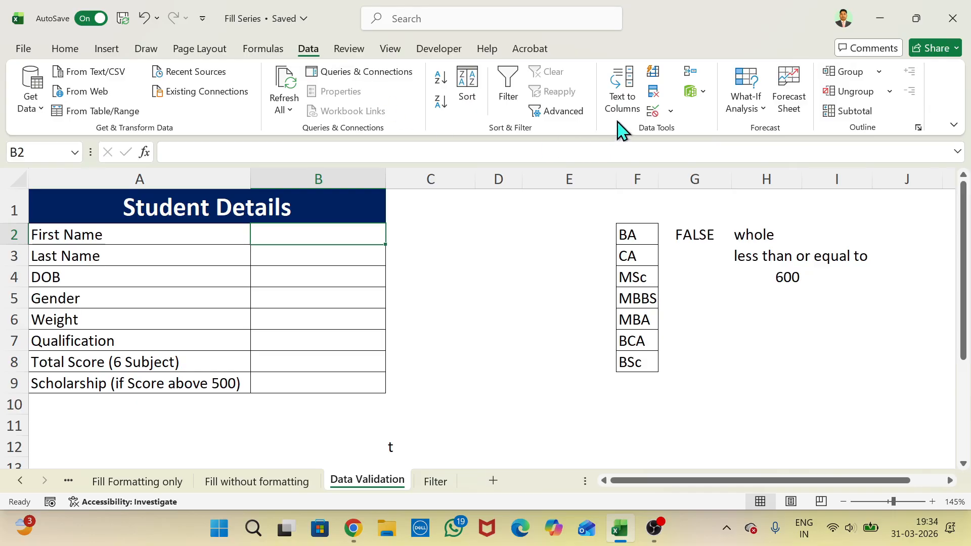
pyautogui.click(670, 111)
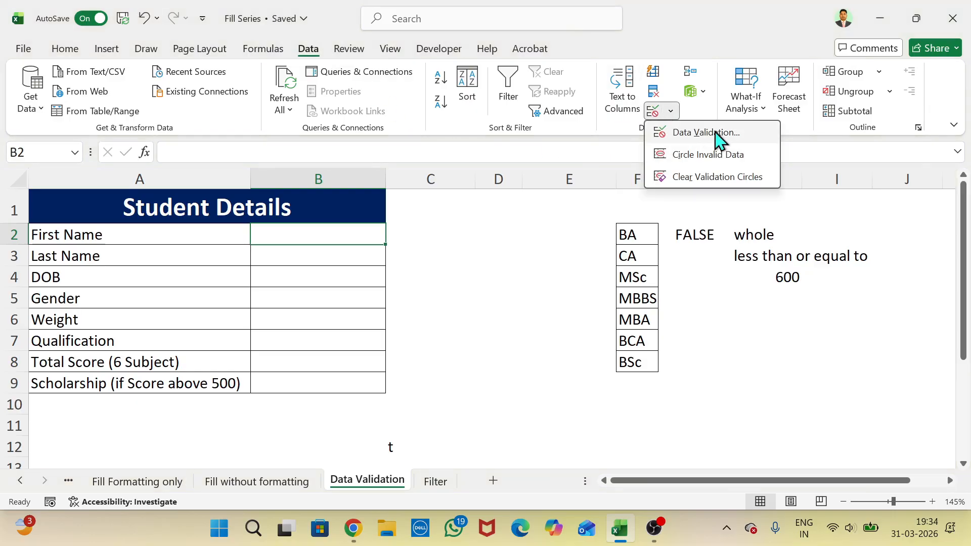
pyautogui.click(720, 135)
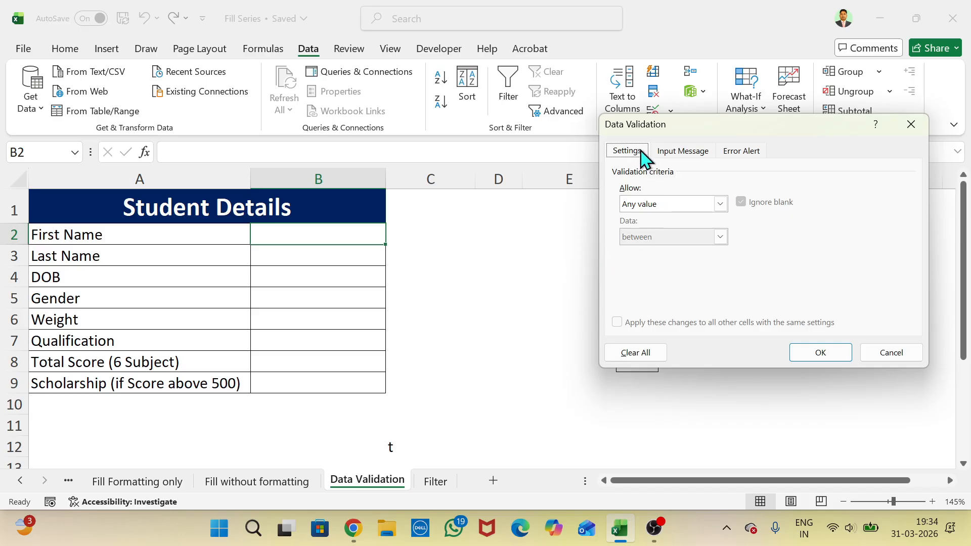
pyautogui.moveTo(715, 132); pyautogui.dragTo(603, 188)
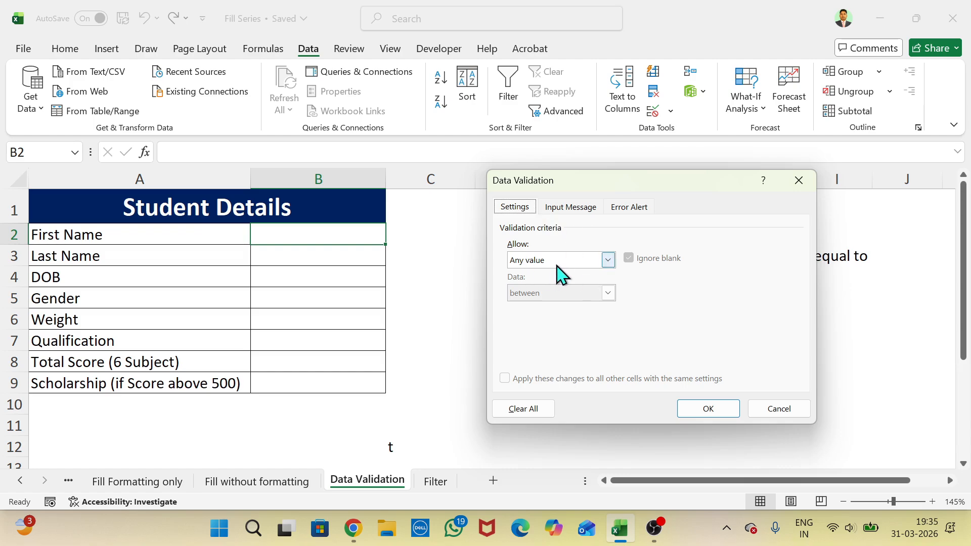
pyautogui.click(608, 261)
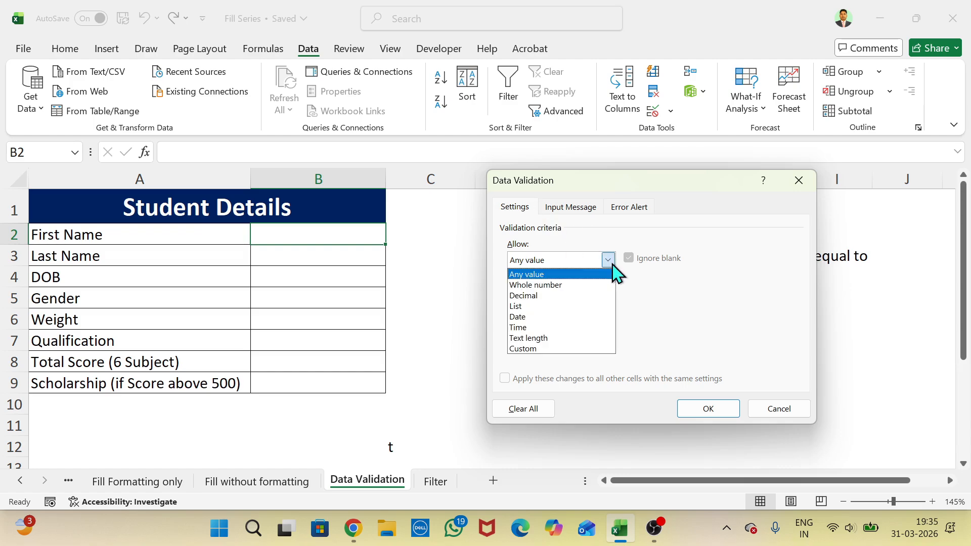
pyautogui.click(609, 262)
pyautogui.click(609, 262)
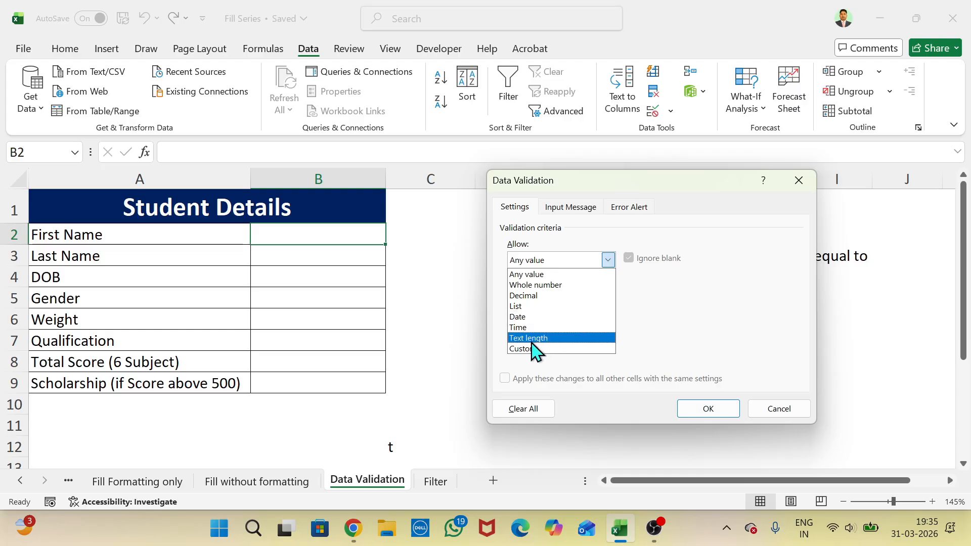
pyautogui.click(549, 339)
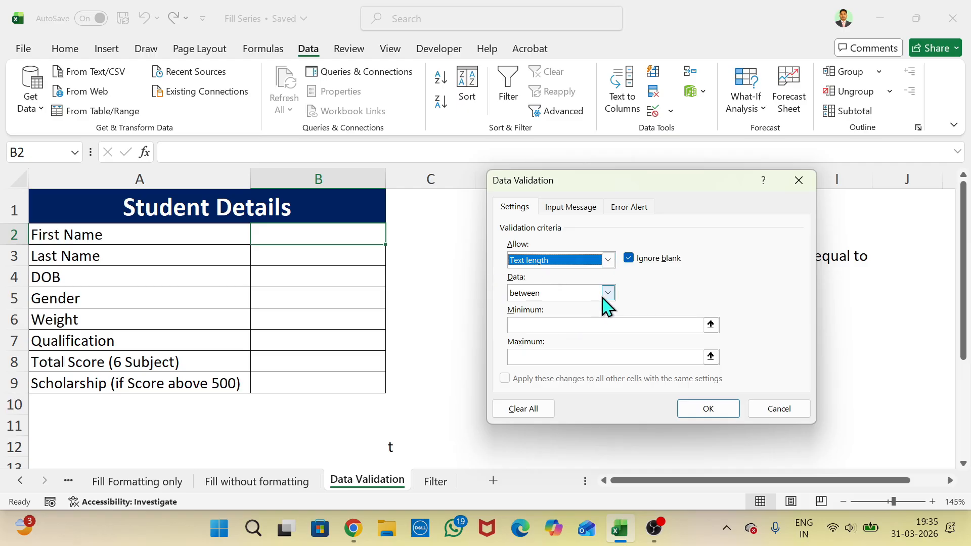
# Step: Limit the First Name text length to between 3 and 10 characters and apply the rule
pyautogui.click(545, 327)
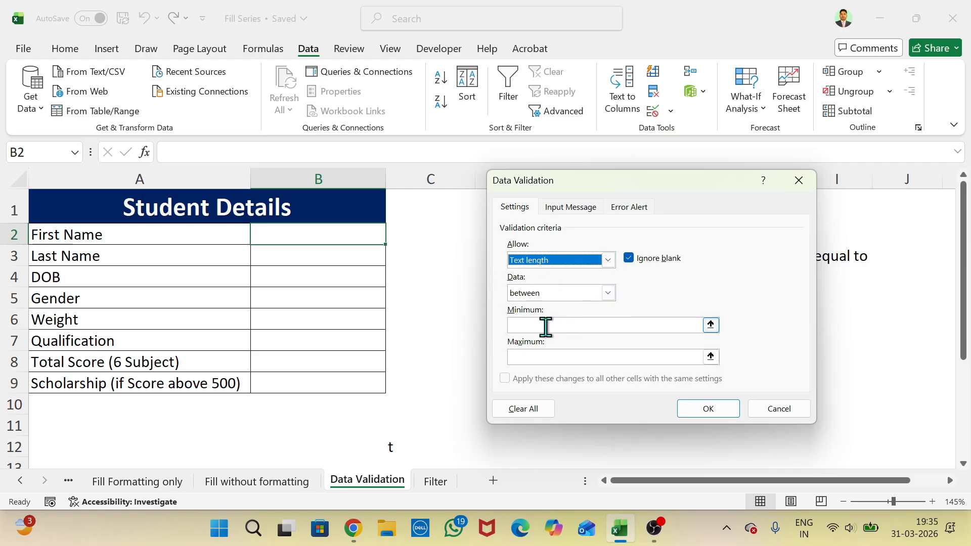
pyautogui.click(545, 327)
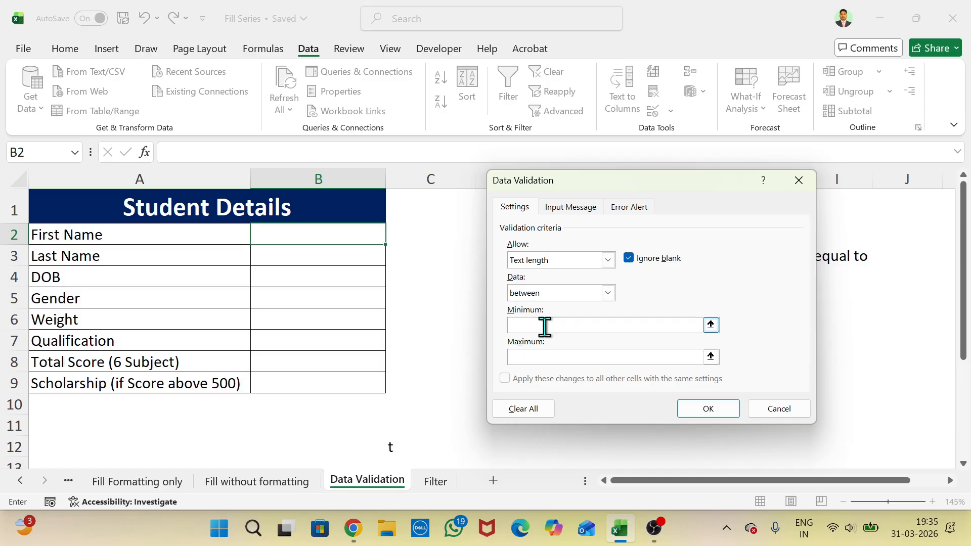
pyautogui.write('3')
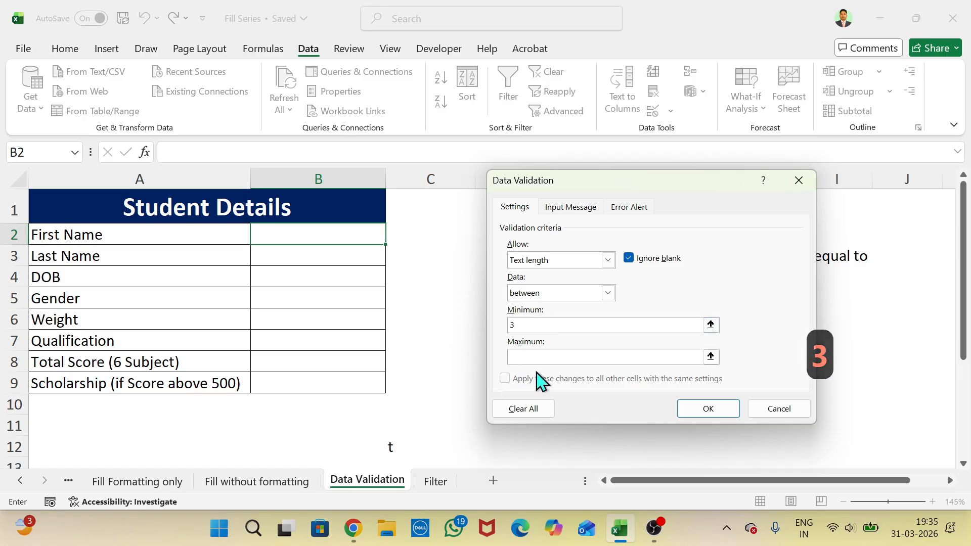
pyautogui.click(550, 357)
pyautogui.write('10')
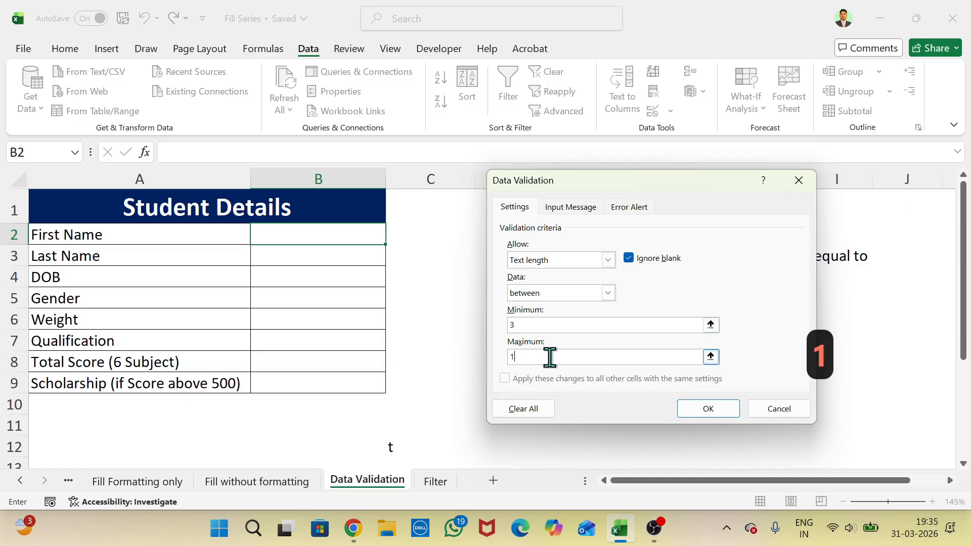
pyautogui.click(703, 418)
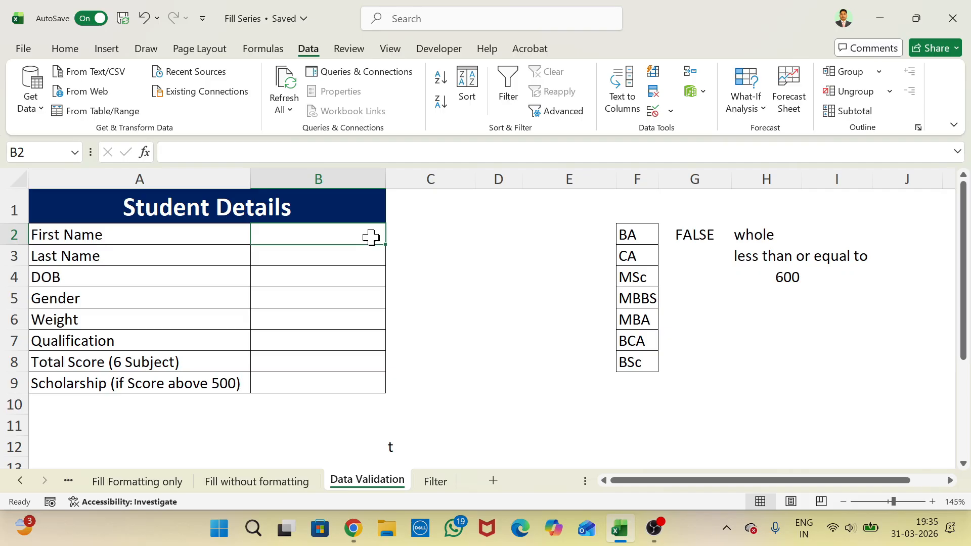
# Step: Copy the First Name entry cell B2 with its validation rule to the Last Name cell B3
pyautogui.hotkey('ctrl', 'c')
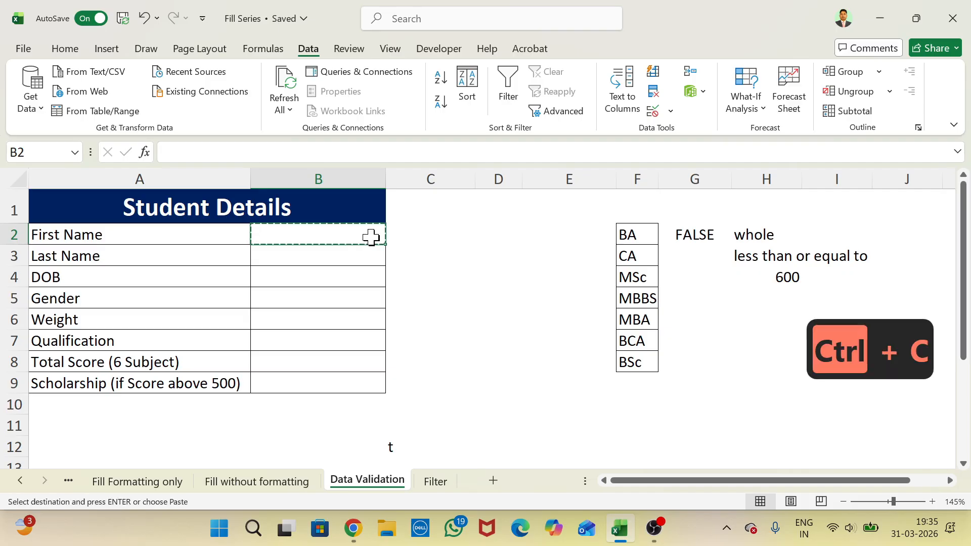
pyautogui.click(340, 262)
pyautogui.hotkey('ctrl', 'v')
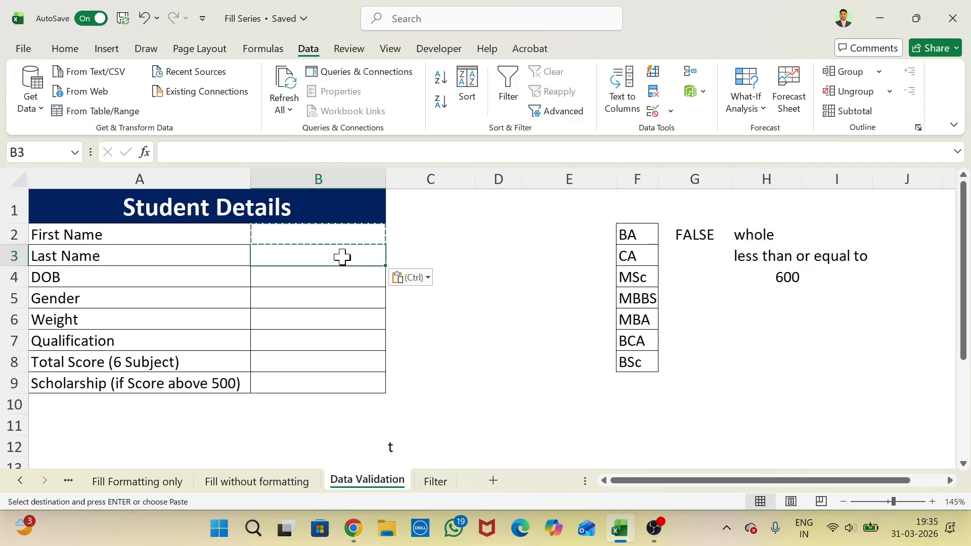
# Step: Open the data validation settings for the DOB entry cell B4 and allow only Date values
pyautogui.click(313, 278)
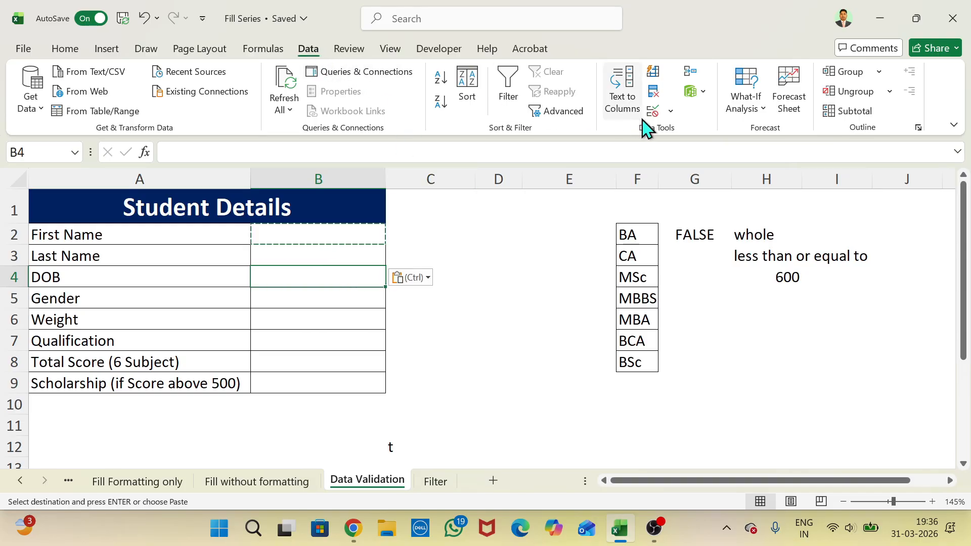
pyautogui.click(670, 111)
pyautogui.click(711, 133)
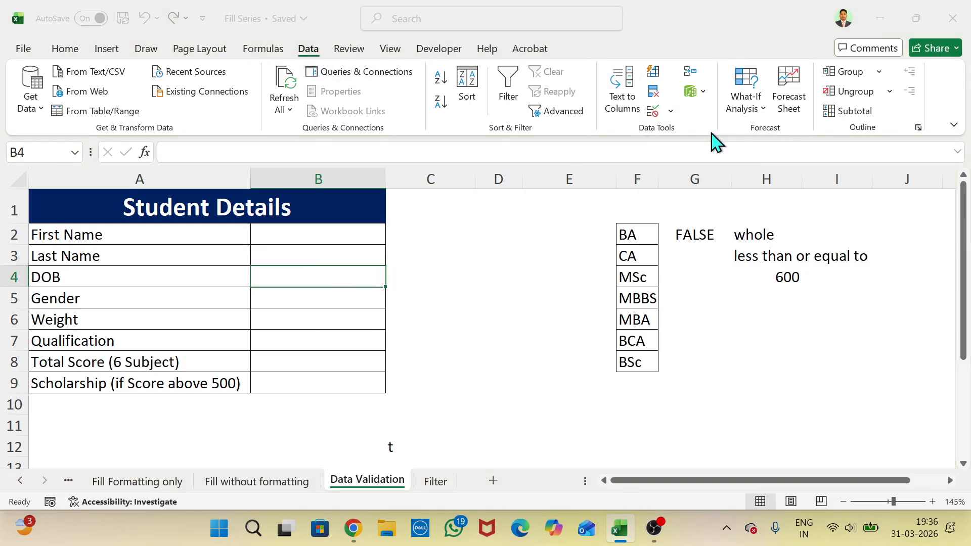
pyautogui.click(608, 261)
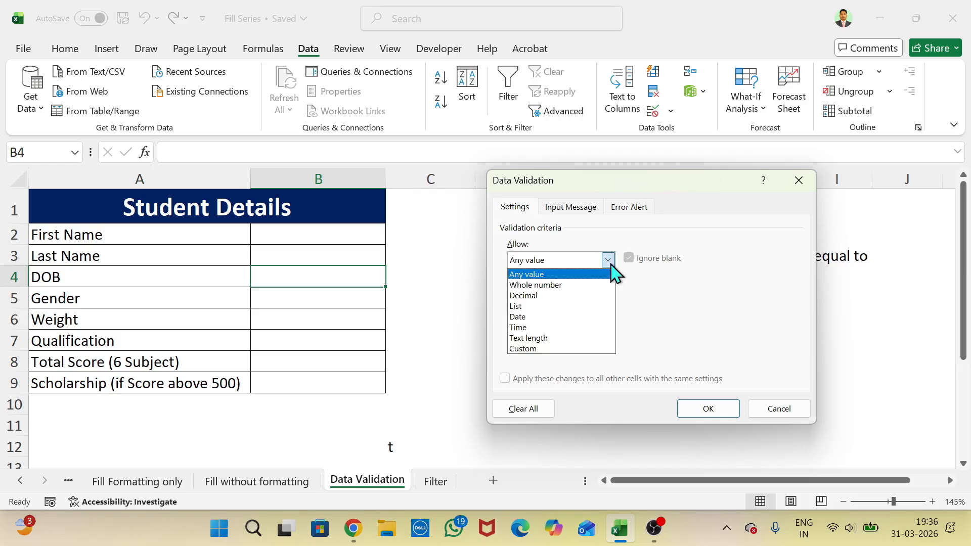
pyautogui.click(531, 317)
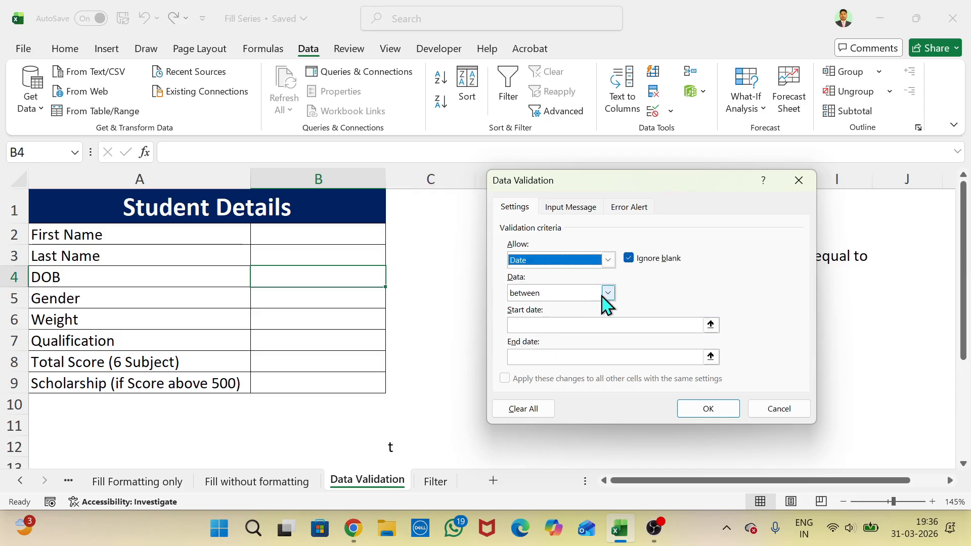
# Step: Restrict the DOB rule to dates between 1-jan-1950 and 31-dec-1985 and apply it
pyautogui.click(545, 327)
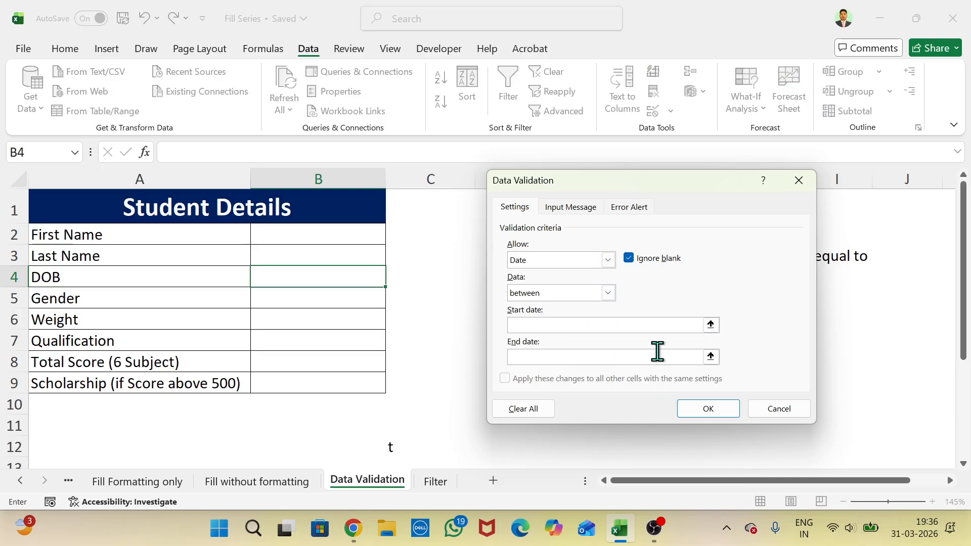
pyautogui.write('1')
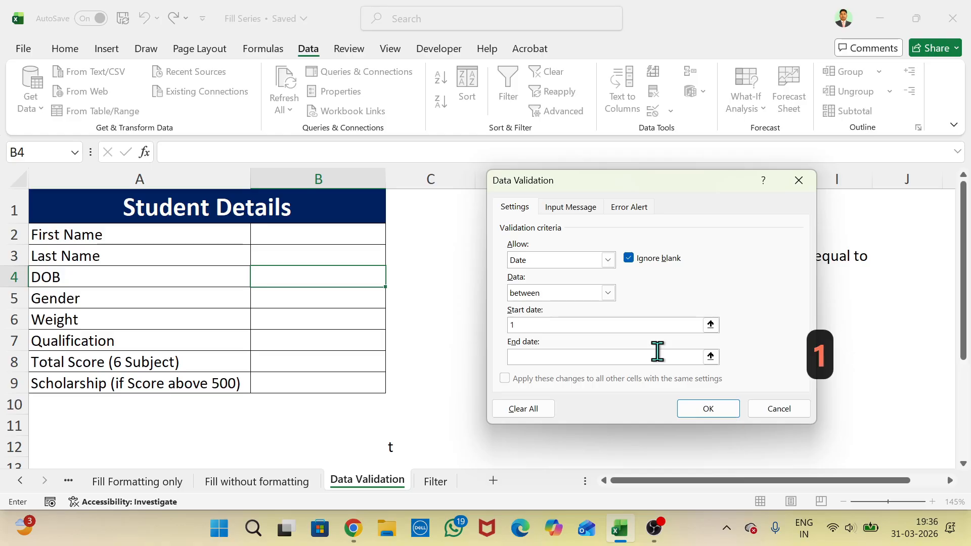
pyautogui.write('-ja')
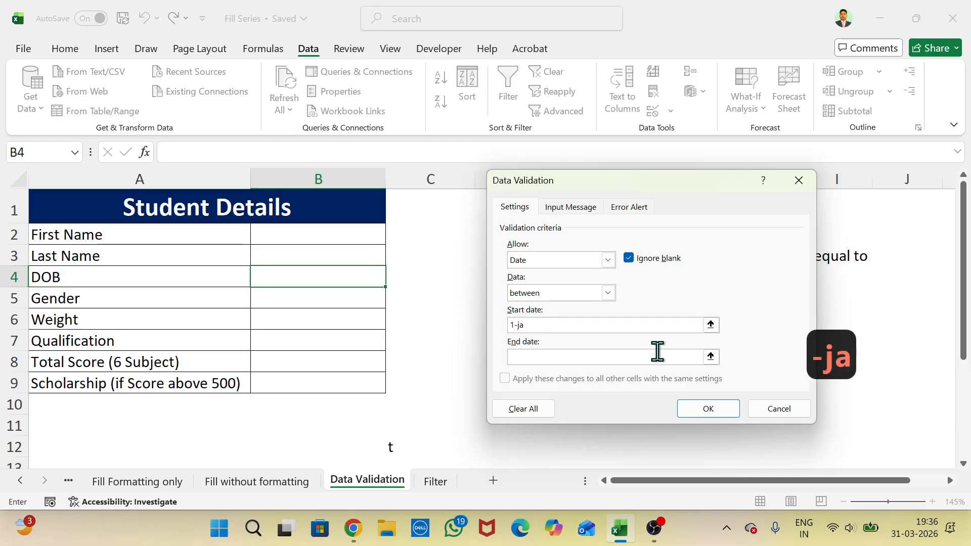
pyautogui.write('n-')
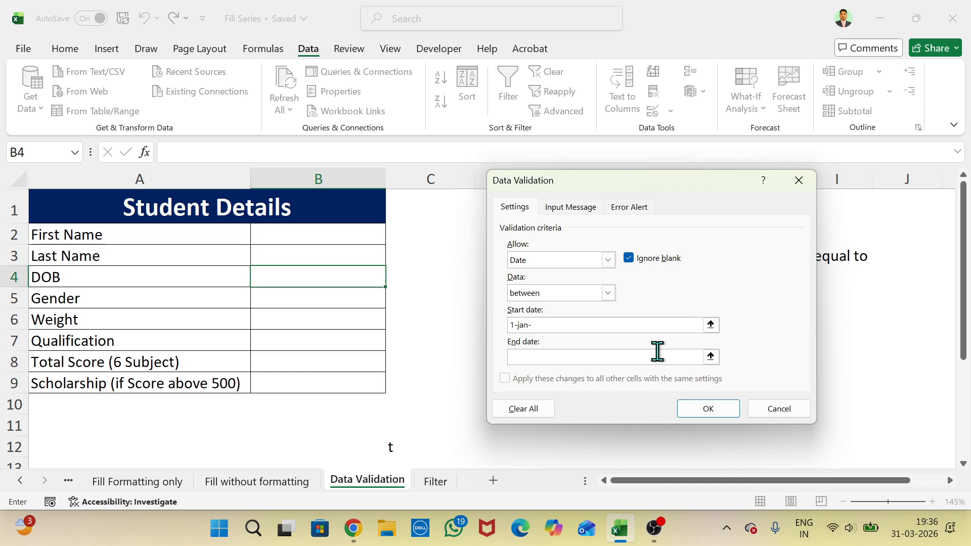
pyautogui.write('1950')
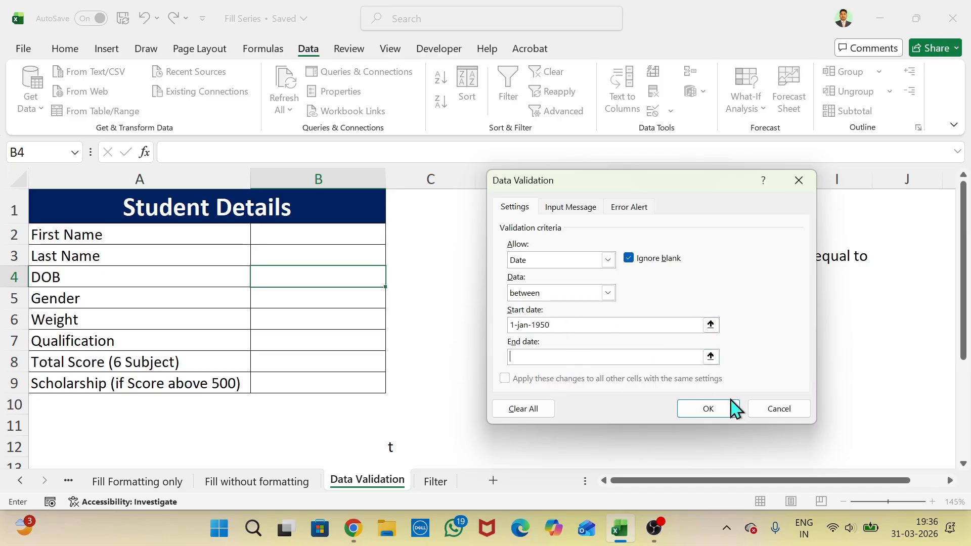
pyautogui.write('31-De')
pyautogui.press('BackSpace')
pyautogui.press('BackSpace')
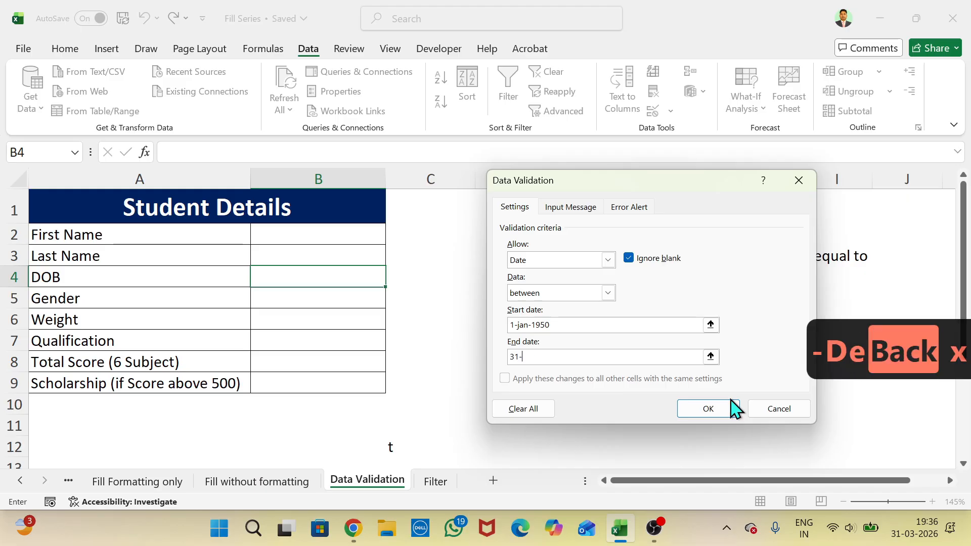
pyautogui.write('dec-1985')
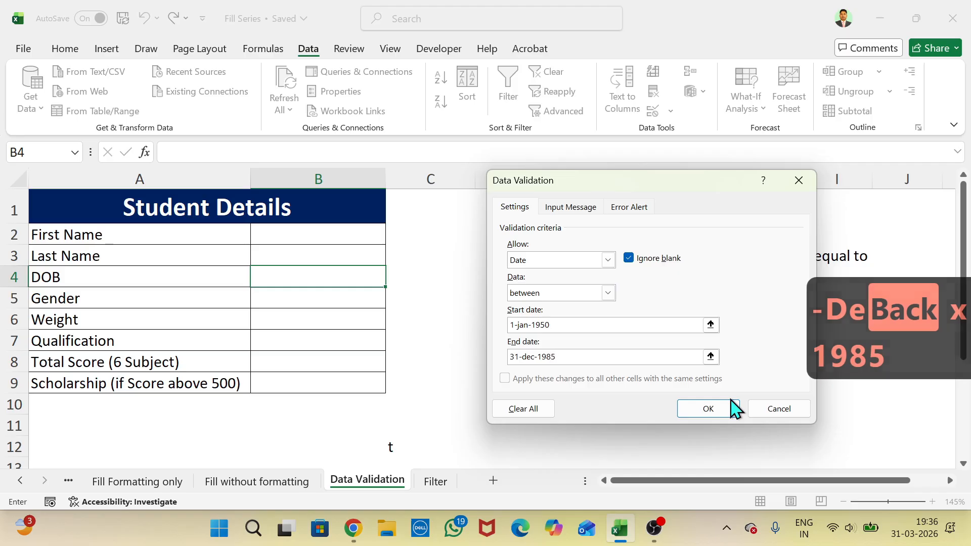
pyautogui.click(708, 409)
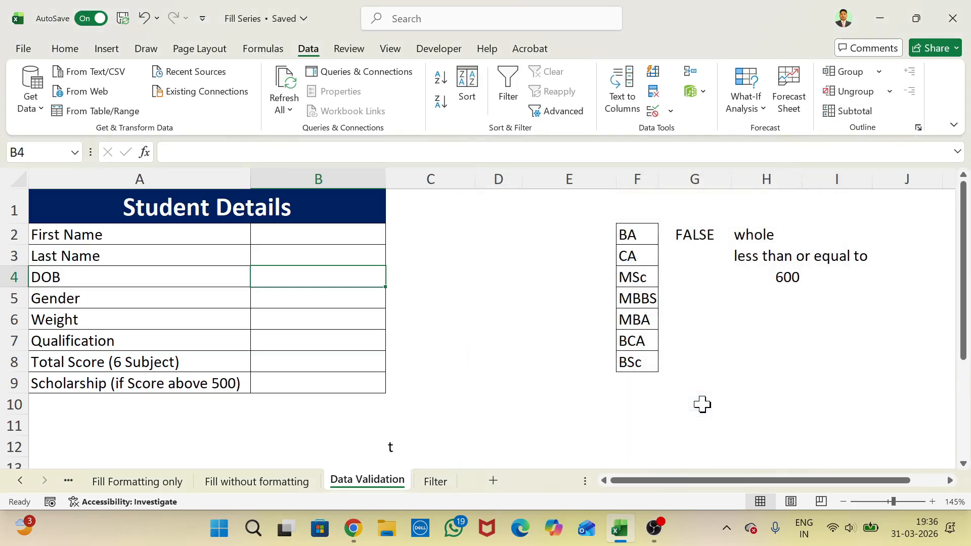
# Step: Open the data validation settings for the Gender entry cell B5 and allow only List values
pyautogui.click(349, 299)
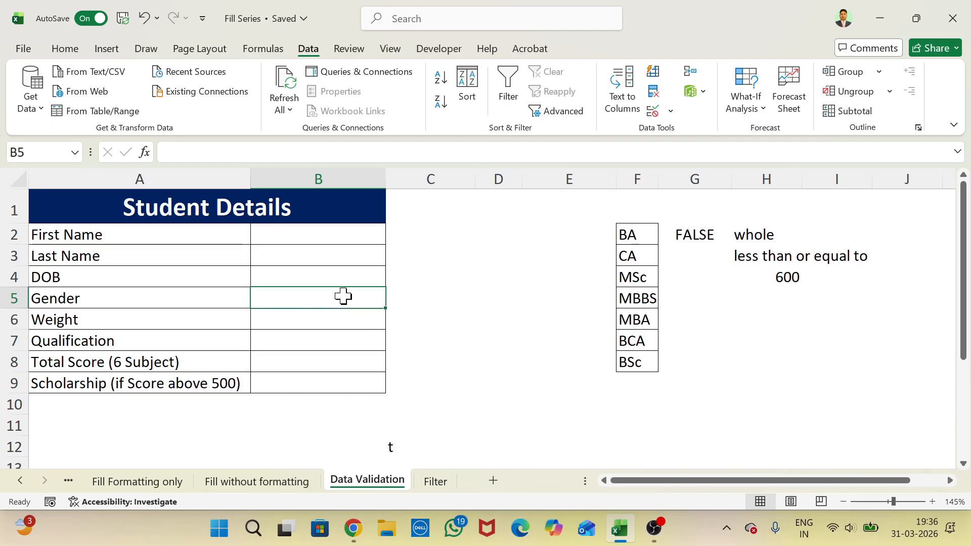
pyautogui.click(217, 301)
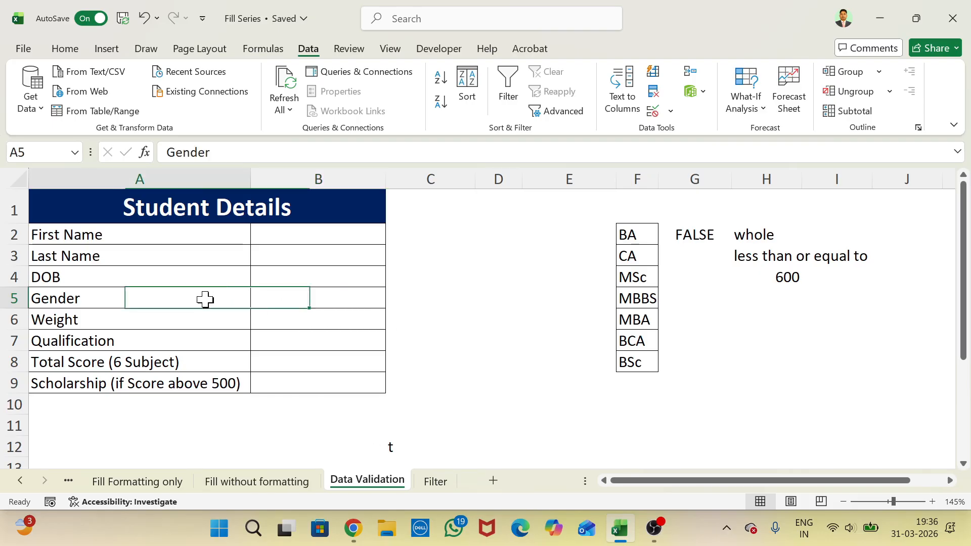
pyautogui.click(332, 299)
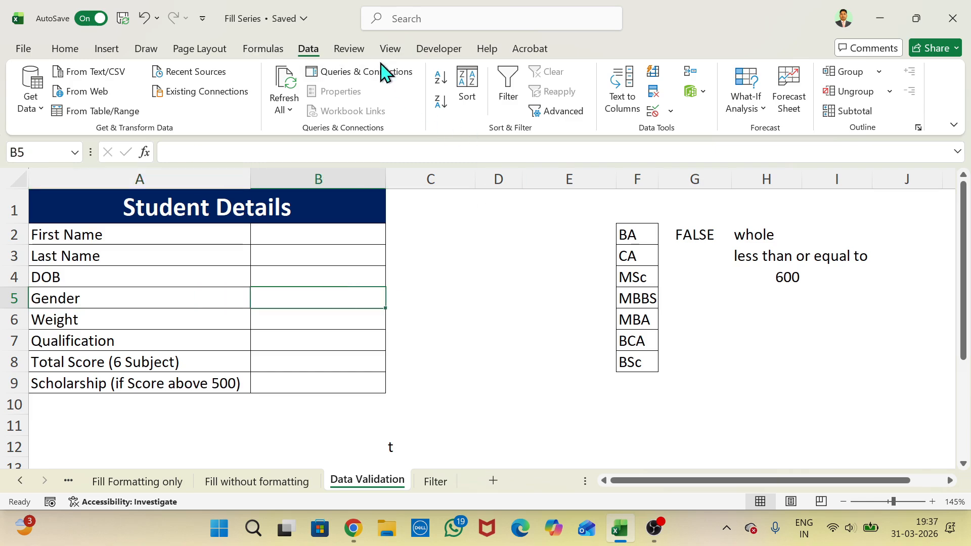
pyautogui.click(348, 51)
pyautogui.click(310, 49)
pyautogui.click(670, 110)
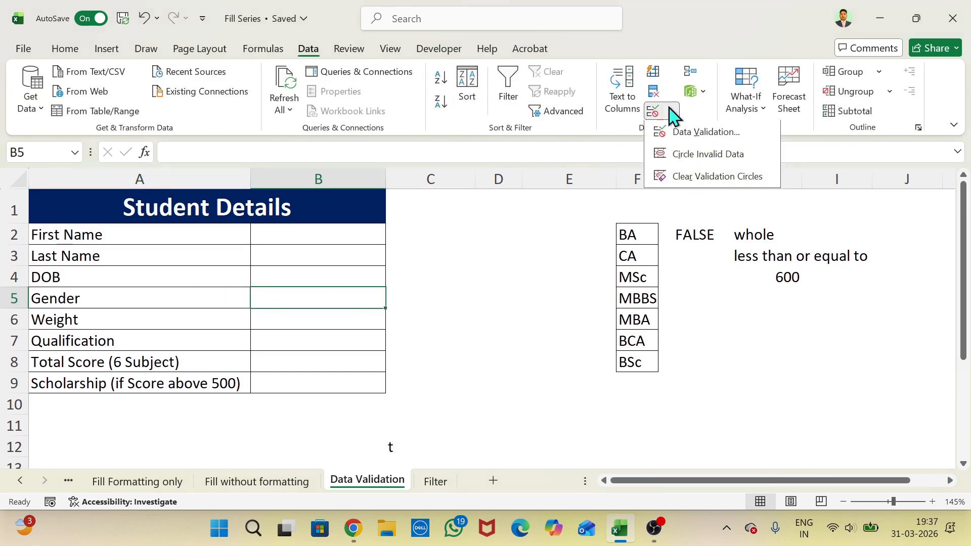
pyautogui.click(705, 133)
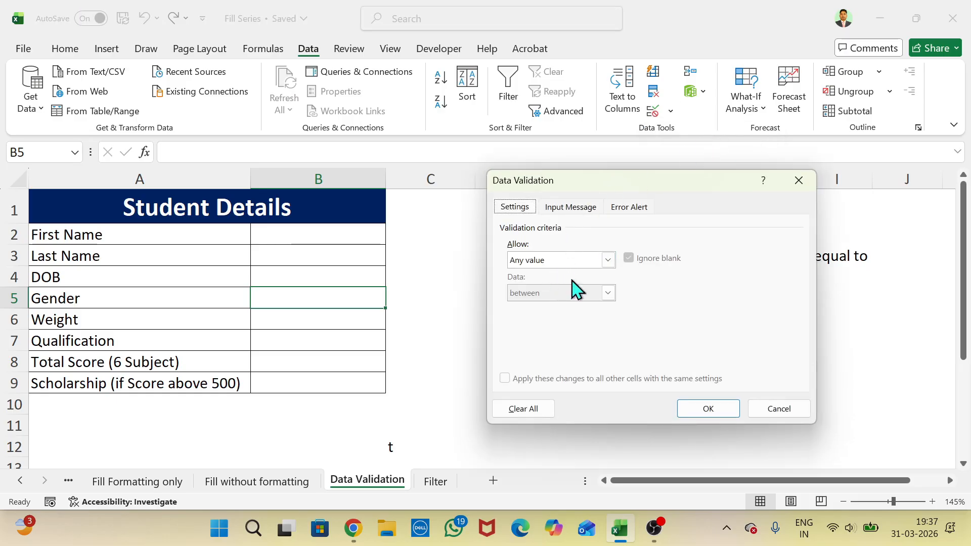
pyautogui.click(607, 259)
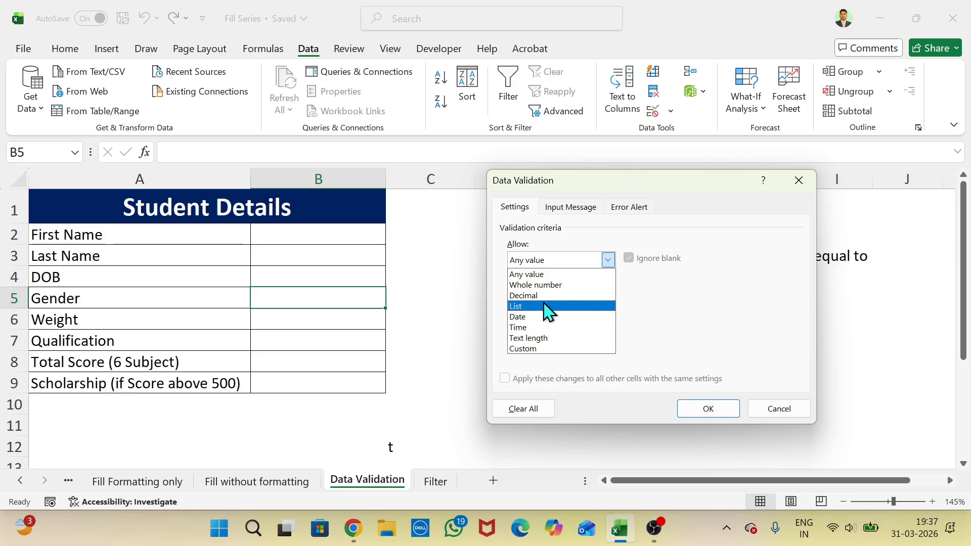
pyautogui.click(545, 305)
# Step: Set the Gender list source to Male,Female,Transgender, apply the rule and check the choices in the cell's dropdown
pyautogui.click(528, 322)
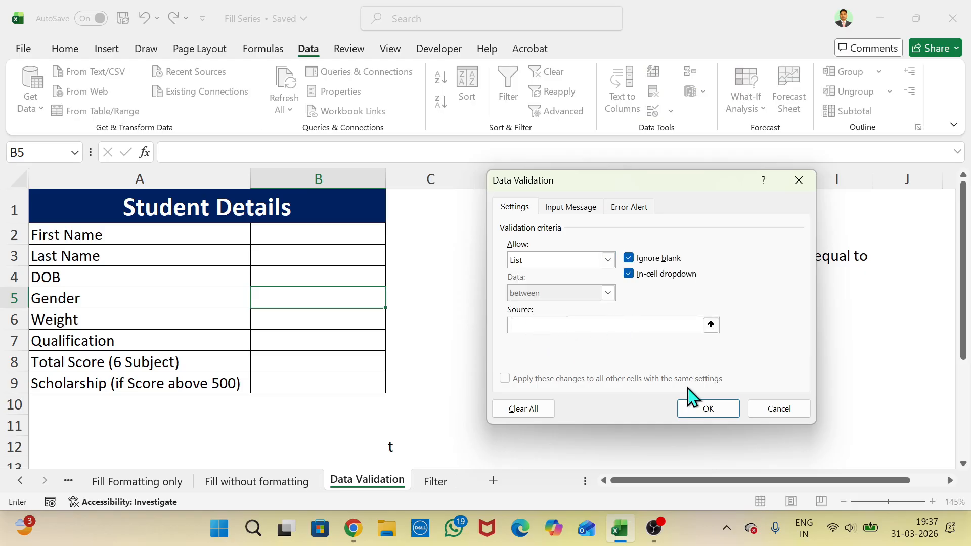
pyautogui.write('Male')
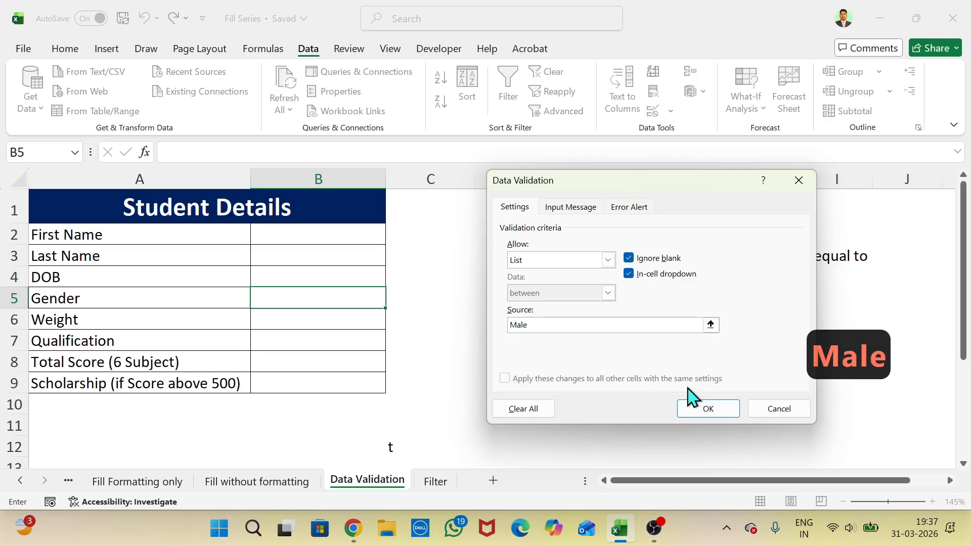
pyautogui.write(',')
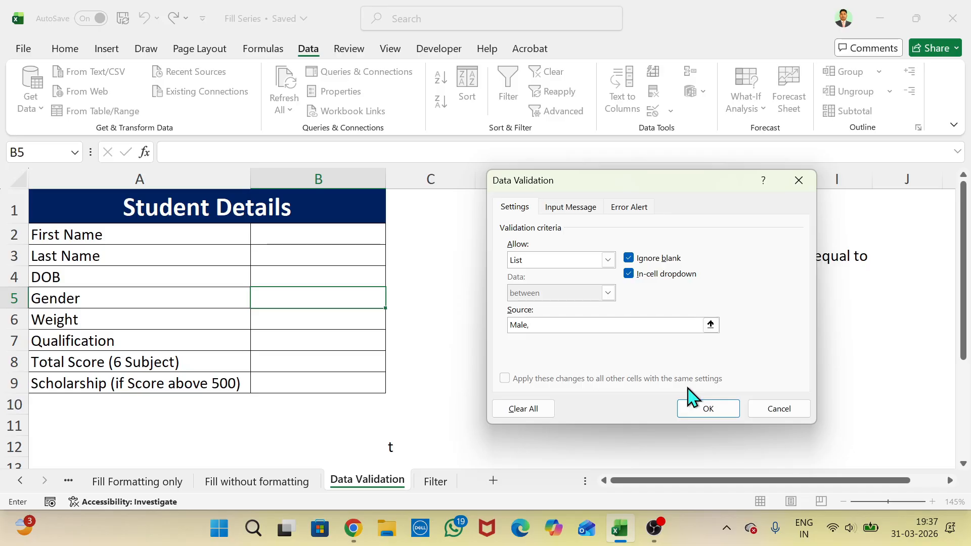
pyautogui.write('Female')
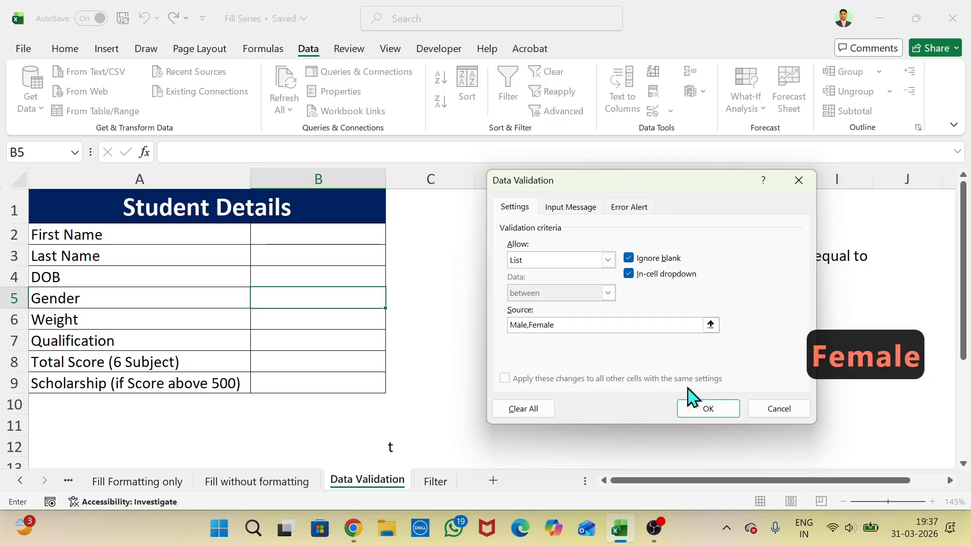
pyautogui.write(',Transge')
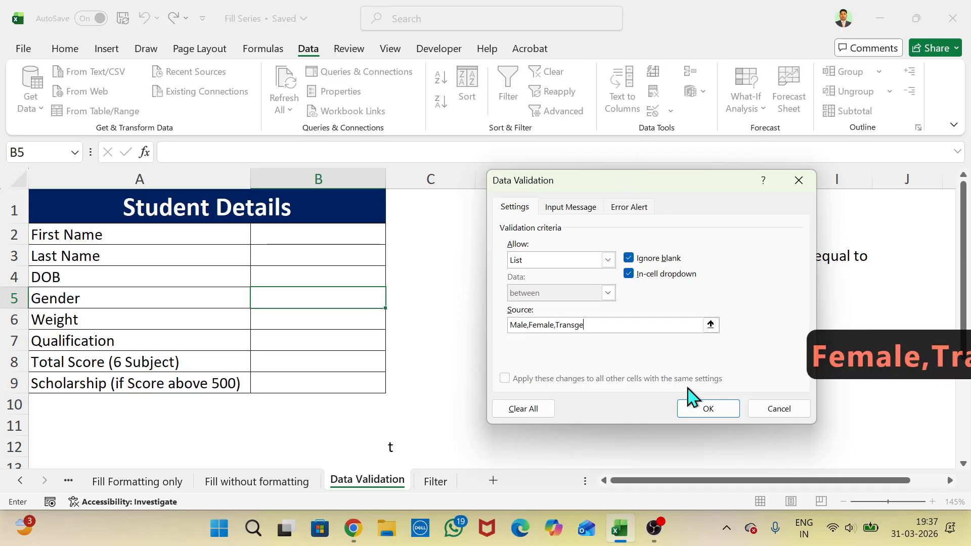
pyautogui.write('ndde')
pyautogui.press('BackSpace')
pyautogui.press('BackSpace')
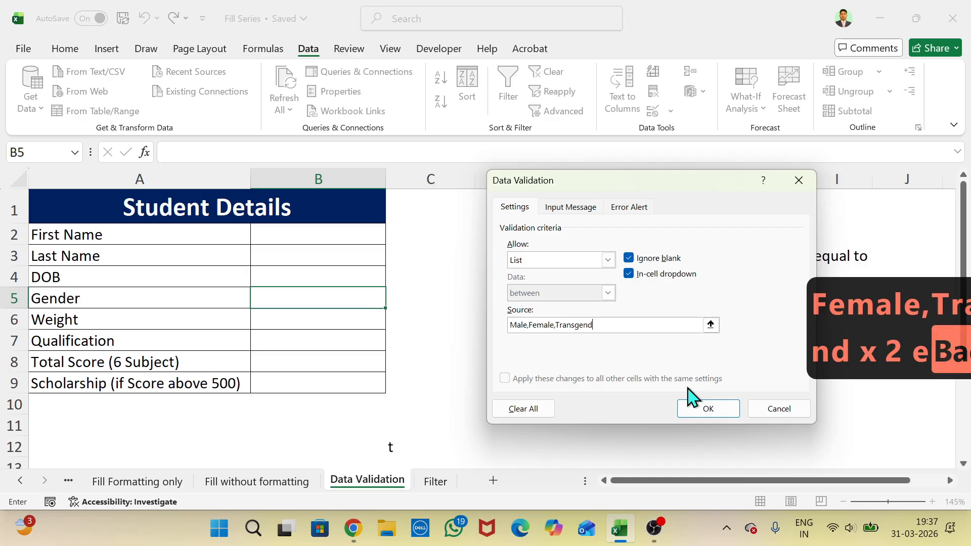
pyautogui.write('er')
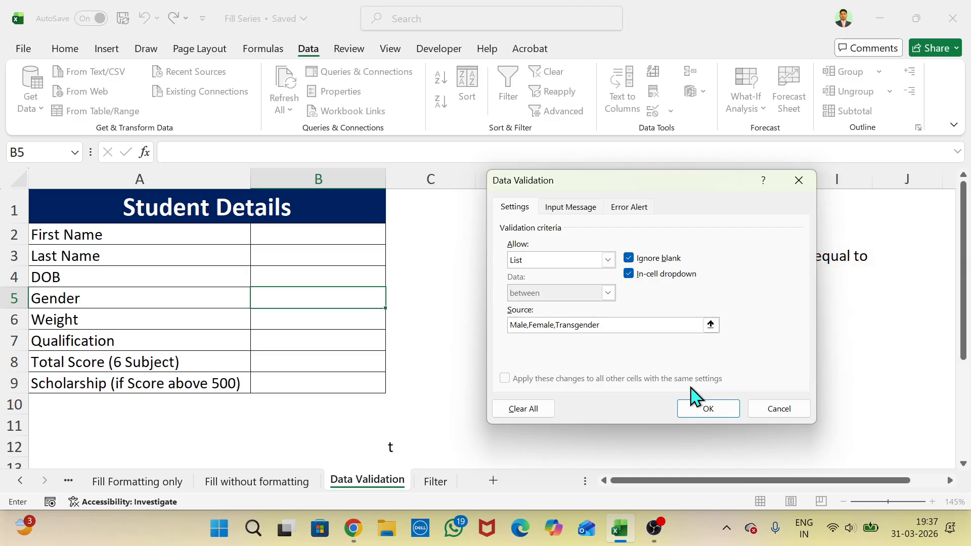
pyautogui.click(699, 408)
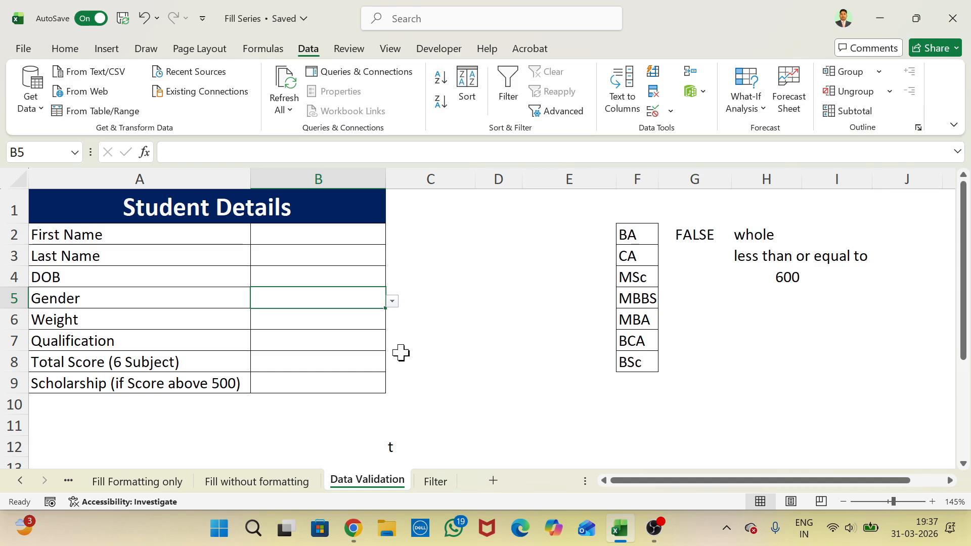
pyautogui.click(392, 302)
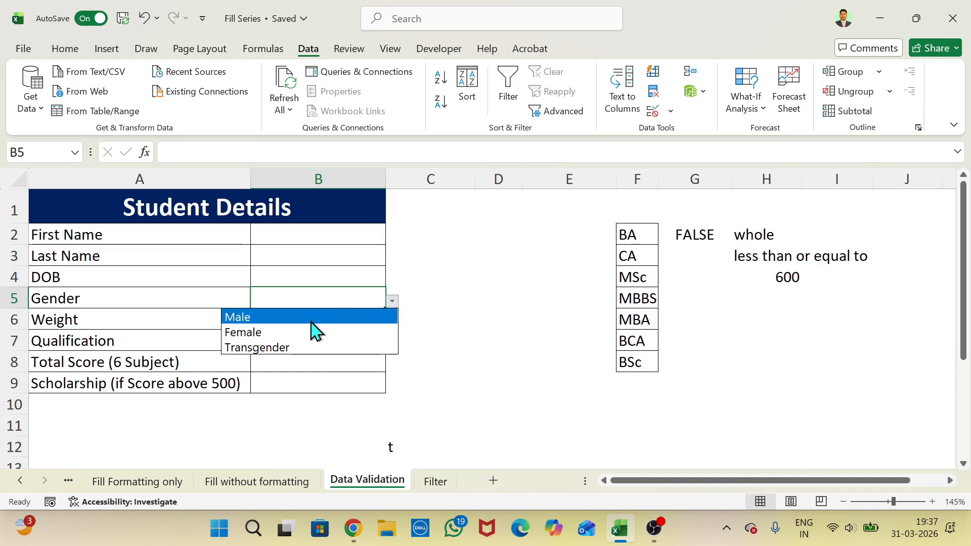
pyautogui.press('Escape')
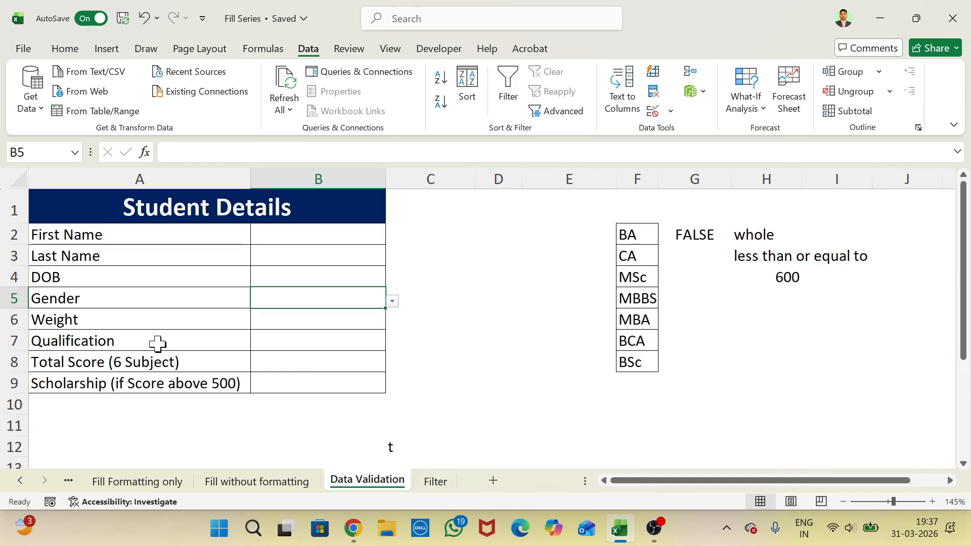
# Step: Add a validation rule to the Weight entry cell B6 allowing only Decimal values between 50 and 70
pyautogui.click(314, 322)
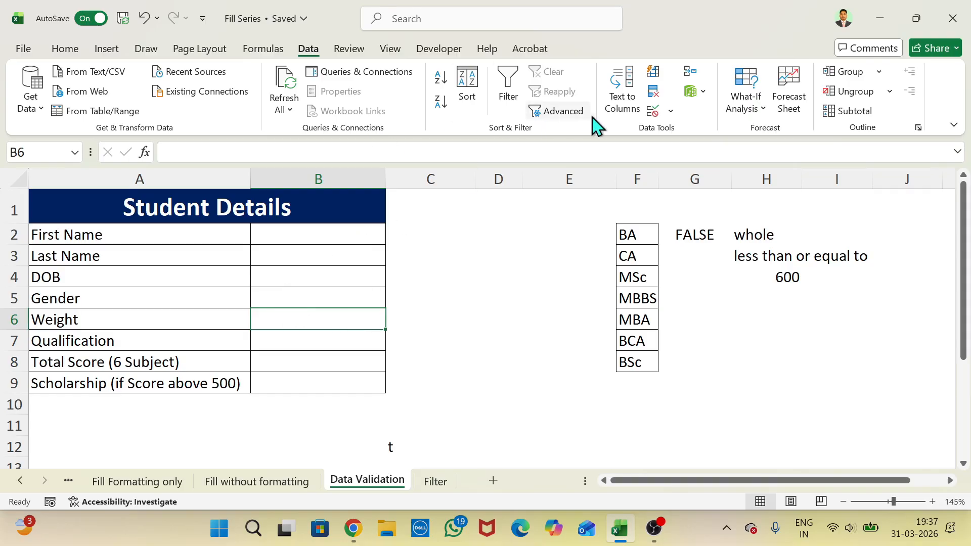
pyautogui.click(671, 110)
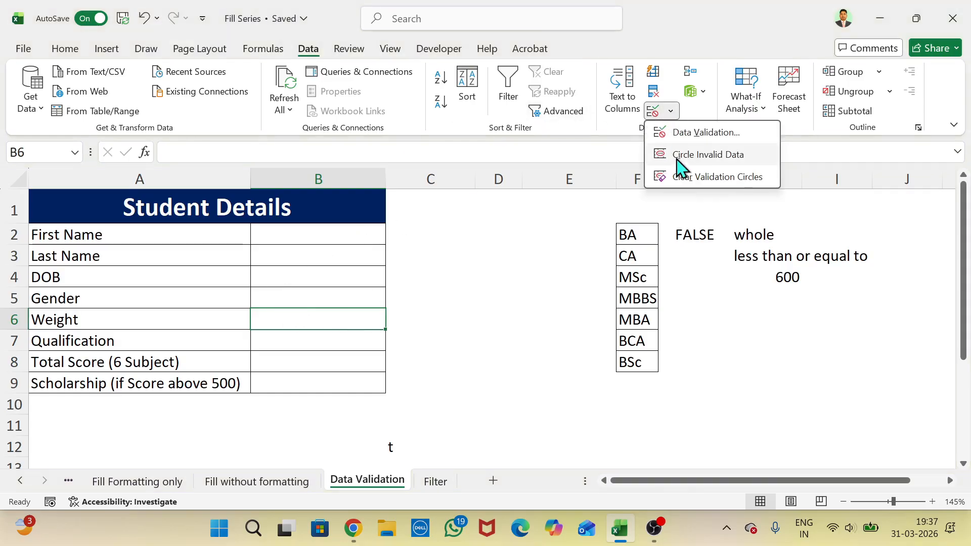
pyautogui.click(705, 133)
pyautogui.click(608, 260)
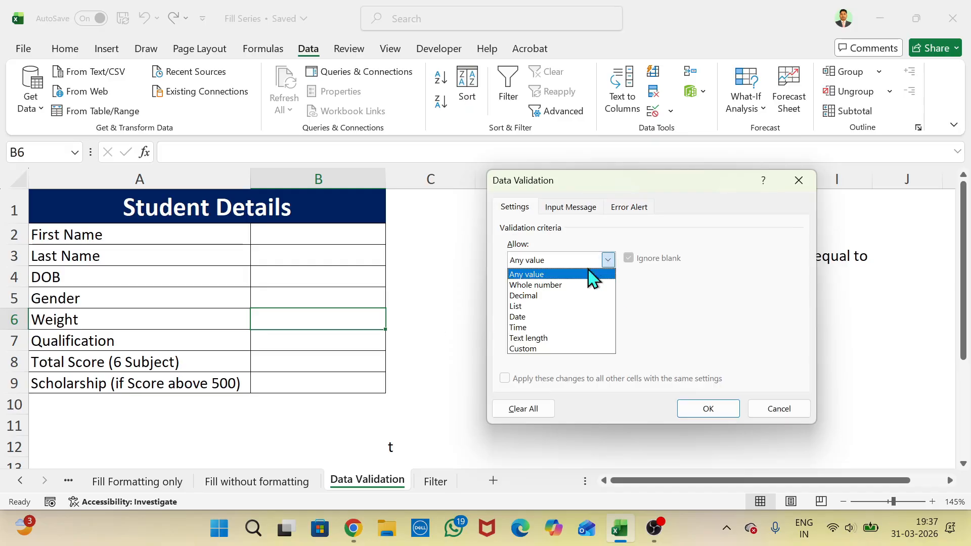
pyautogui.click(545, 300)
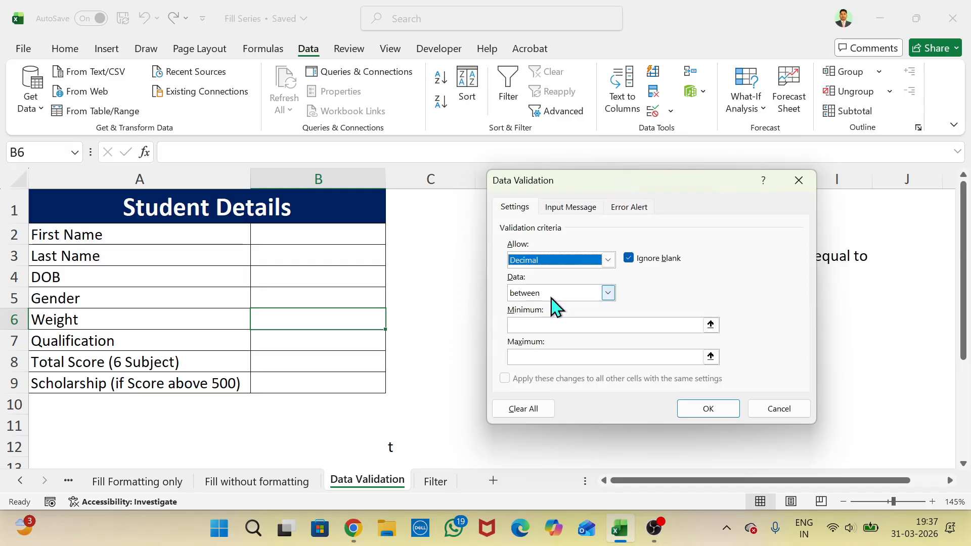
pyautogui.click(535, 324)
pyautogui.write('50')
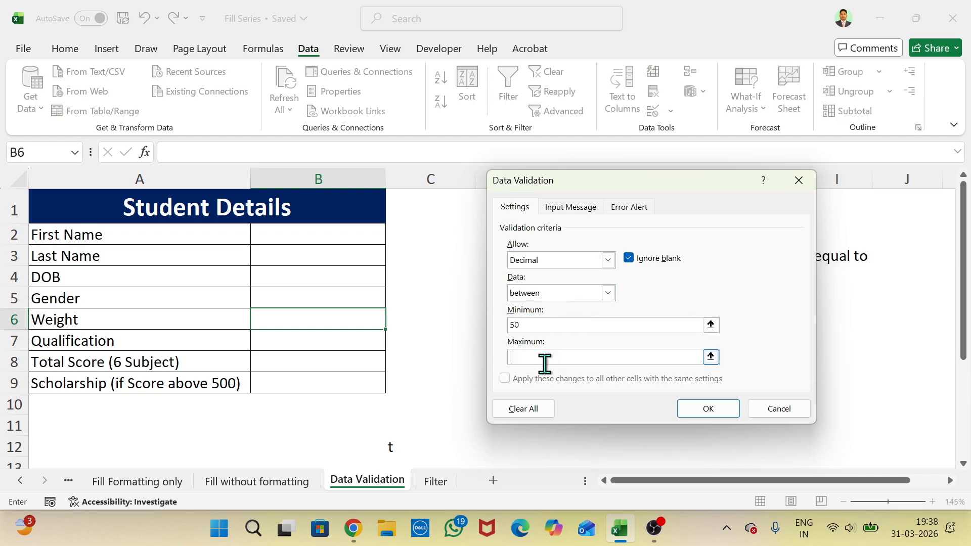
pyautogui.write('70')
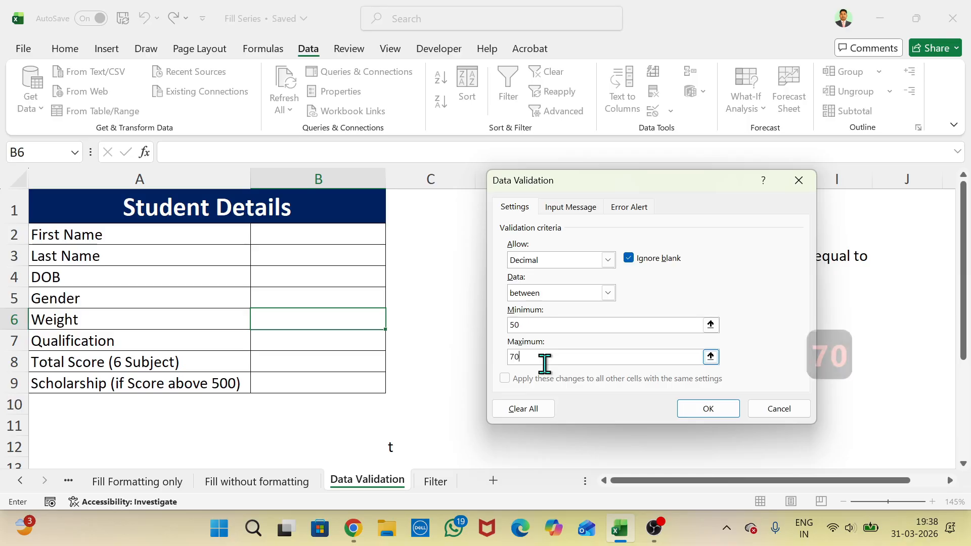
pyautogui.click(707, 418)
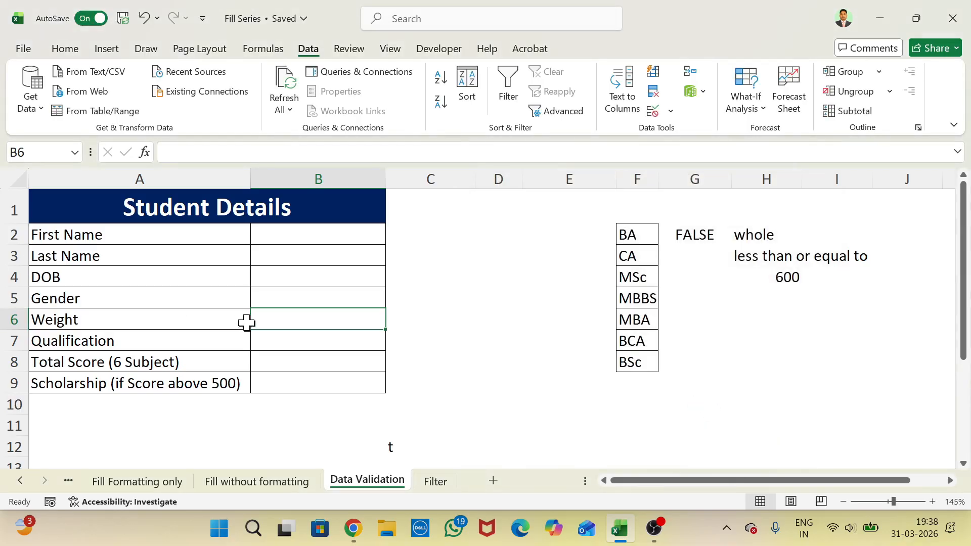
# Step: Open the data validation settings for the Qualification entry cell B7 and allow only List values
pyautogui.click(324, 339)
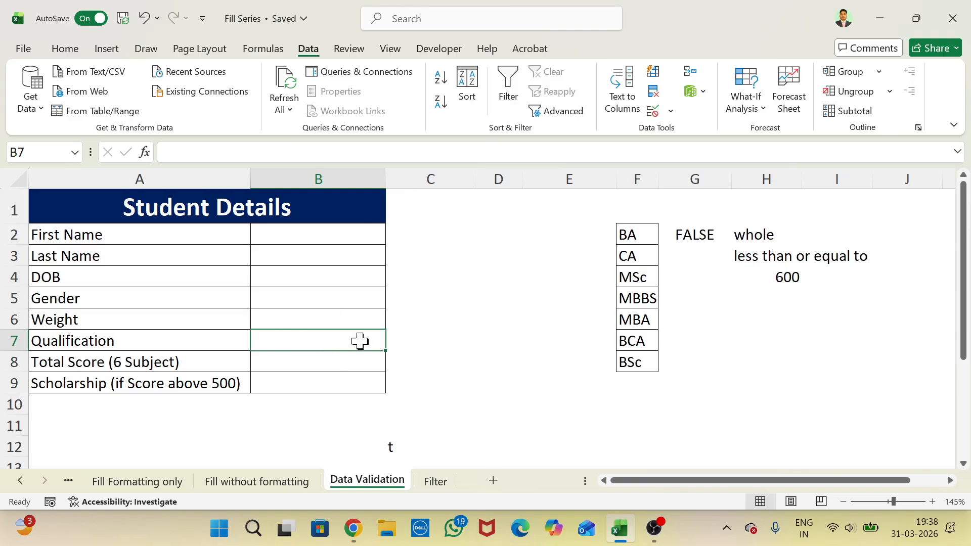
pyautogui.click(670, 111)
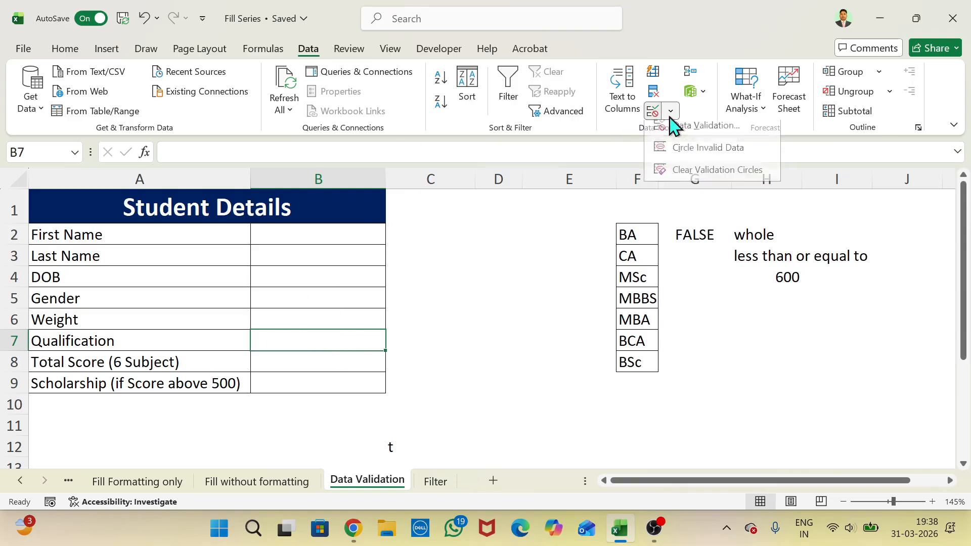
pyautogui.click(677, 132)
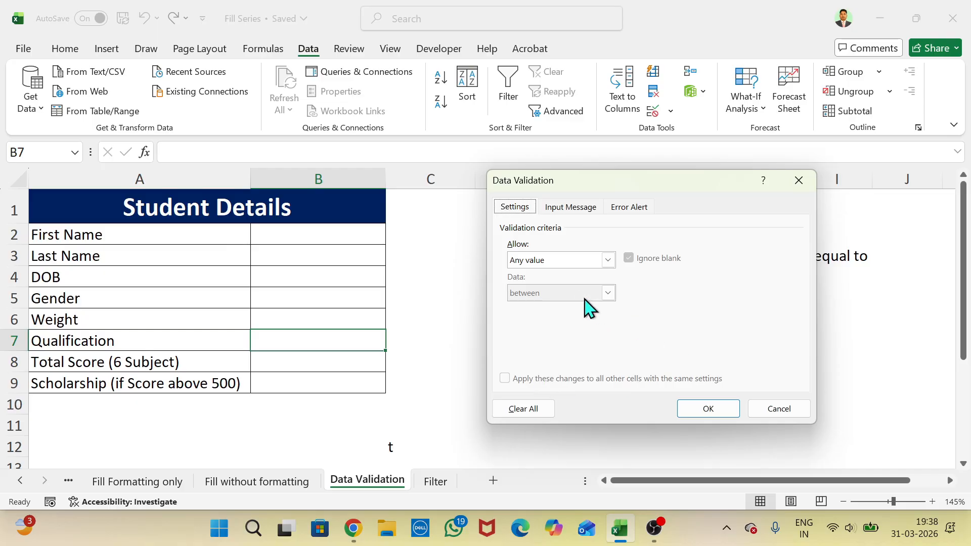
pyautogui.click(608, 260)
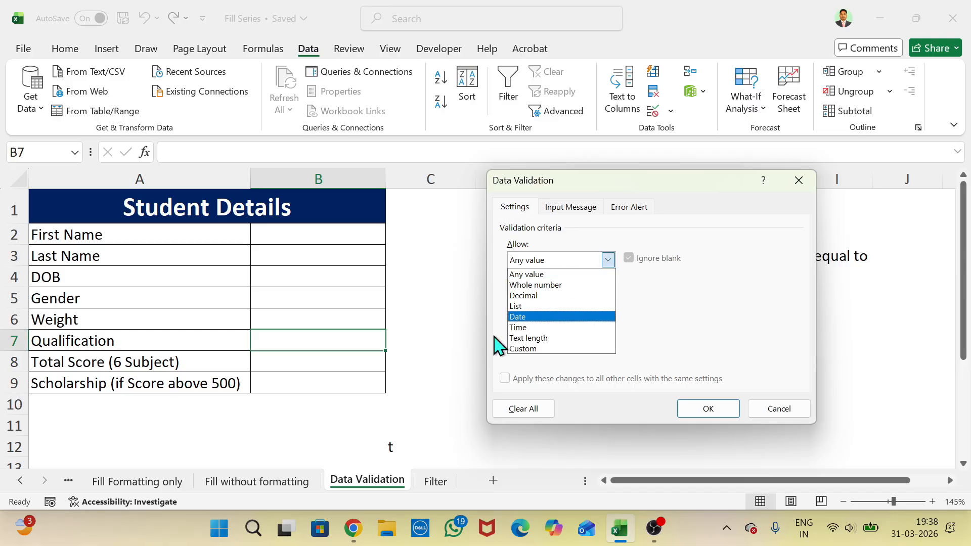
pyautogui.click(551, 307)
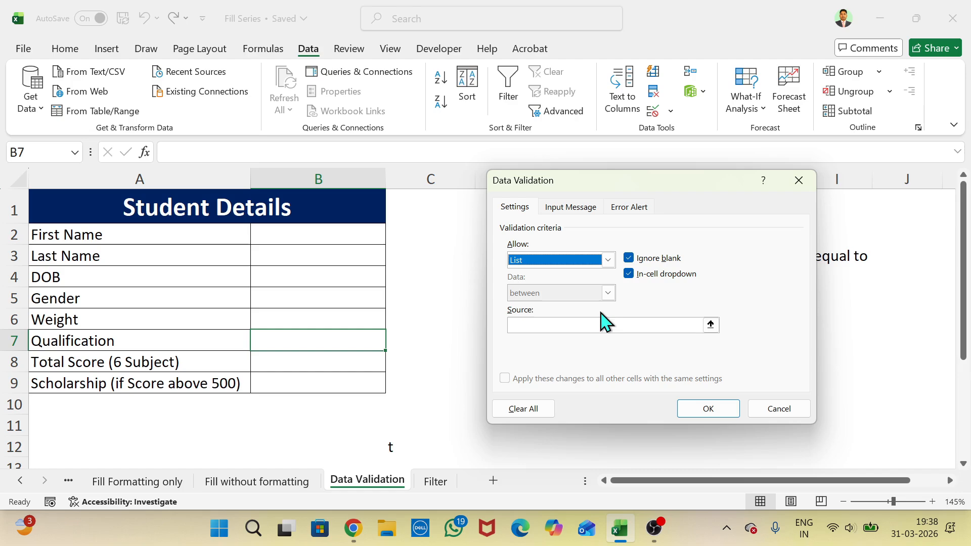
# Step: Use the qualifications in F2:F8 as the list source, apply the rule and check the choices in the cell's dropdown
pyautogui.click(552, 326)
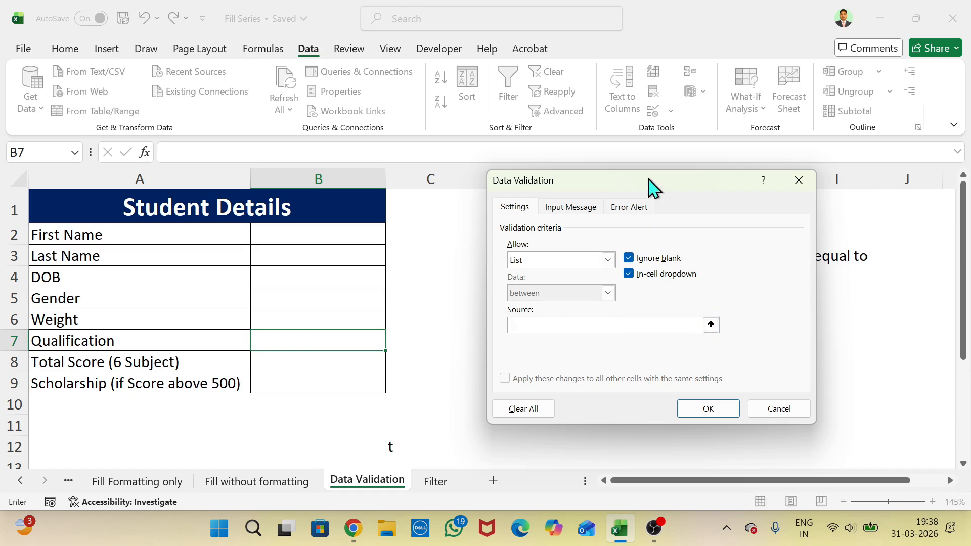
pyautogui.moveTo(650, 187); pyautogui.dragTo(407, 171)
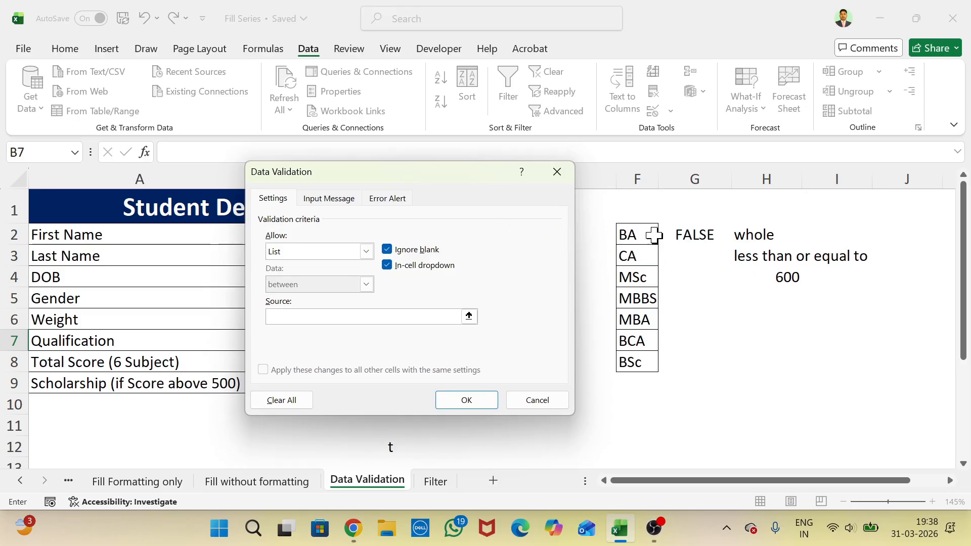
pyautogui.moveTo(653, 235); pyautogui.dragTo(635, 358)
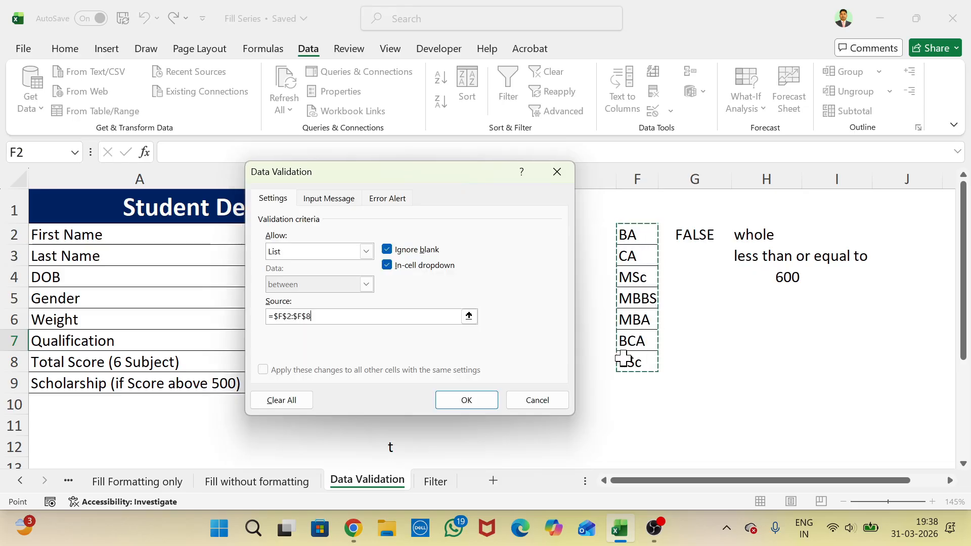
pyautogui.click(453, 407)
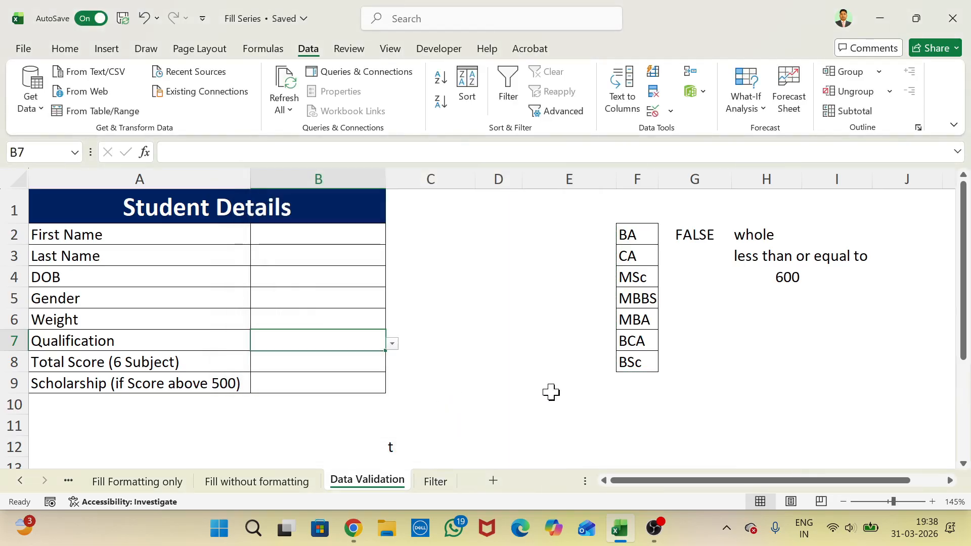
pyautogui.click(392, 345)
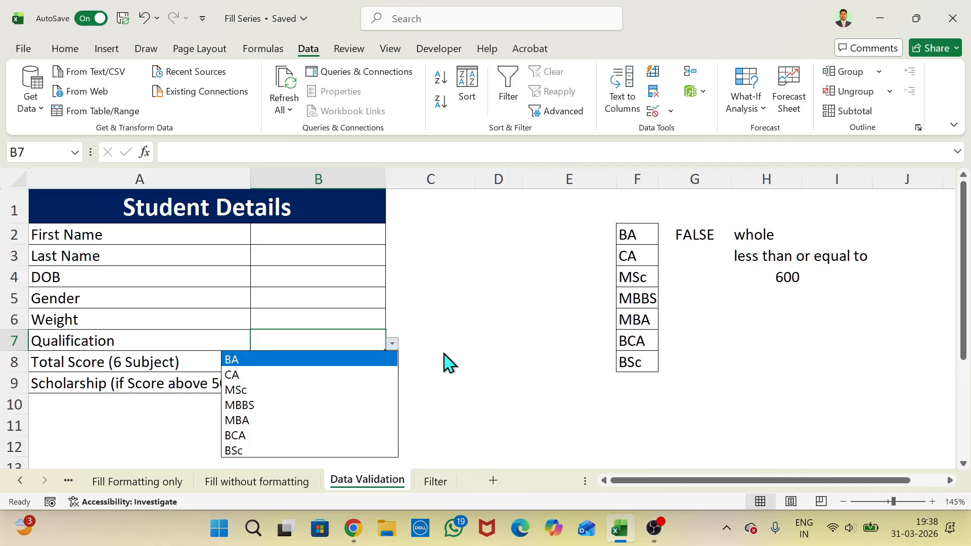
pyautogui.press('Escape')
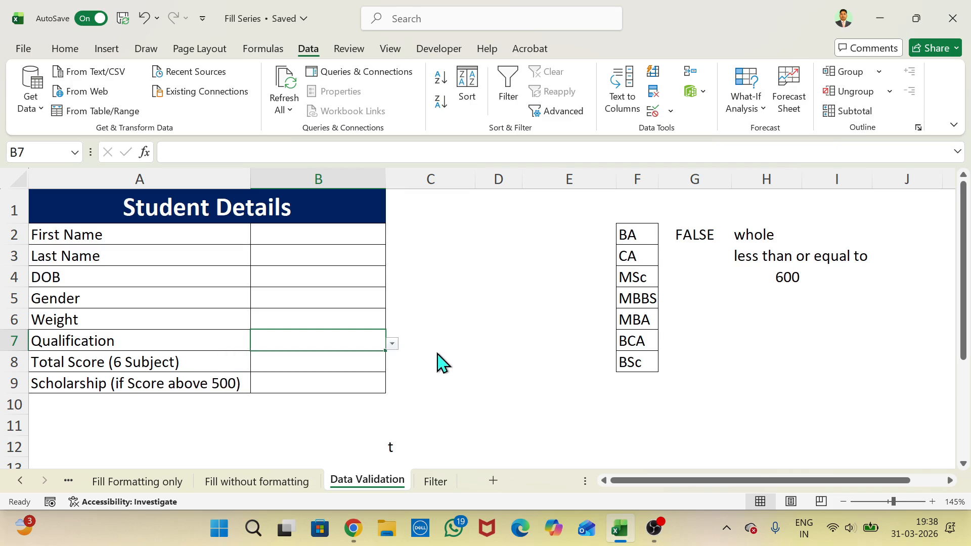
# Step: Open the data validation settings for the Total Score entry cell B8 and allow only Whole number values
pyautogui.click(335, 361)
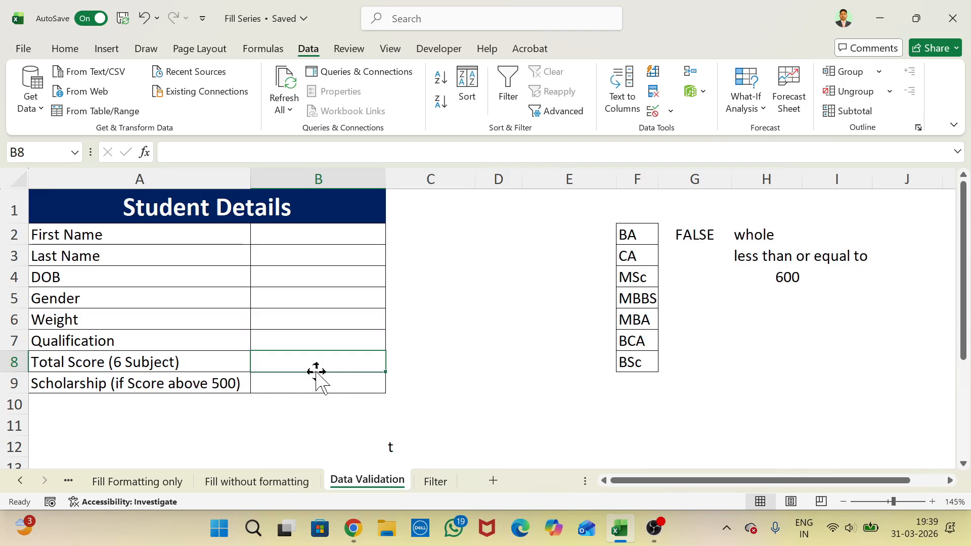
pyautogui.click(336, 375)
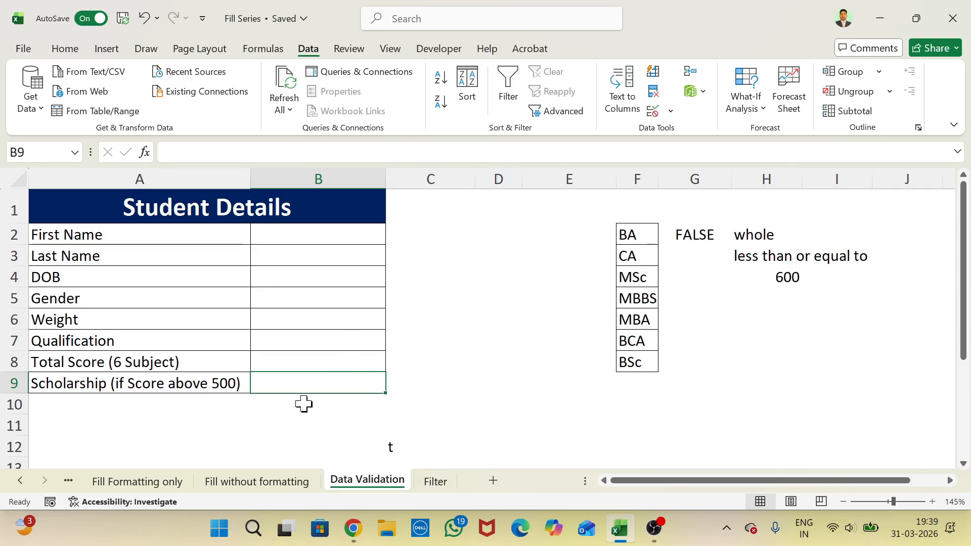
pyautogui.click(356, 357)
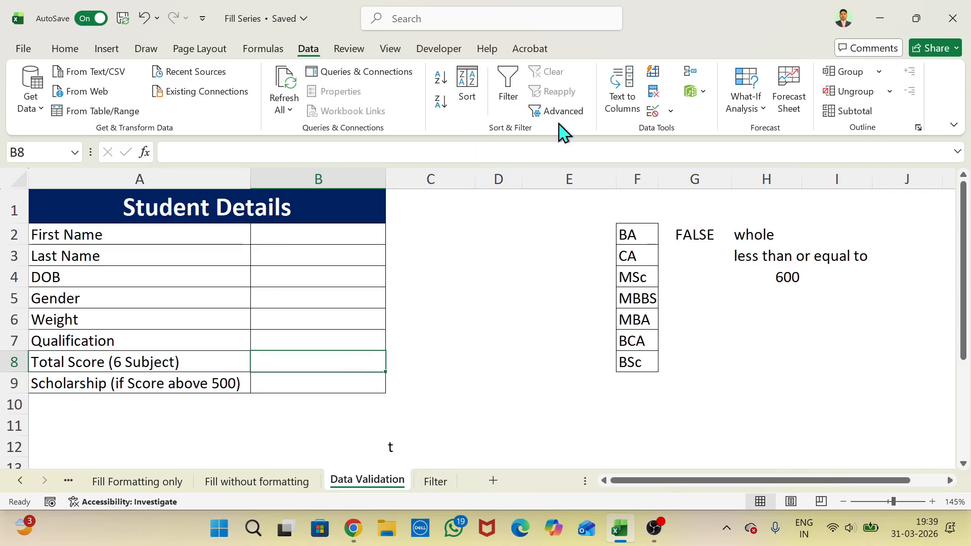
pyautogui.click(670, 112)
pyautogui.click(675, 132)
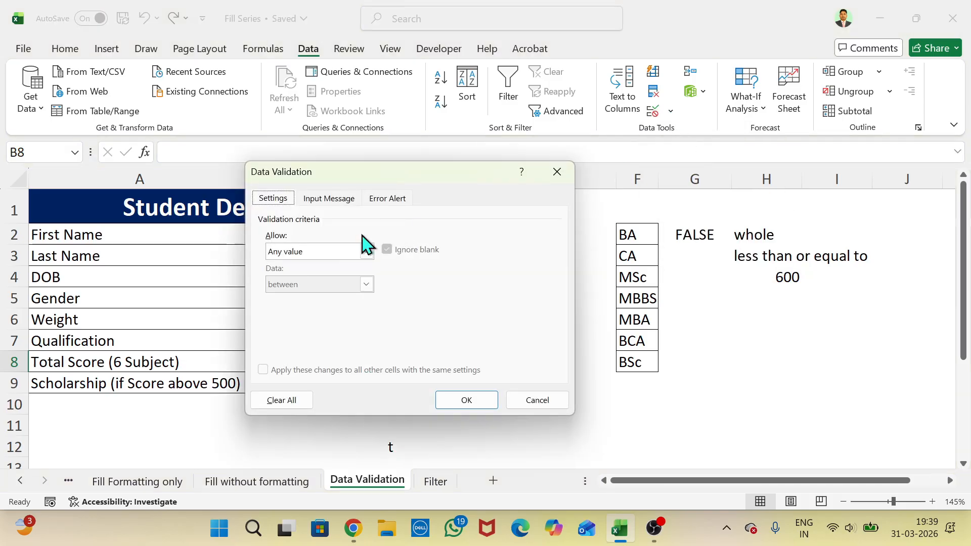
pyautogui.click(365, 253)
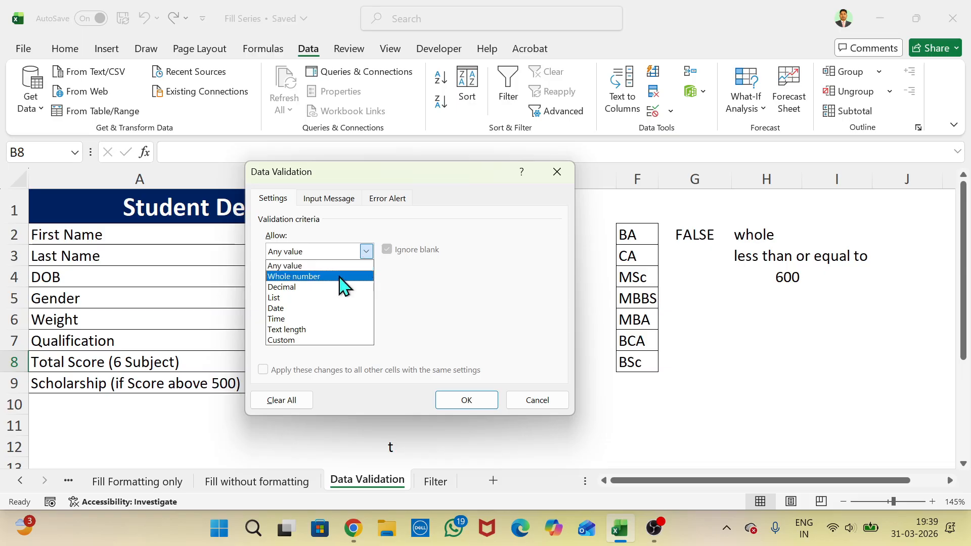
pyautogui.click(324, 277)
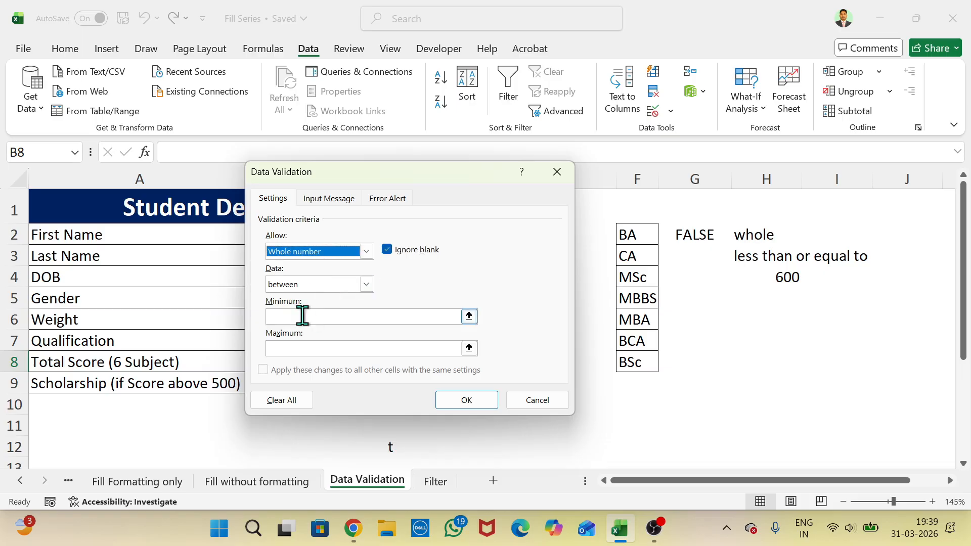
# Step: Limit the Total Score to values less than or equal to a maximum of 600 and apply the rule
pyautogui.click(366, 286)
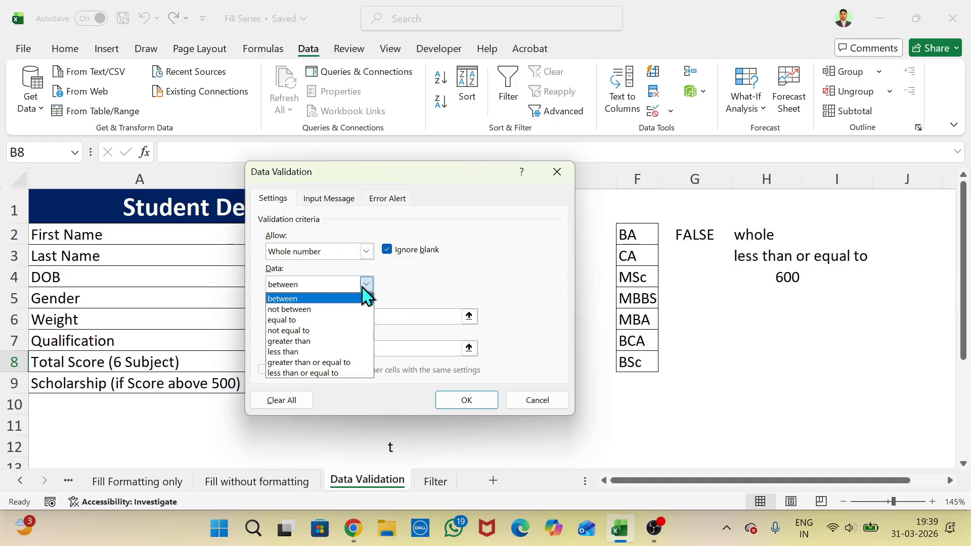
pyautogui.click(332, 374)
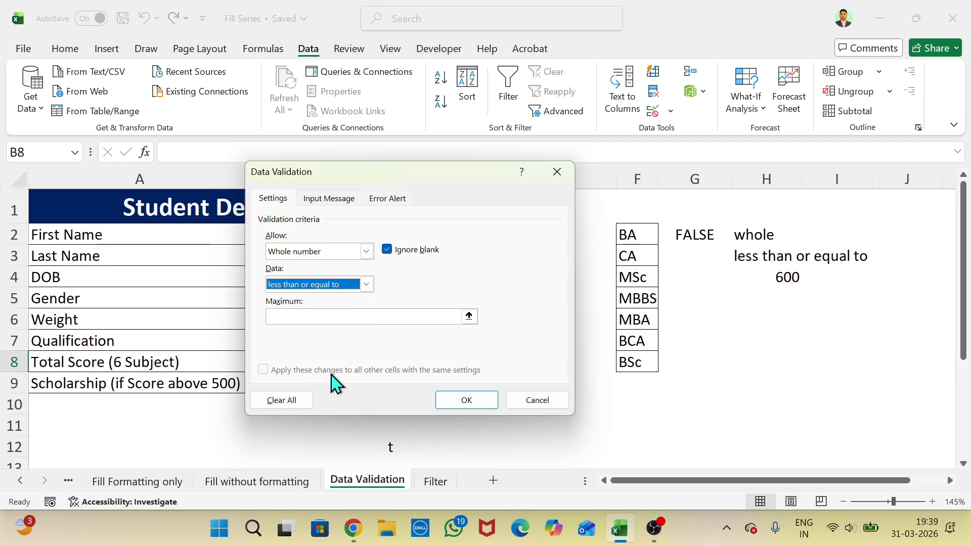
pyautogui.click(377, 319)
pyautogui.moveTo(365, 181); pyautogui.dragTo(530, 158)
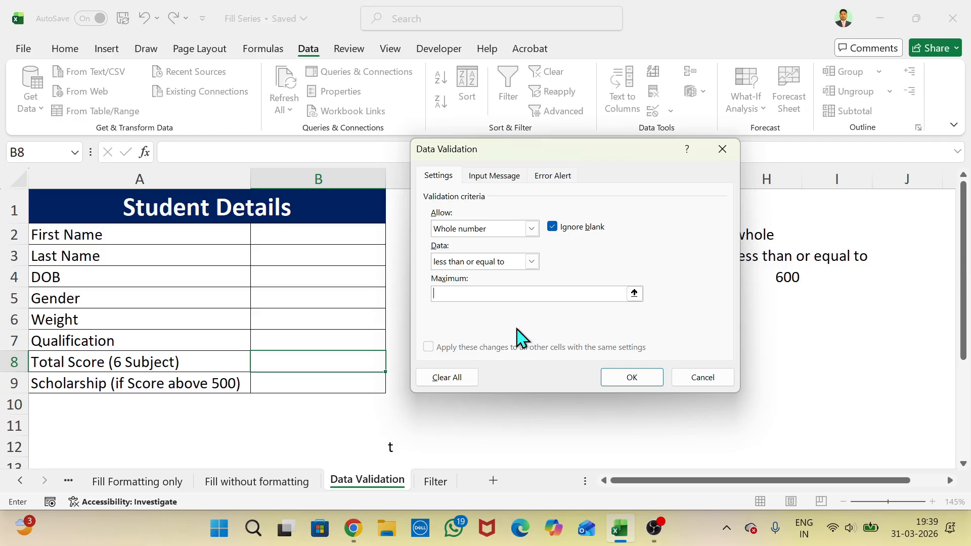
pyautogui.write('600')
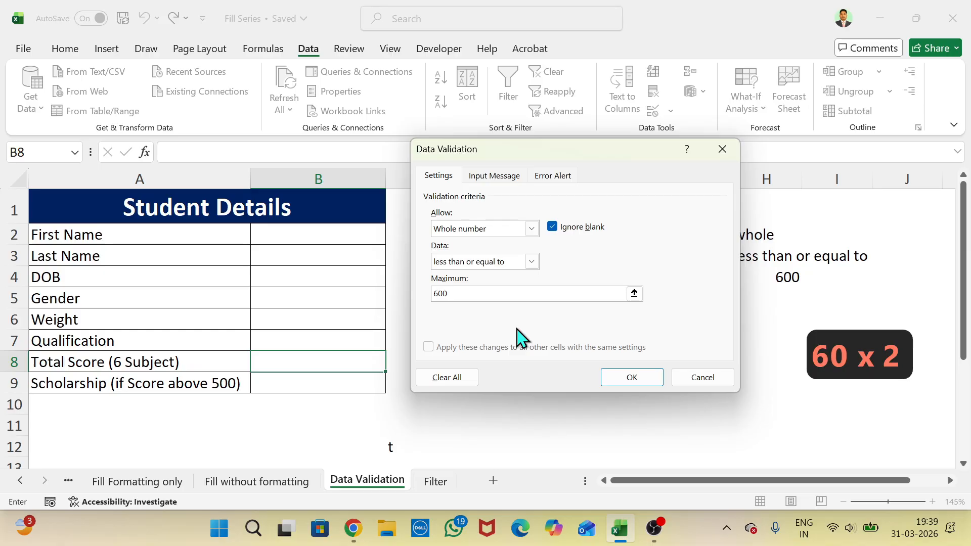
pyautogui.click(633, 382)
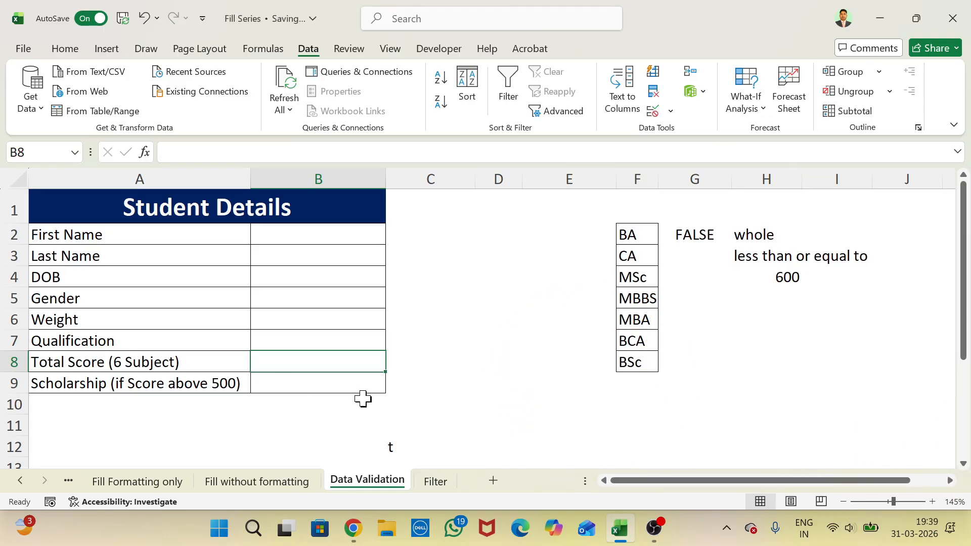
# Step: Open the data validation settings for the Scholarship entry cell B9 and allow Custom values
pyautogui.click(348, 384)
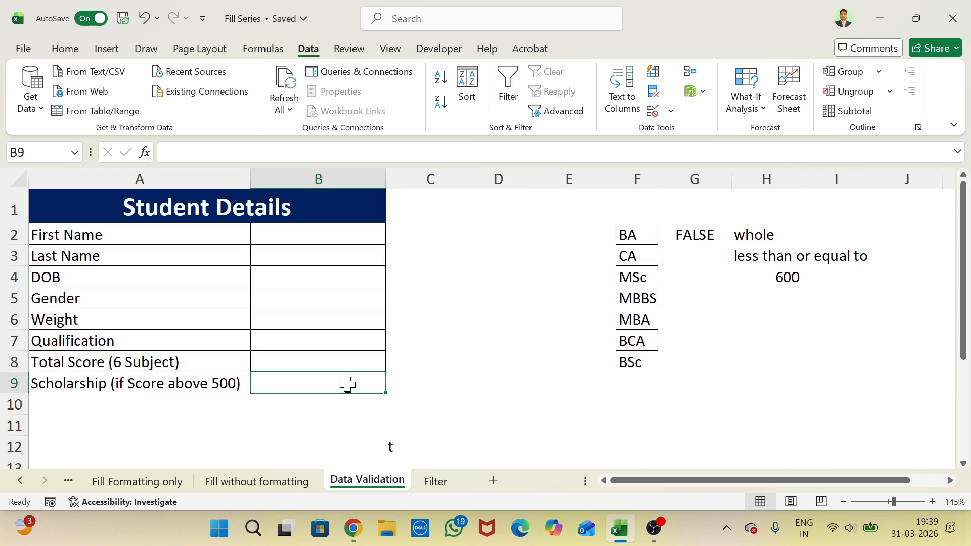
pyautogui.click(669, 112)
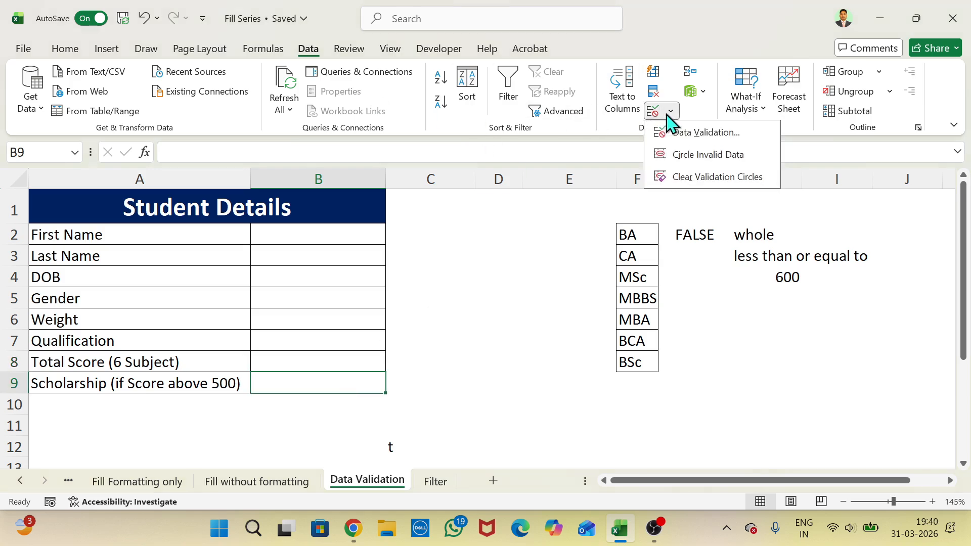
pyautogui.click(687, 134)
pyautogui.click(498, 177)
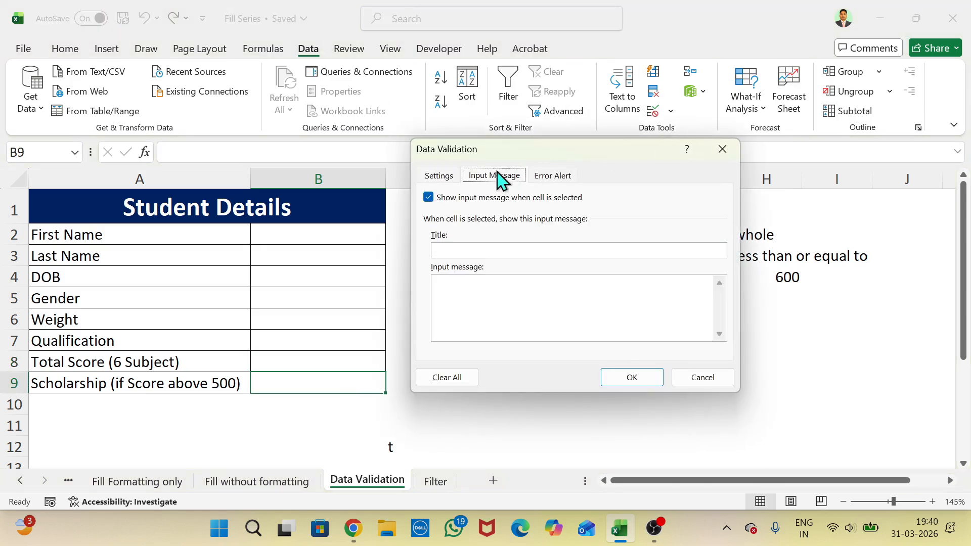
pyautogui.click(437, 177)
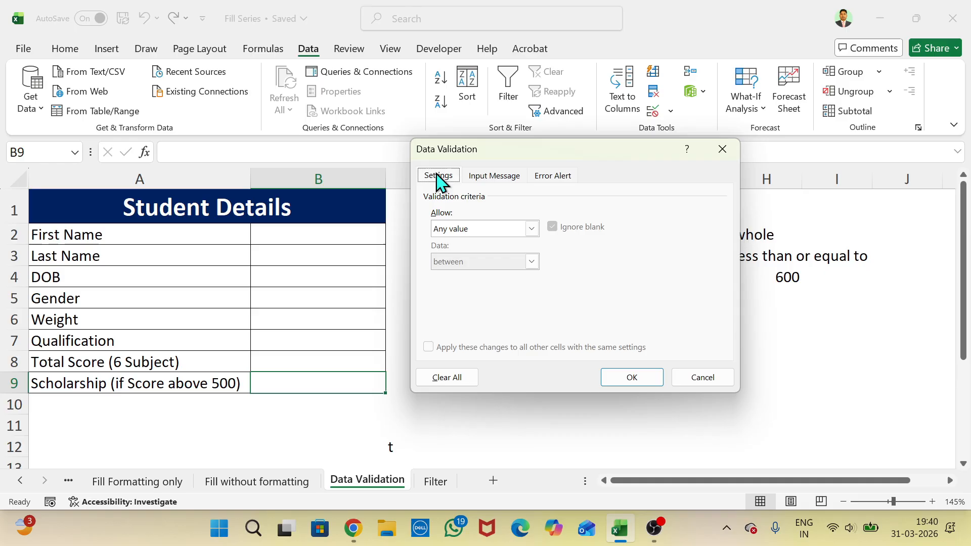
pyautogui.click(532, 229)
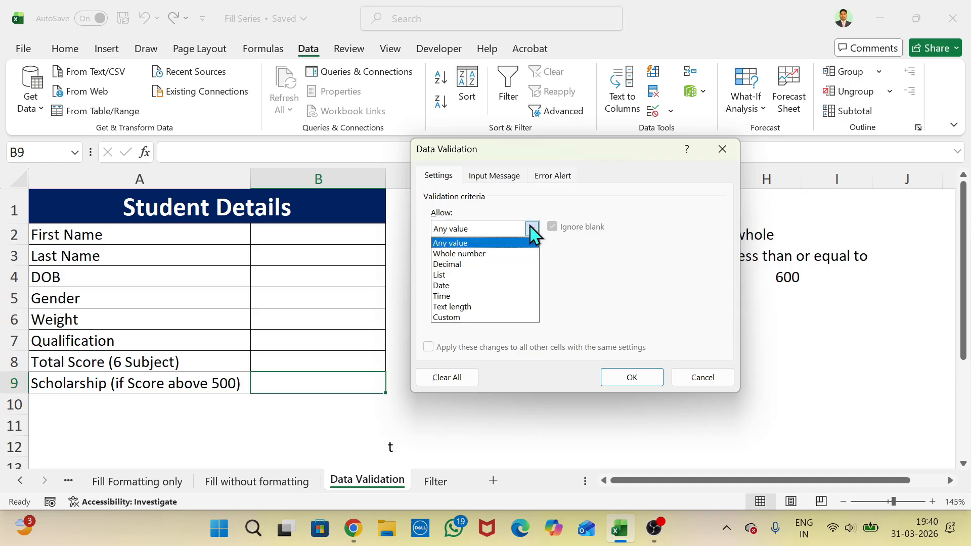
pyautogui.click(469, 317)
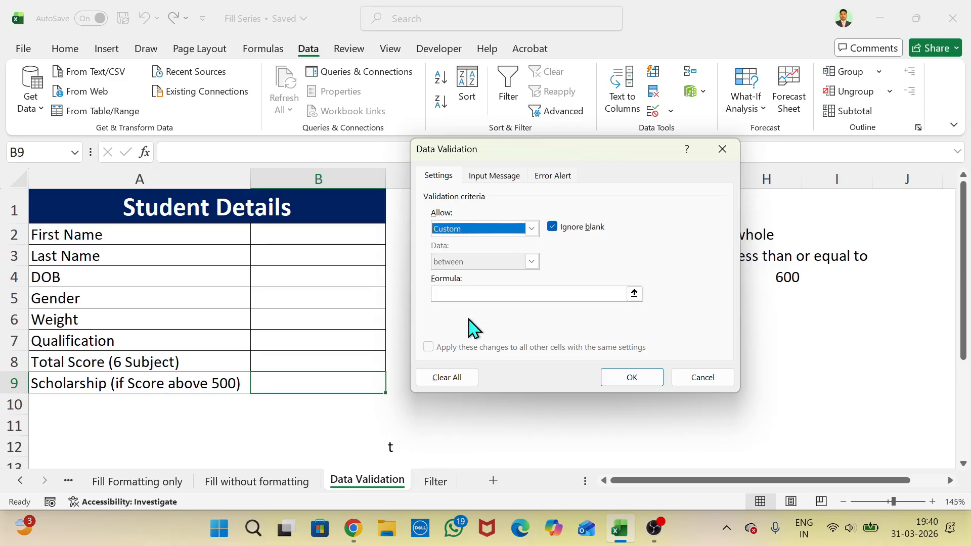
# Step: Set the Scholarship rule's custom formula to =B8>500 and apply it
pyautogui.click(490, 294)
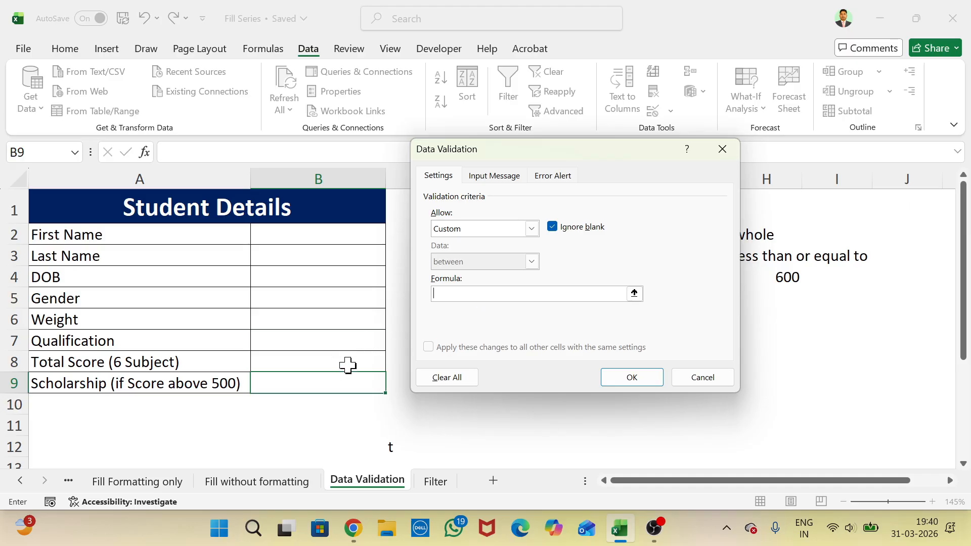
pyautogui.click(348, 365)
pyautogui.write('>5')
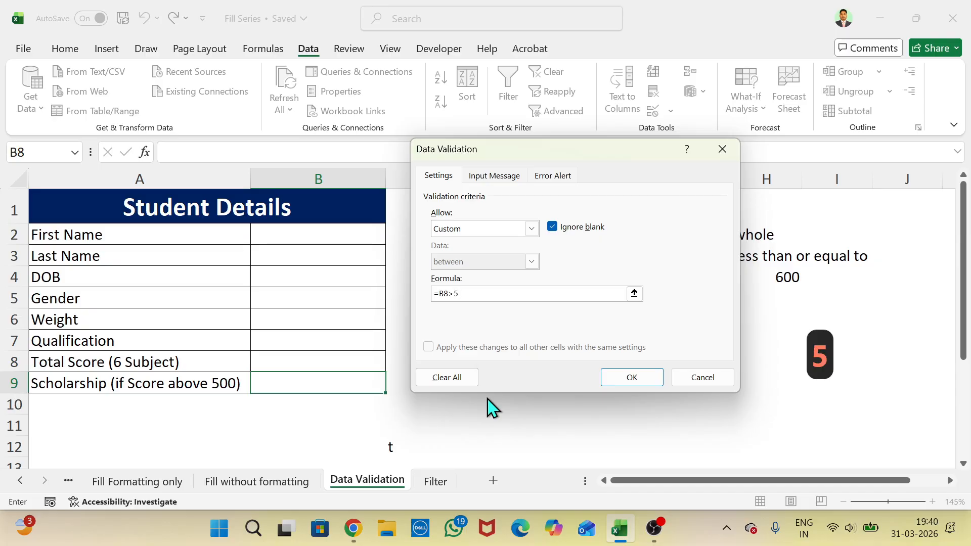
pyautogui.write('00')
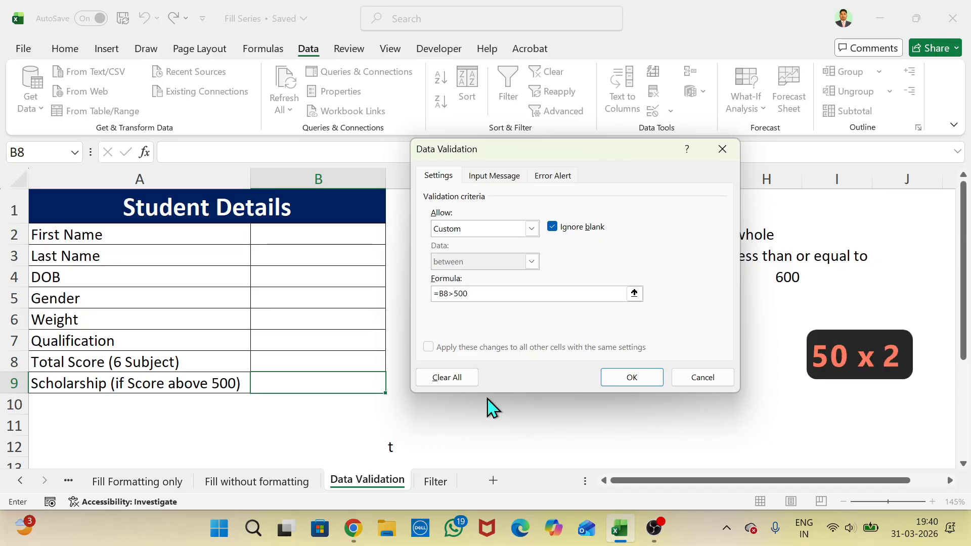
pyautogui.click(638, 380)
pyautogui.click(373, 400)
pyautogui.moveTo(418, 397); pyautogui.dragTo(426, 392)
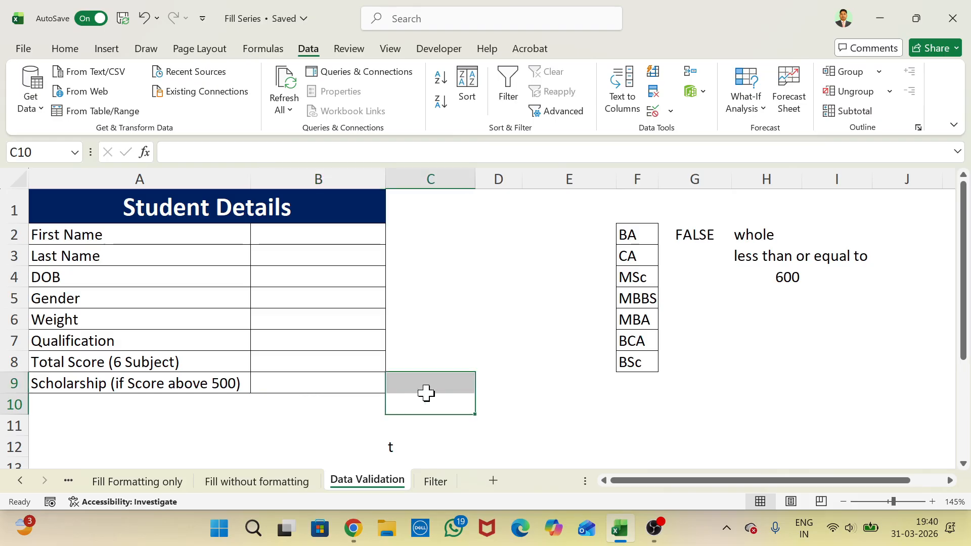
# Step: Test the First Name rule in B2 with the entries "a" and "dadsdsdsfsdfsdfsdfd", cancelling each entry
pyautogui.moveTo(354, 323); pyautogui.dragTo(374, 300)
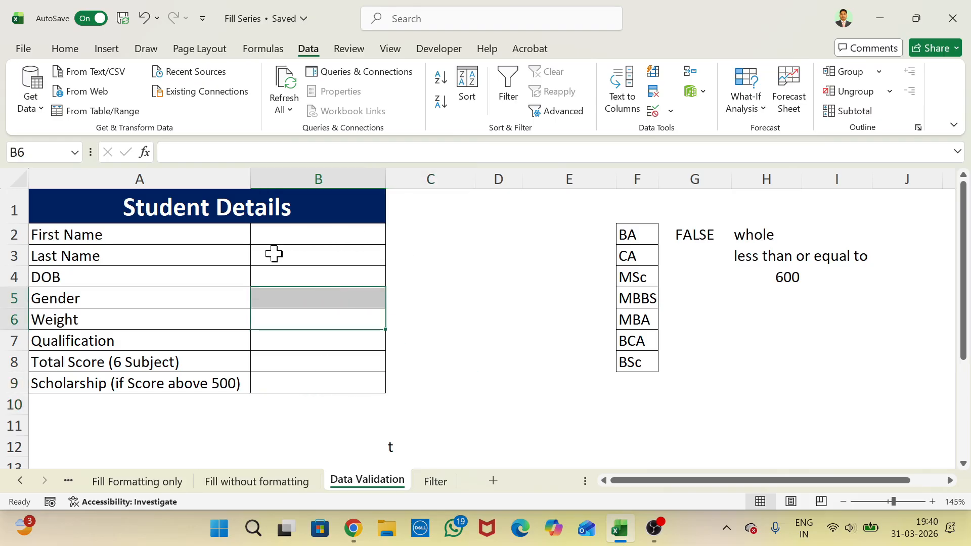
pyautogui.click(322, 239)
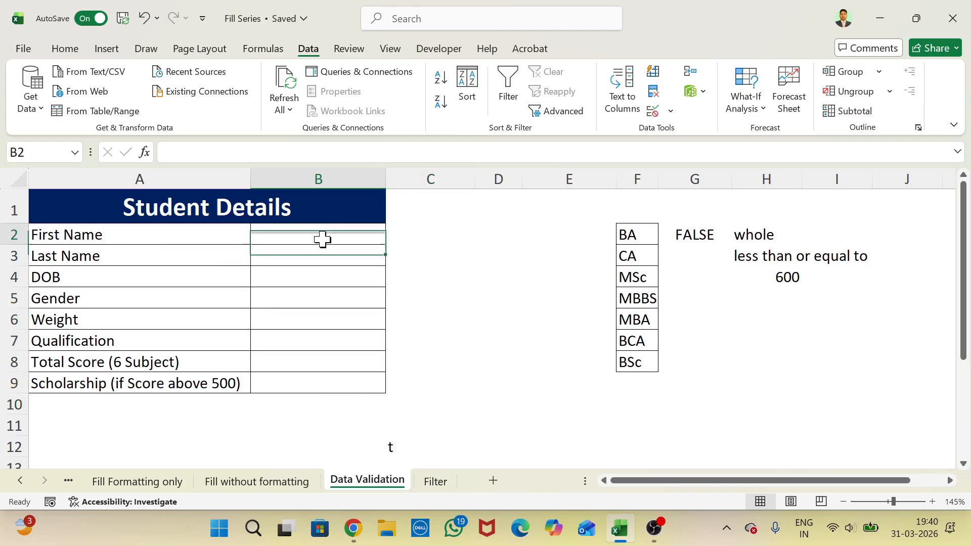
pyautogui.write('a')
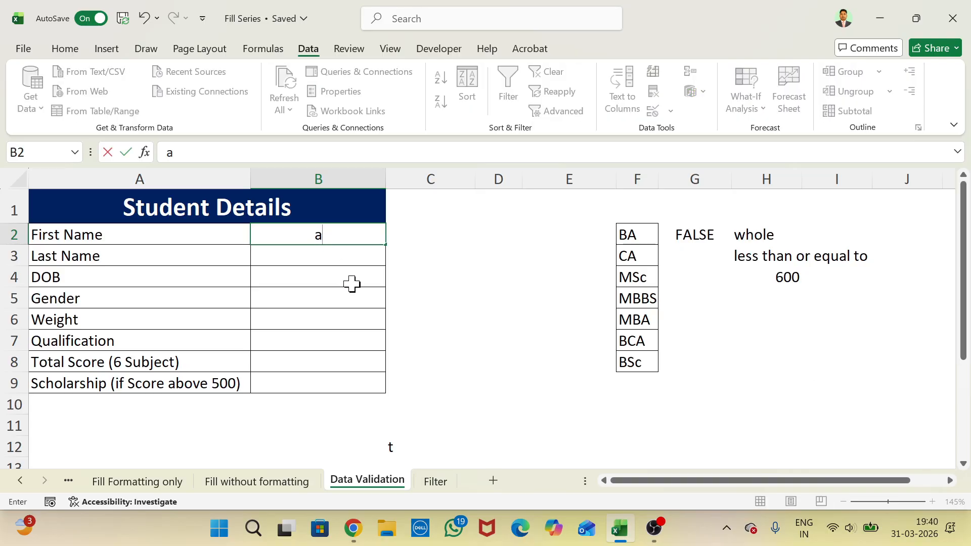
pyautogui.press('Return')
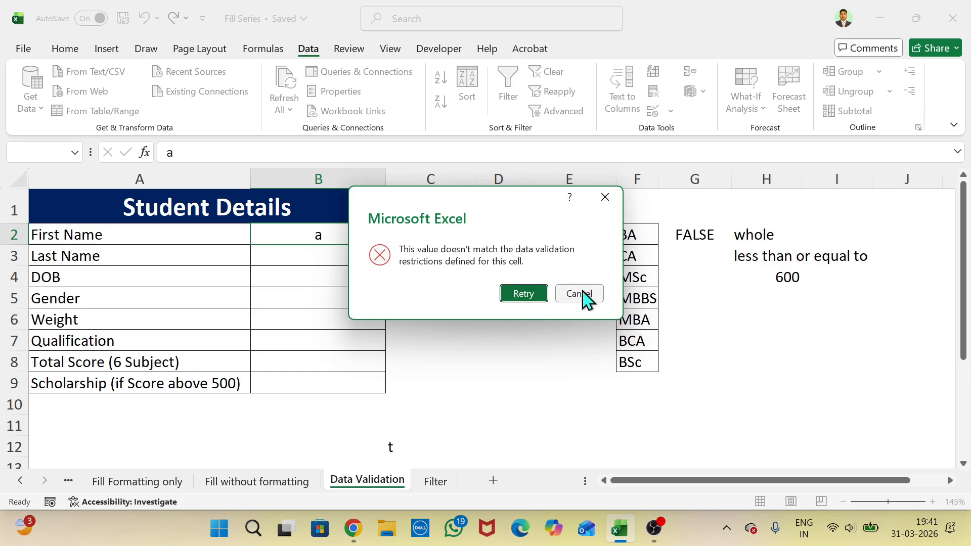
pyautogui.click(581, 294)
pyautogui.write('dadsdsdsfsdfsdfsdfd')
pyautogui.press('F9')
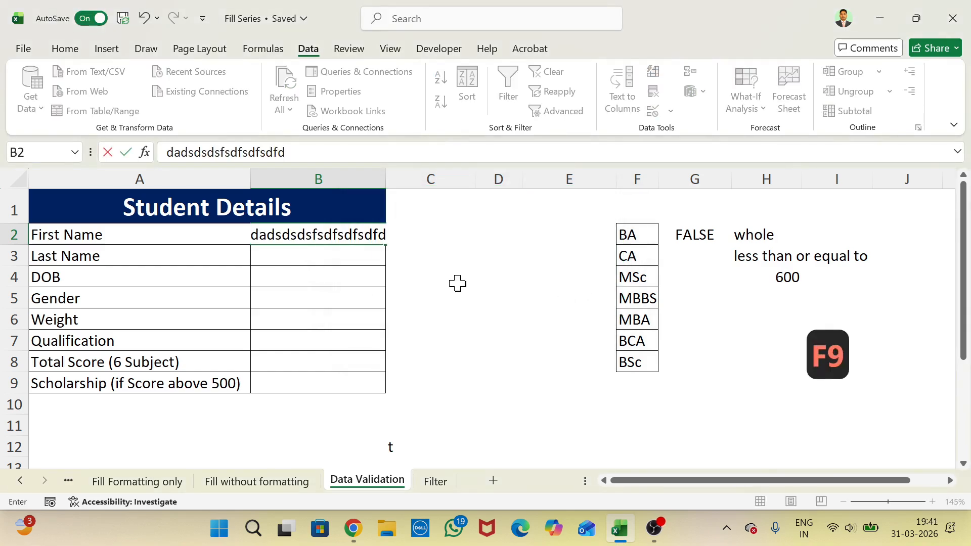
pyautogui.click(364, 255)
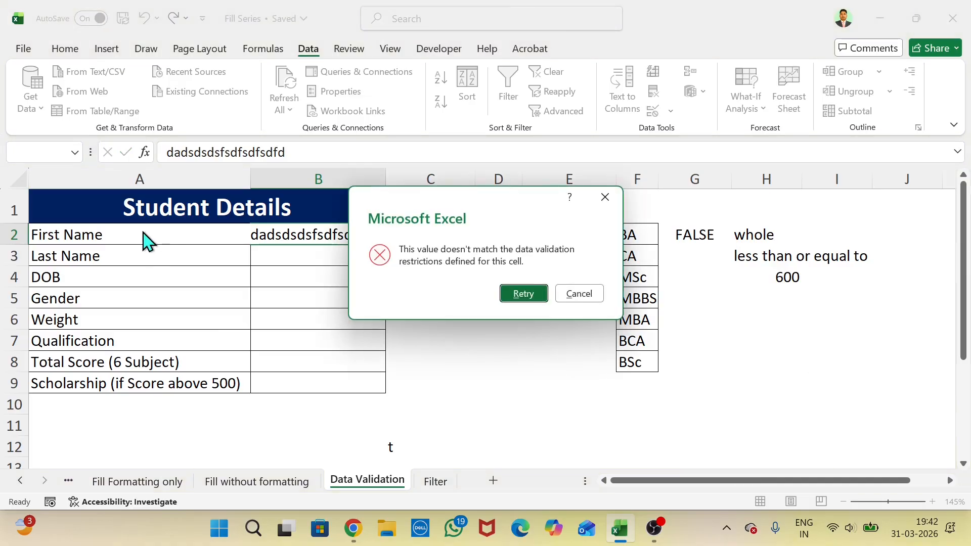
pyautogui.click(578, 298)
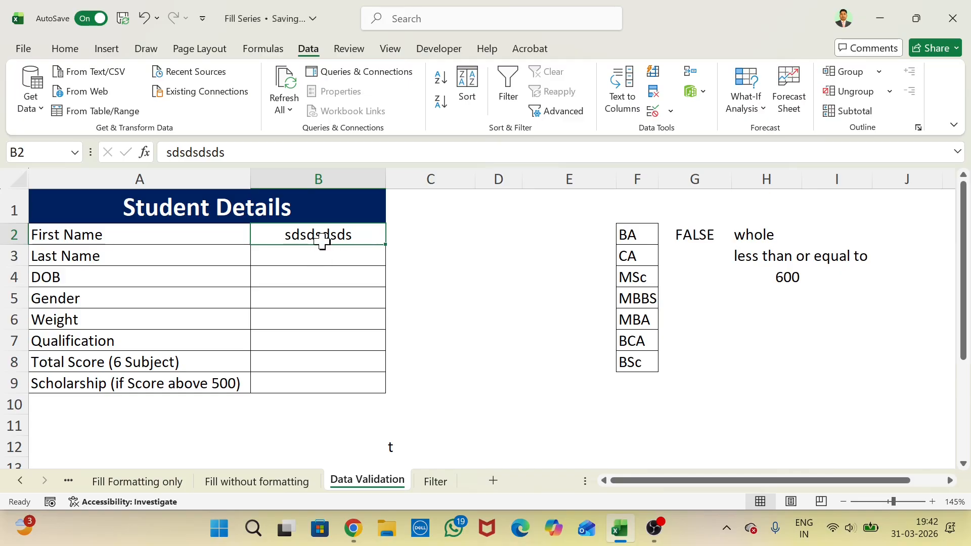
# Step: Test the Last Name rule in B3 with the entries "a" and "csdcdcdcsdcsdcsdcsd", cancelling each entry
pyautogui.click(335, 255)
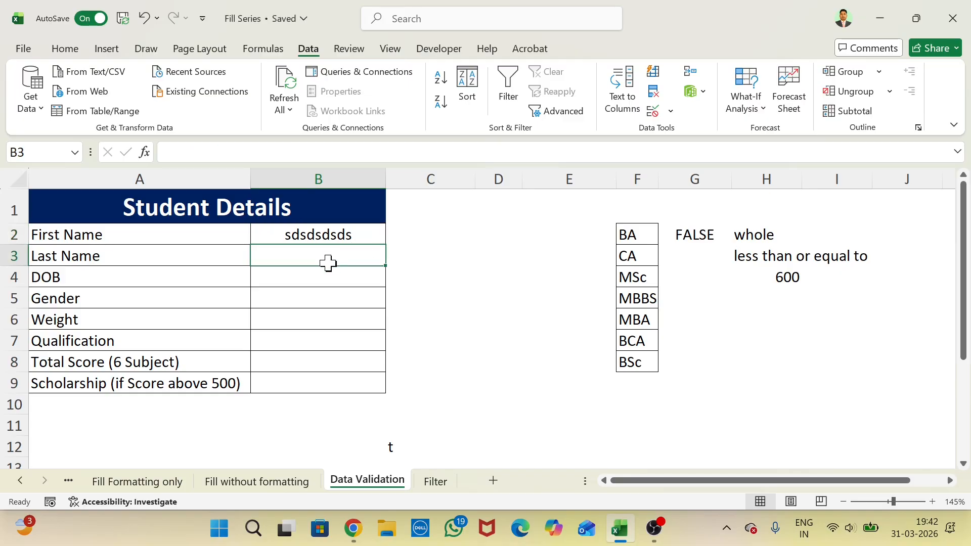
pyautogui.write('a')
pyautogui.click(324, 303)
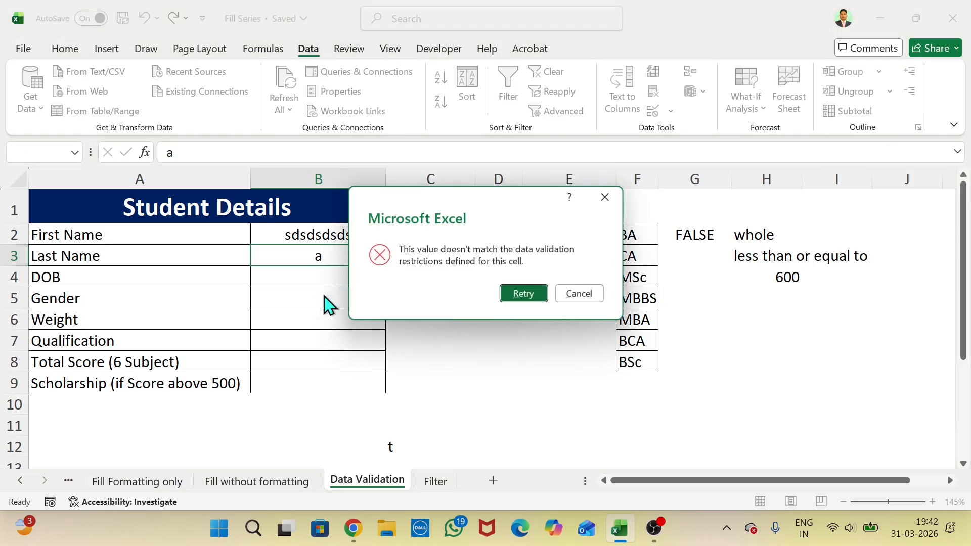
pyautogui.click(580, 294)
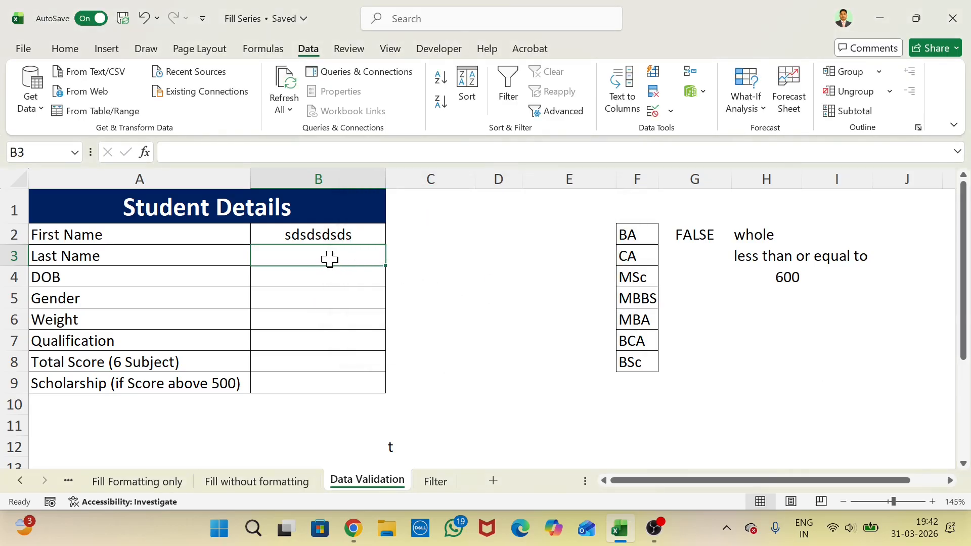
pyautogui.write('csdcdcdcsdcsdcsdcsd')
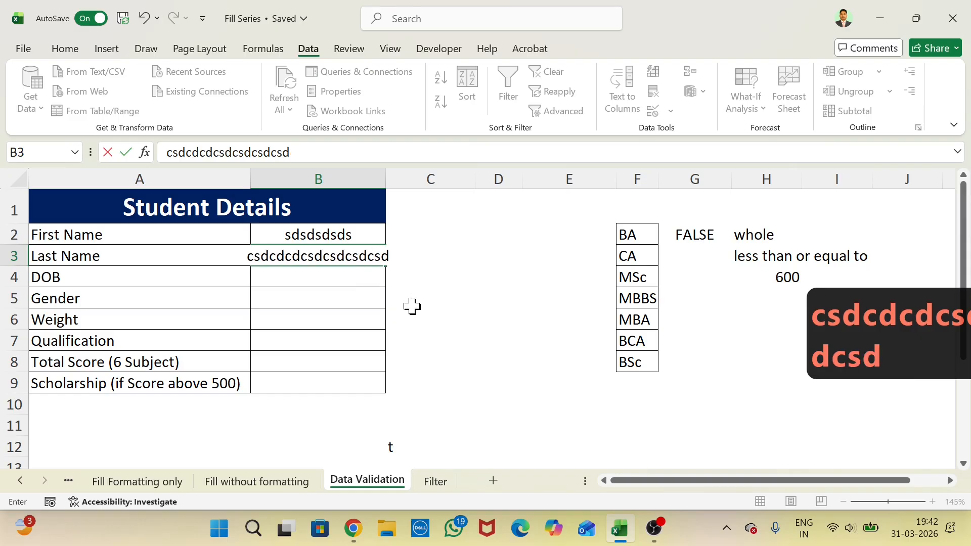
pyautogui.click(420, 345)
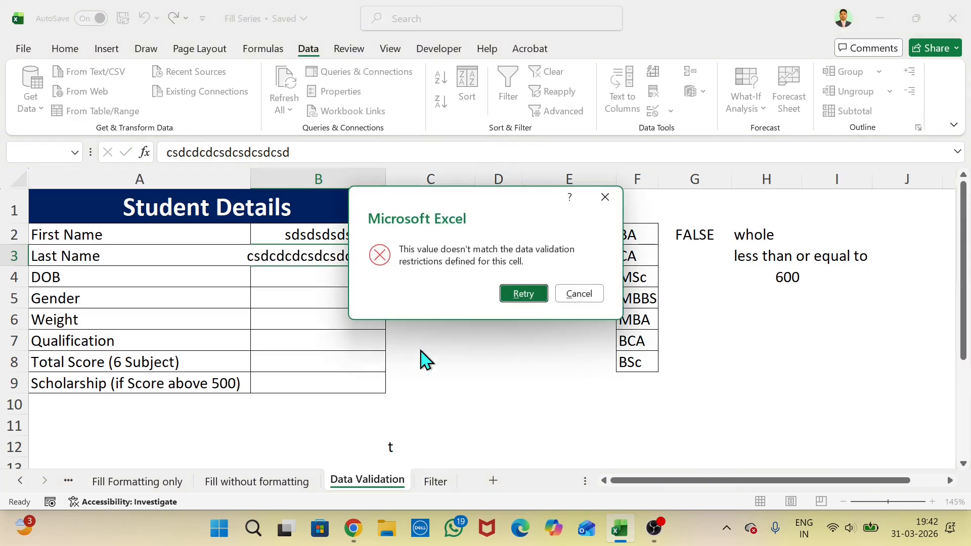
pyautogui.click(563, 295)
# Step: Cancel the rejected entry and fill in the student's first name in B2 and last name in B3
pyautogui.click(320, 239)
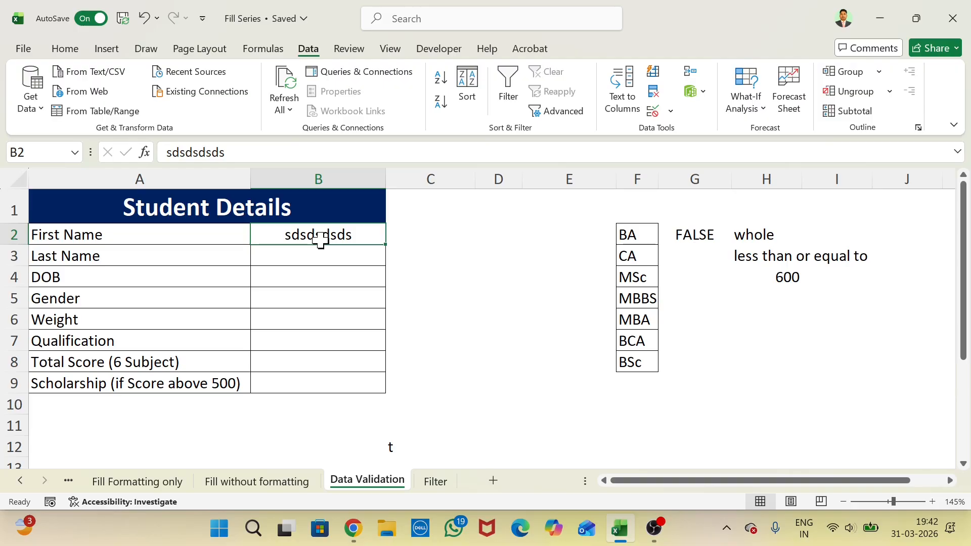
pyautogui.write('Ram')
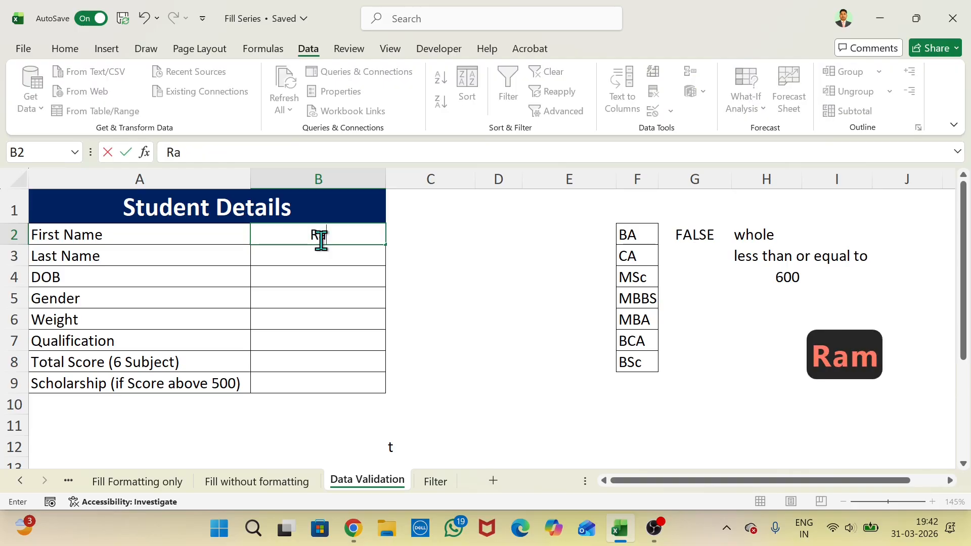
pyautogui.click(330, 258)
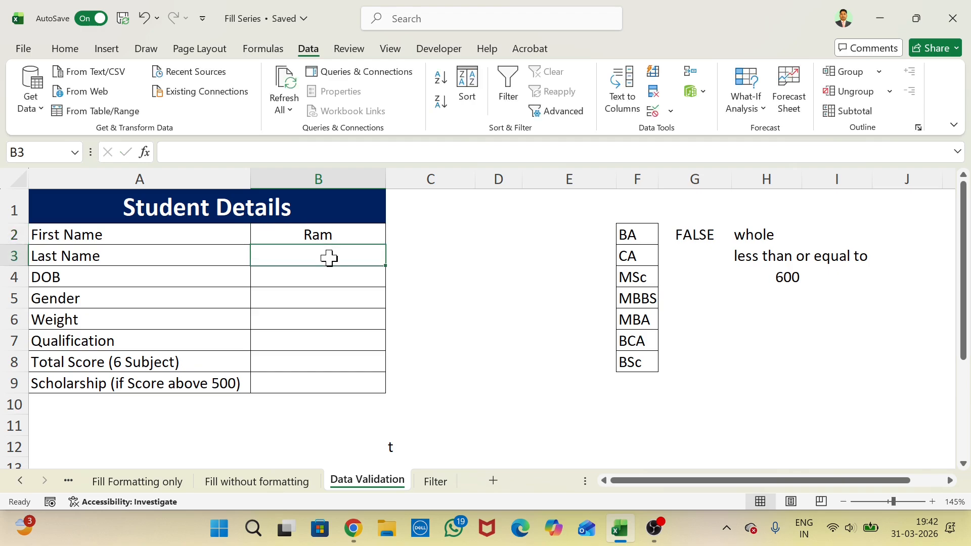
pyautogui.write('Das')
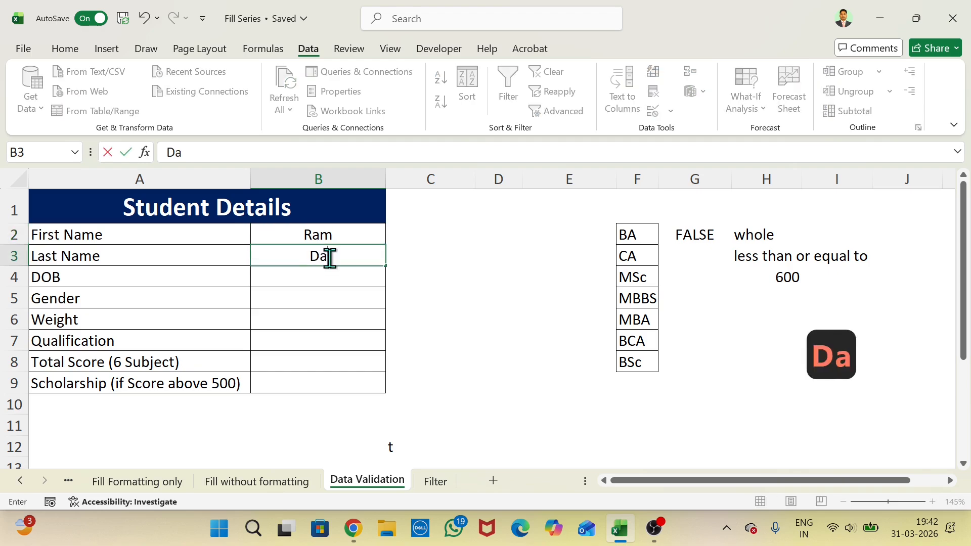
pyautogui.click(326, 295)
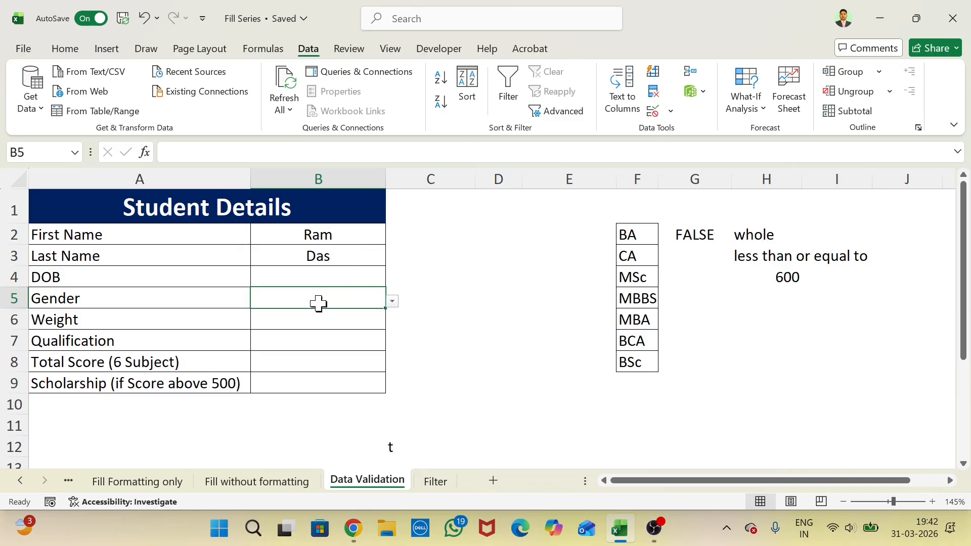
# Step: Test the DOB rule in B4 with a date of birth outside the allowed range, cancelling the entry
pyautogui.click(323, 276)
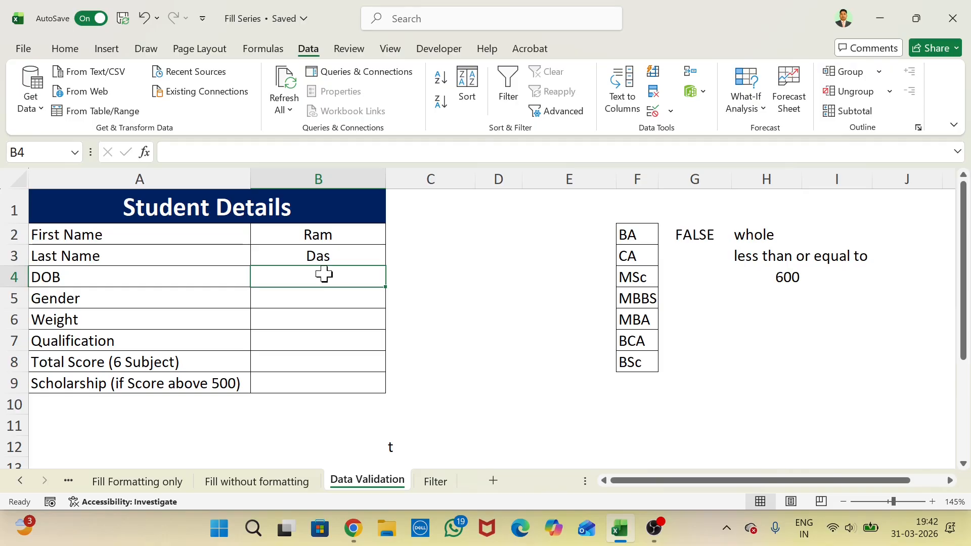
pyautogui.write('0')
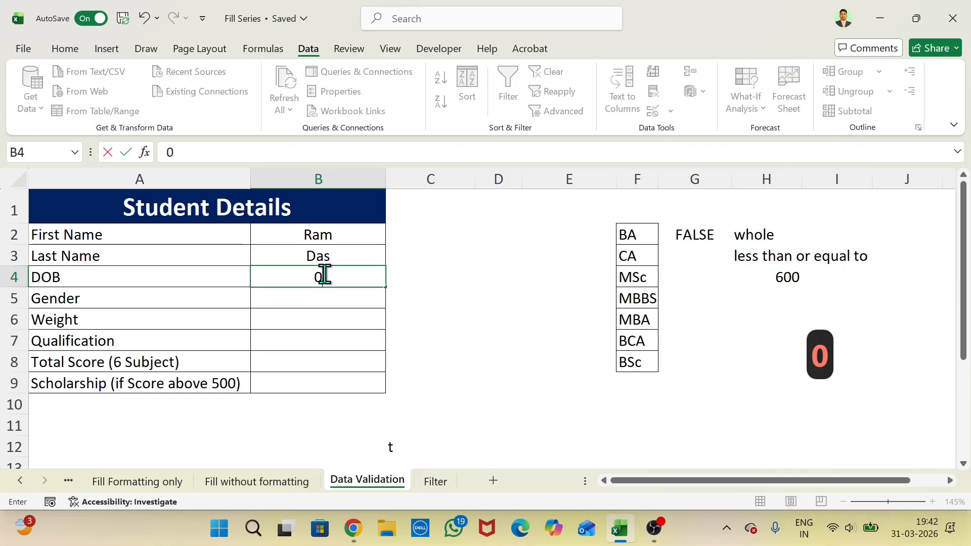
pyautogui.write('1-jan')
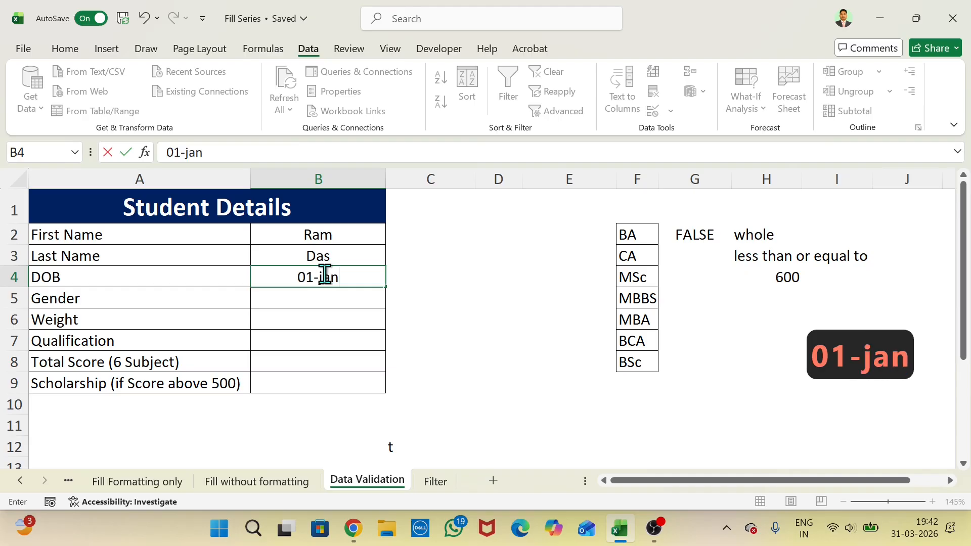
pyautogui.write('19')
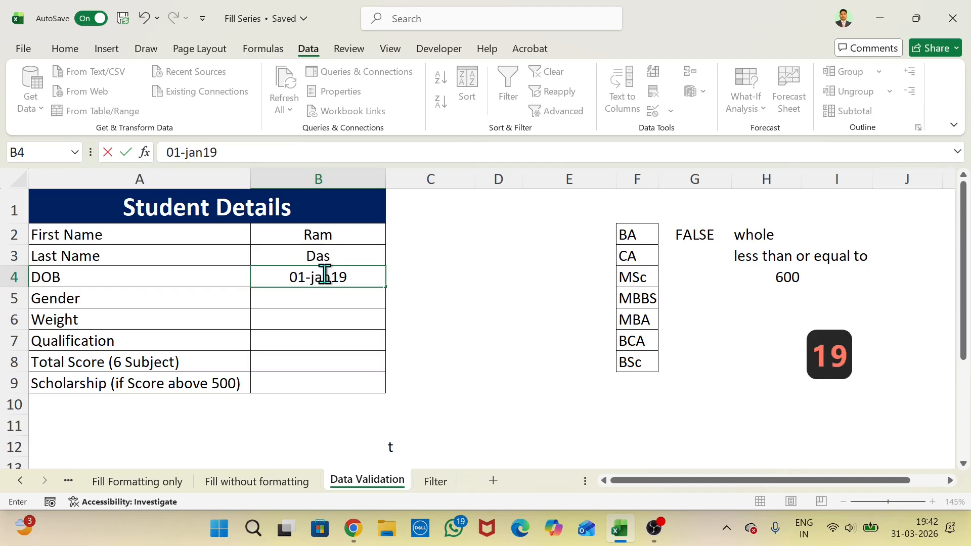
pyautogui.write('48')
pyautogui.click(334, 319)
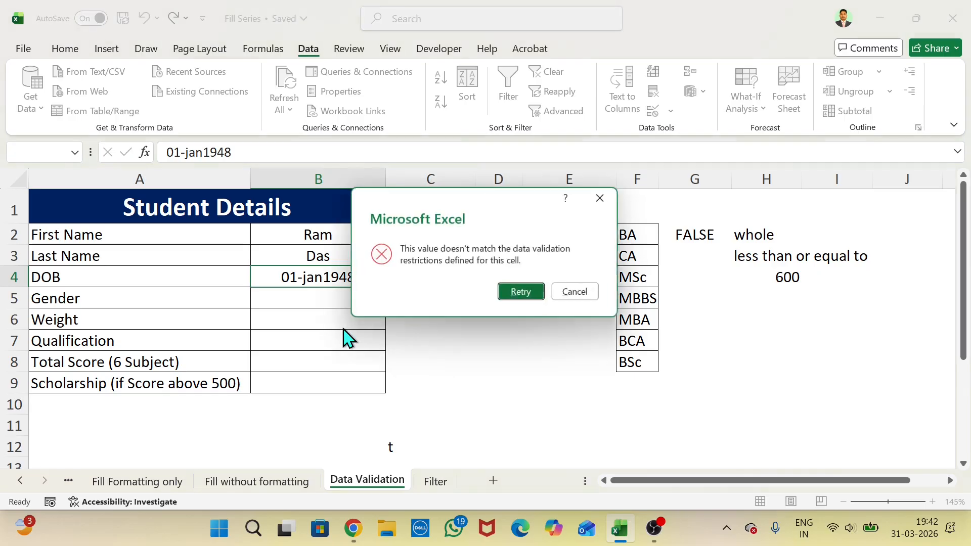
pyautogui.click(564, 295)
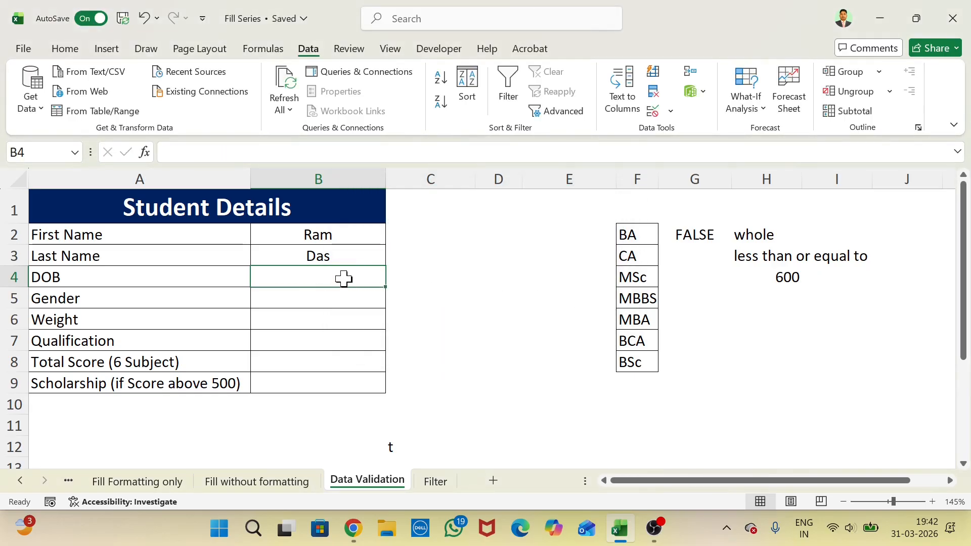
# Step: Enter an allowed date of birth in B4 and choose Male as the Gender in B5
pyautogui.write('01')
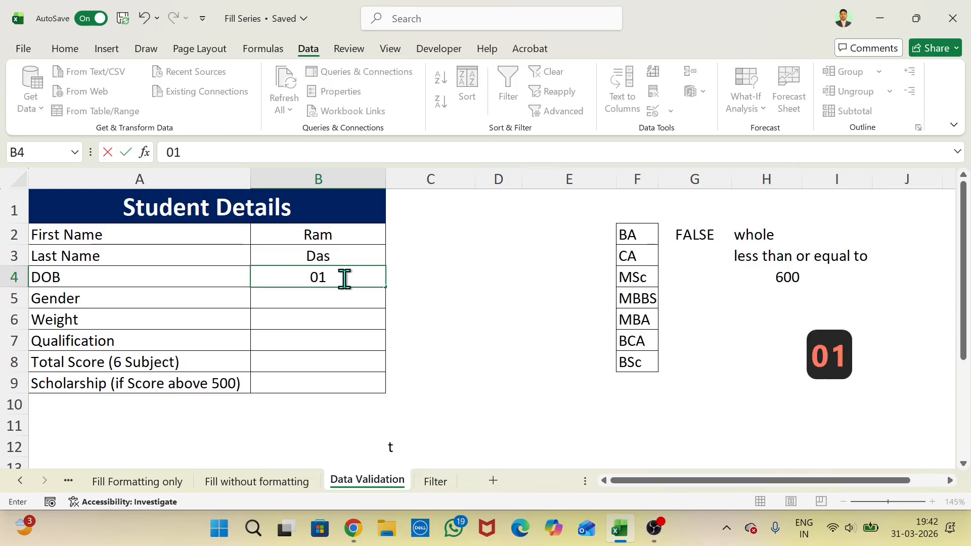
pyautogui.write('-jan-1951')
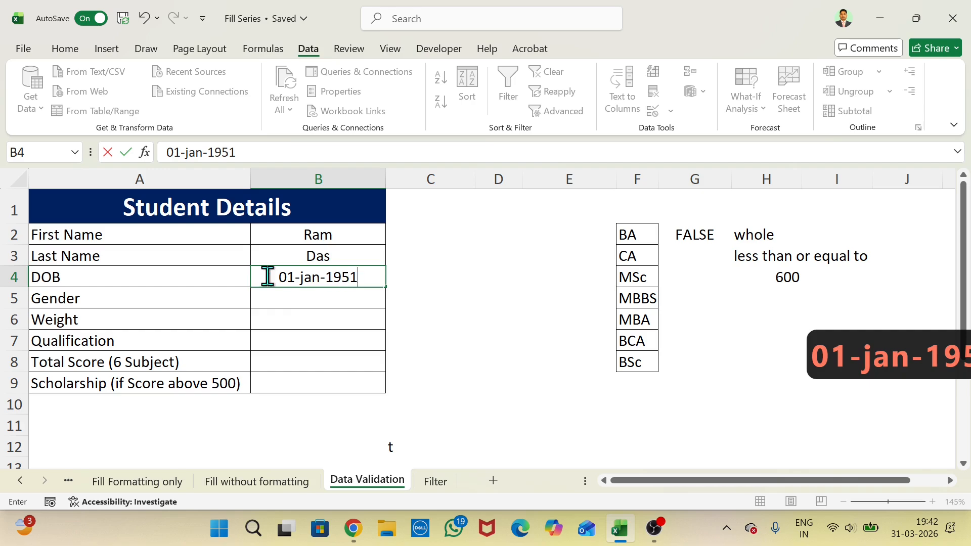
pyautogui.click(301, 306)
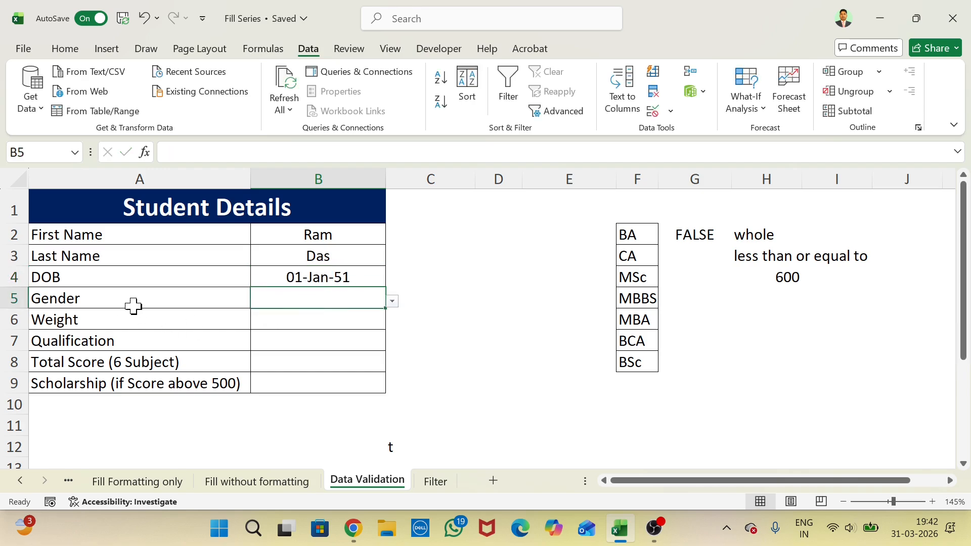
pyautogui.click(393, 302)
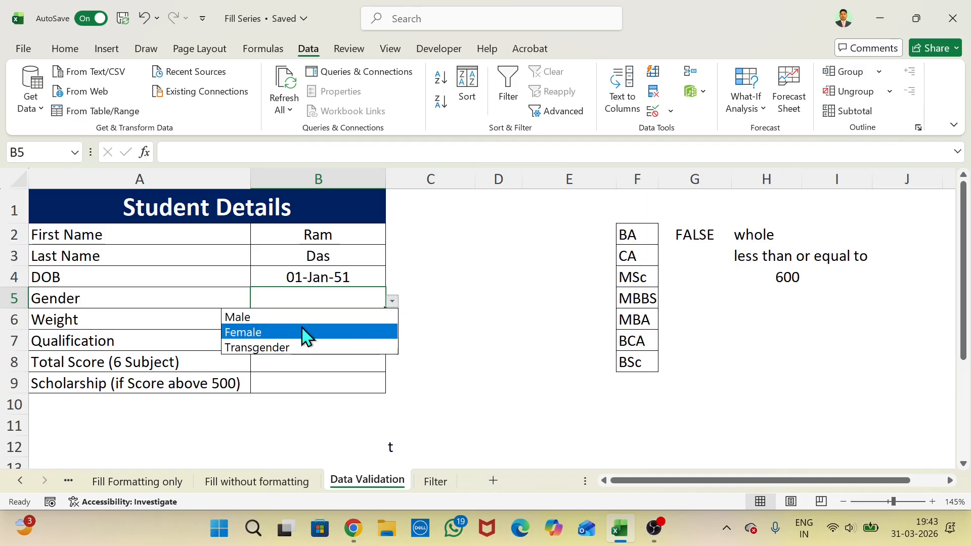
pyautogui.click(284, 317)
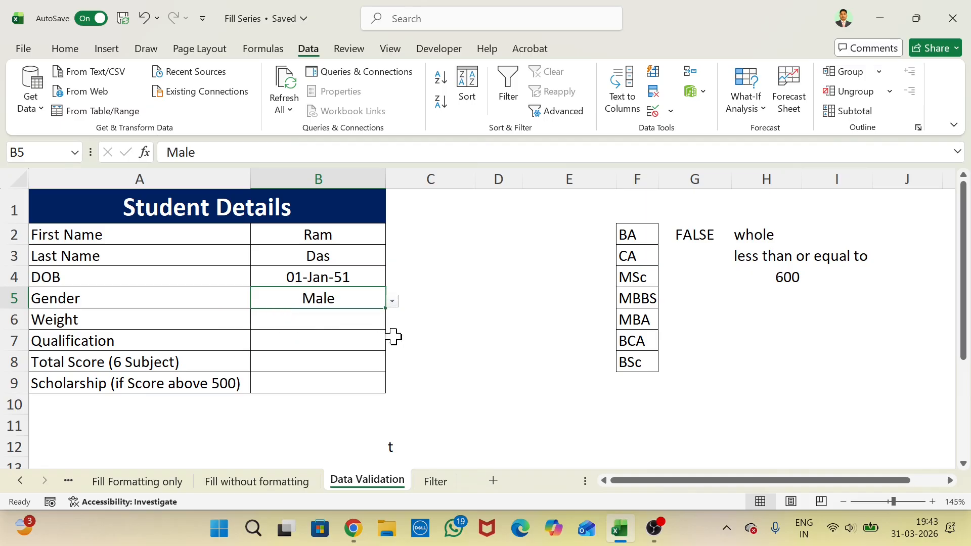
# Step: Test the Weight rule in B6 with the entry 43, cancelling the entry
pyautogui.click(340, 334)
pyautogui.click(301, 322)
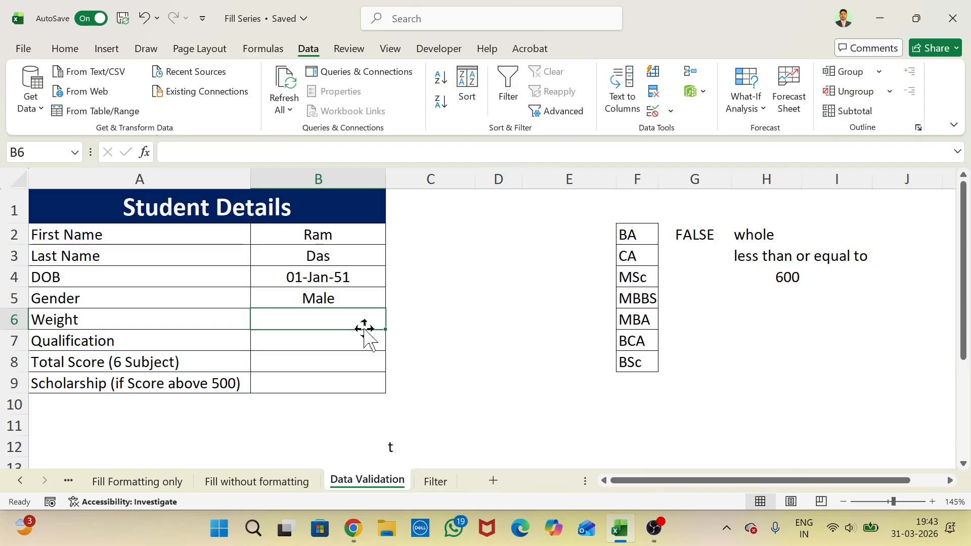
pyautogui.write('43')
pyautogui.click(351, 369)
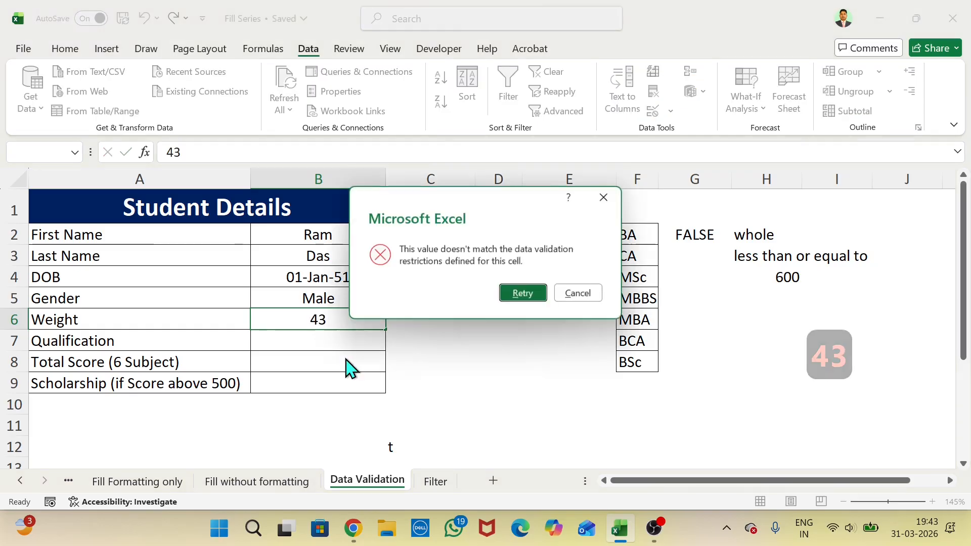
pyautogui.click(586, 293)
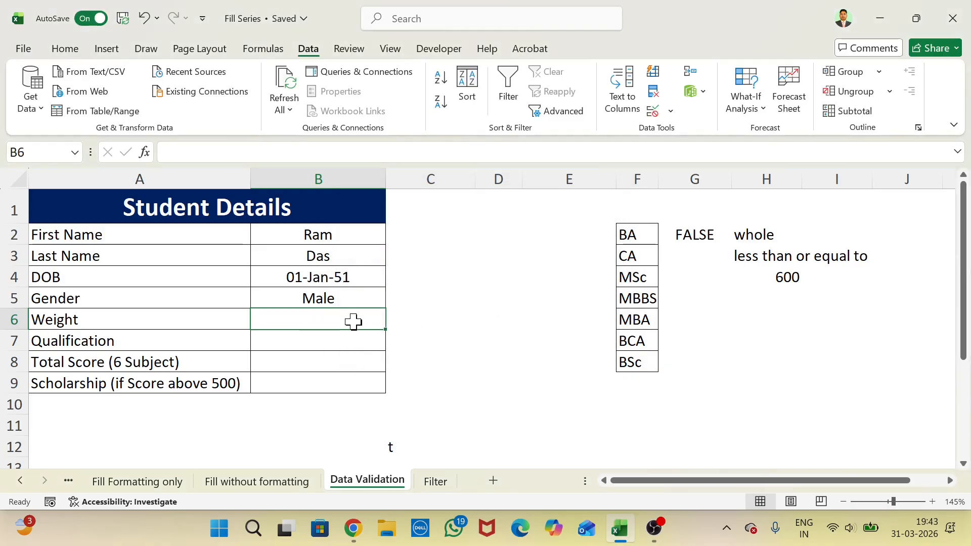
# Step: Enter 51 as the Weight in B6, and replace it with the decimal value 51.5
pyautogui.write('51')
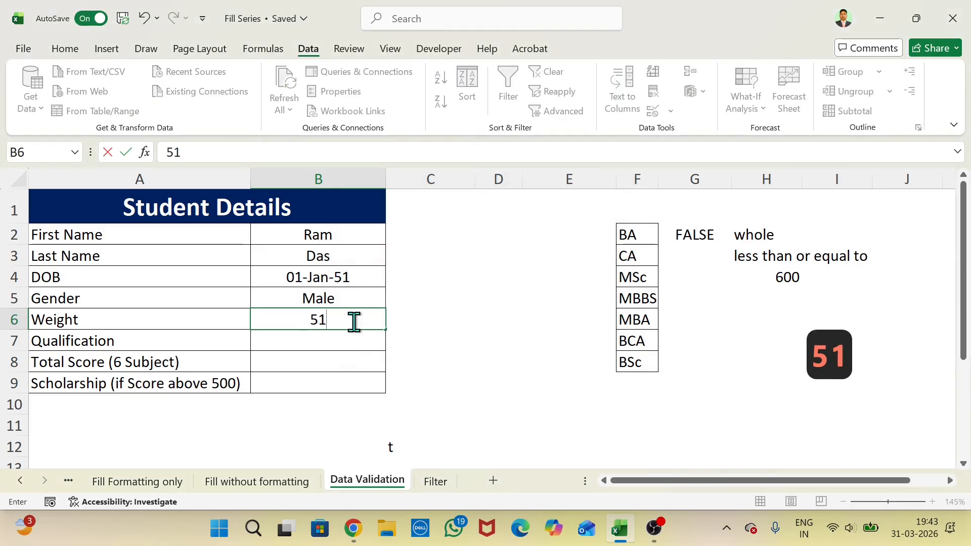
pyautogui.press('Return')
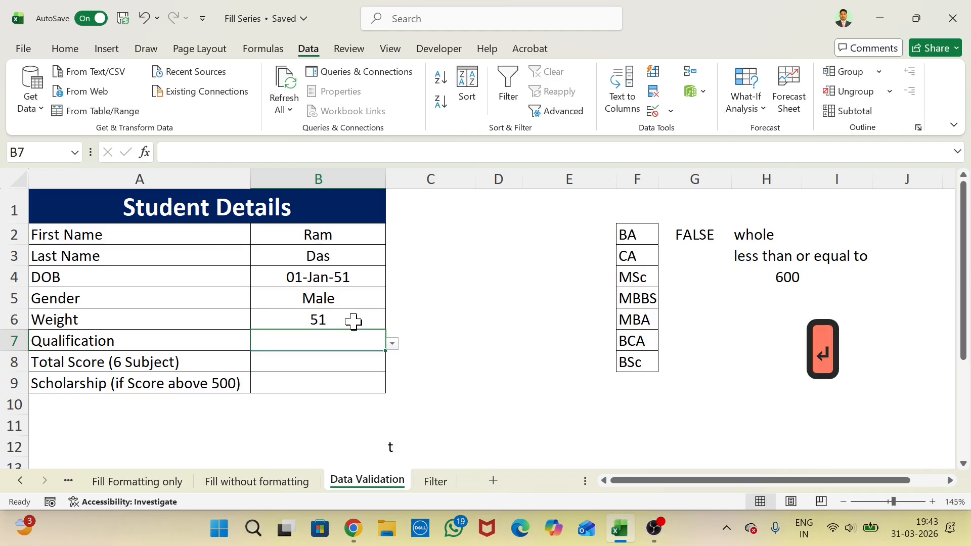
pyautogui.click(352, 321)
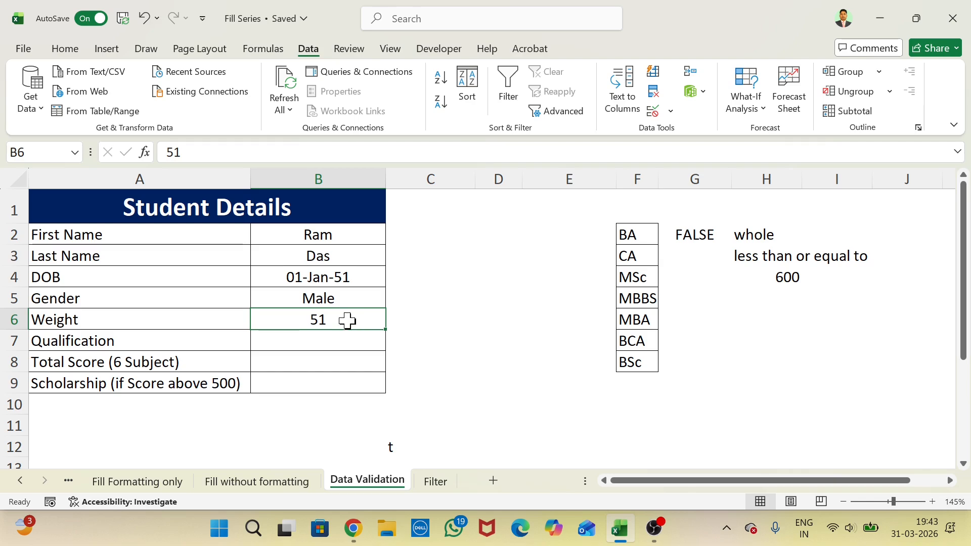
pyautogui.write('51.5')
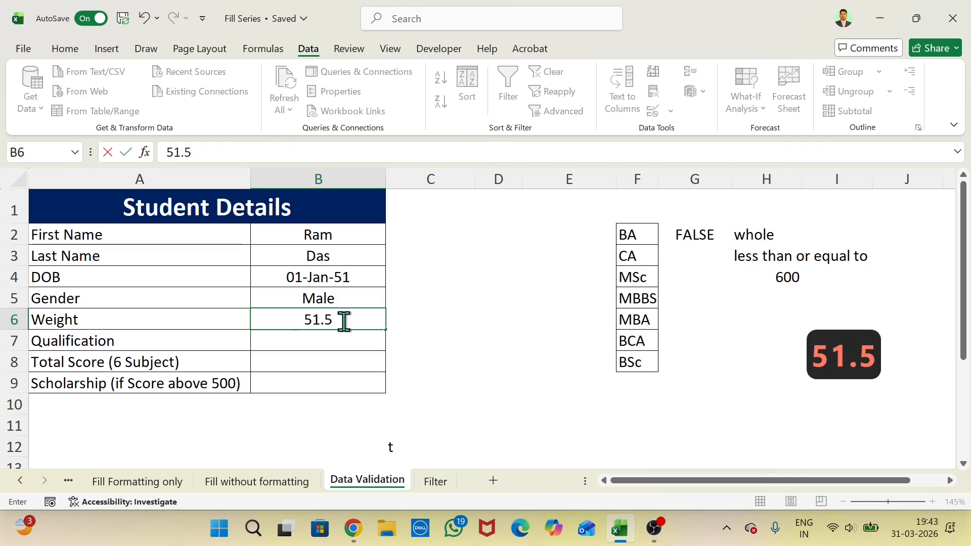
# Step: Try BA as the Qualification in B7 and change the choice to CA
pyautogui.click(348, 348)
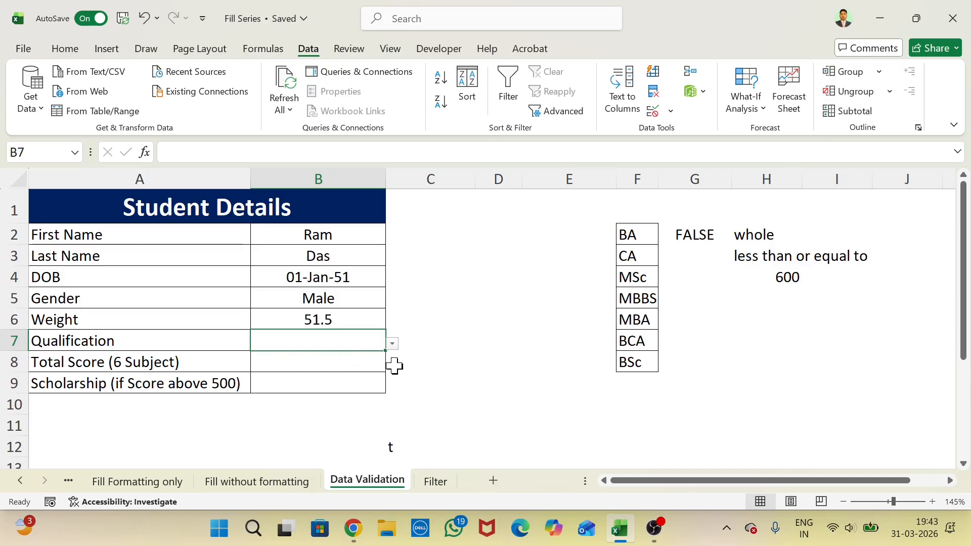
pyautogui.click(392, 344)
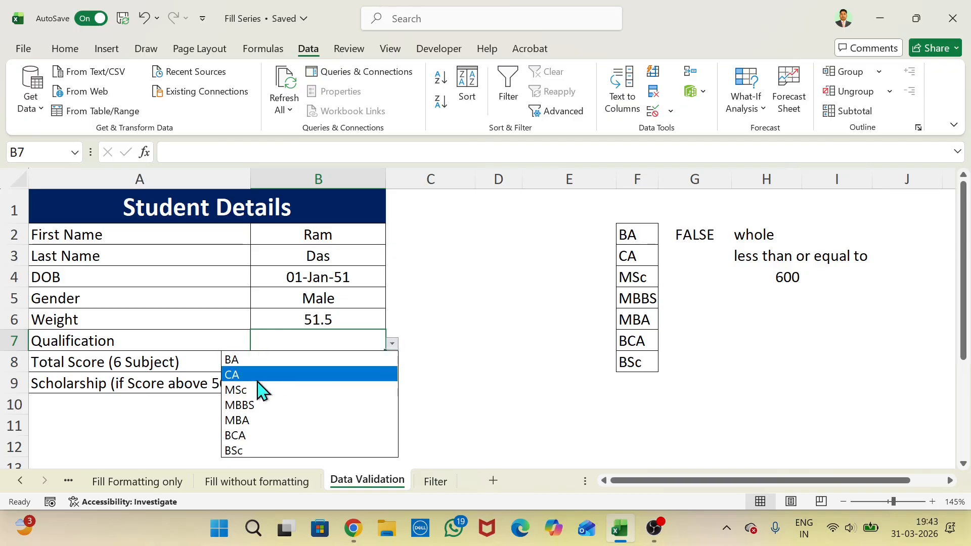
pyautogui.click(267, 359)
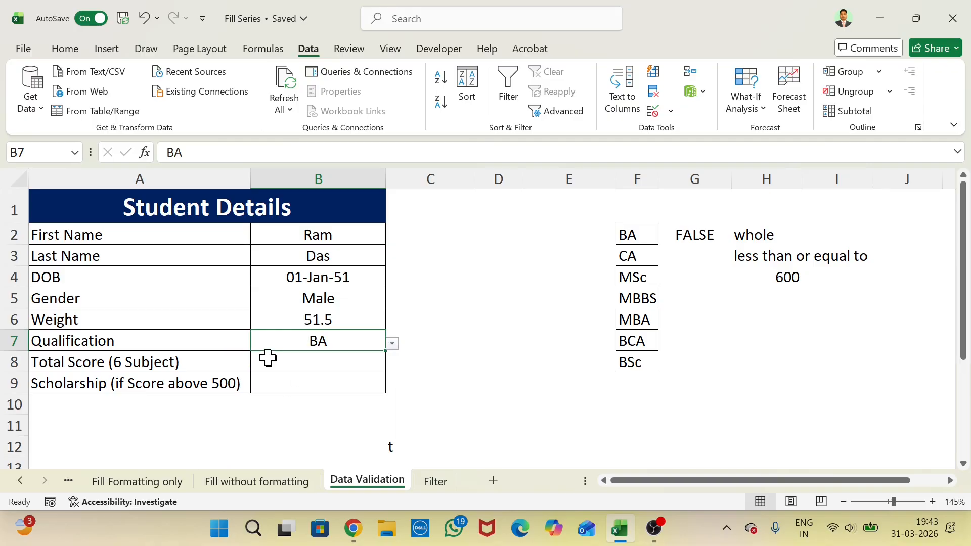
pyautogui.click(392, 344)
pyautogui.click(301, 372)
# Step: Enter a Total Score of 400 in B8 and test the Scholarship rule in B9 with 700, cancelling that entry
pyautogui.click(303, 365)
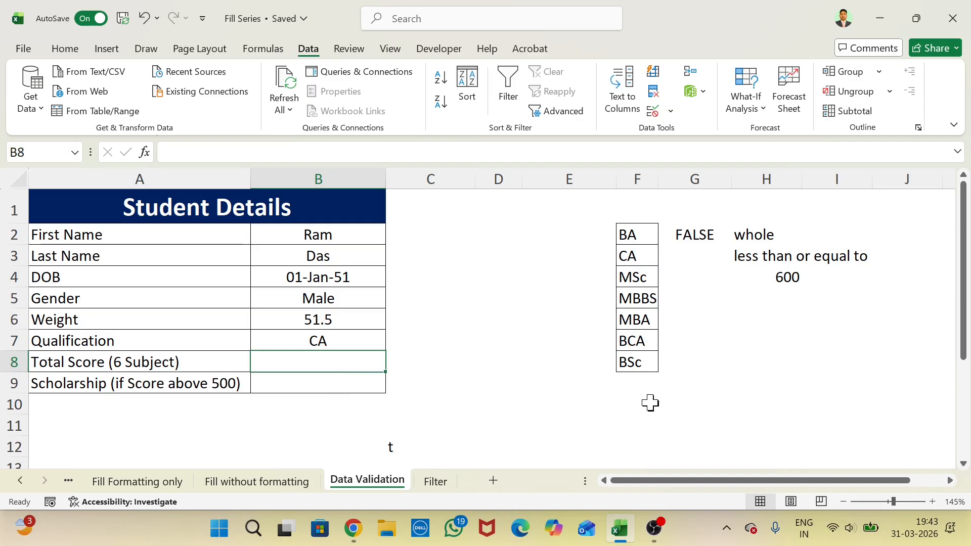
pyautogui.write('400')
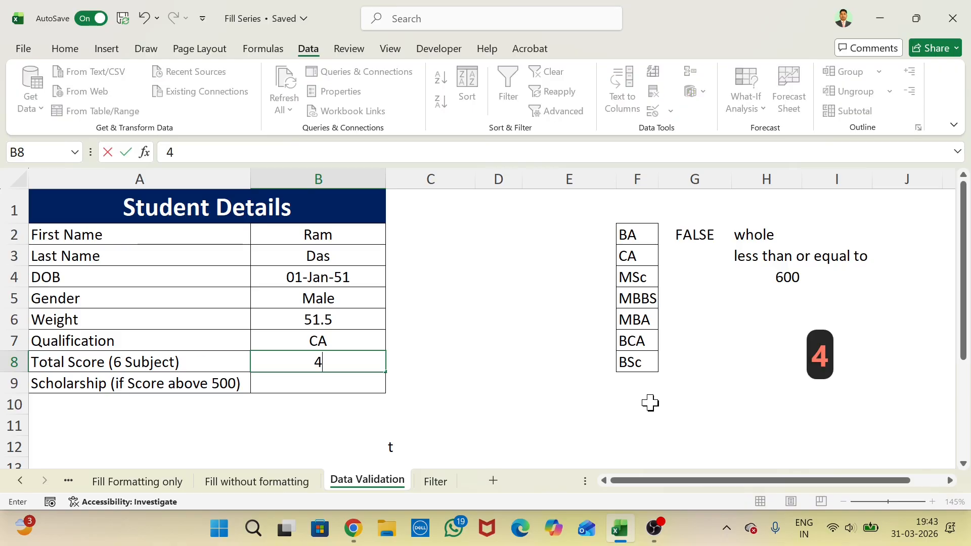
pyautogui.click(324, 390)
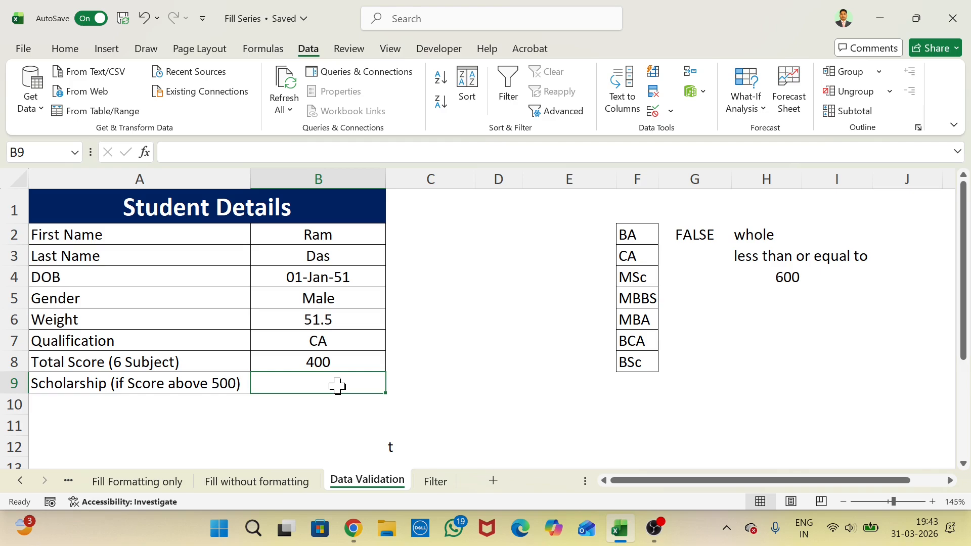
pyautogui.write('700')
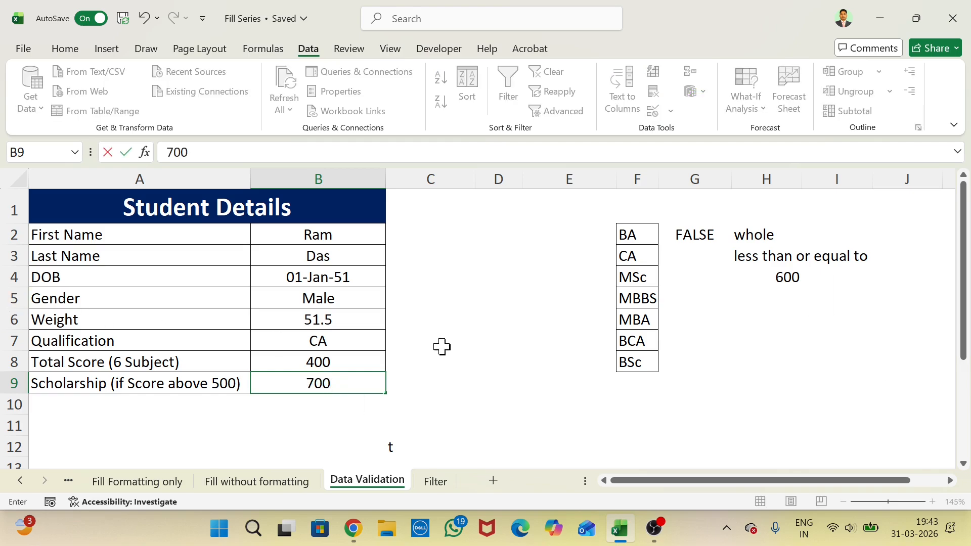
pyautogui.press('Return')
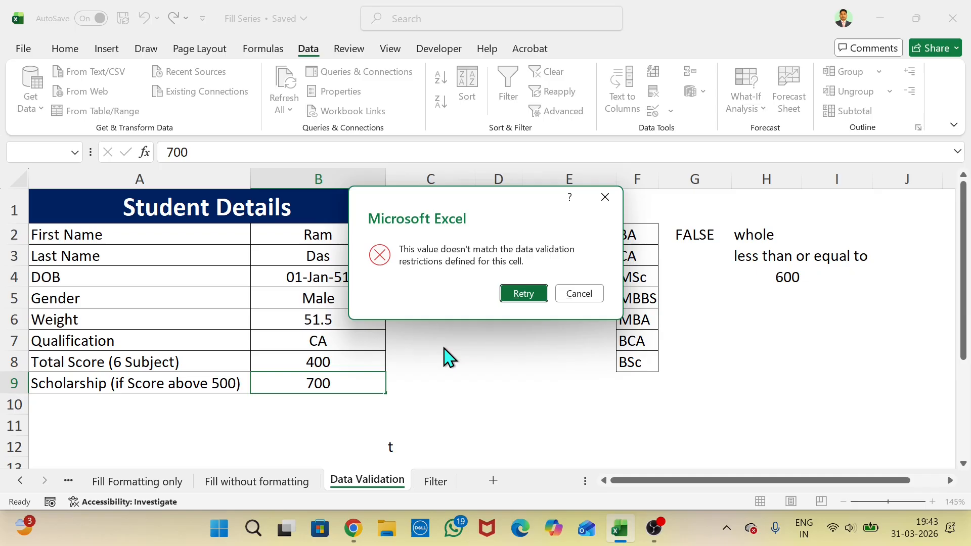
pyautogui.click(579, 295)
# Step: Change the Total Score in B8 to 522 and enter a Scholarship of 7000 in B9
pyautogui.click(342, 361)
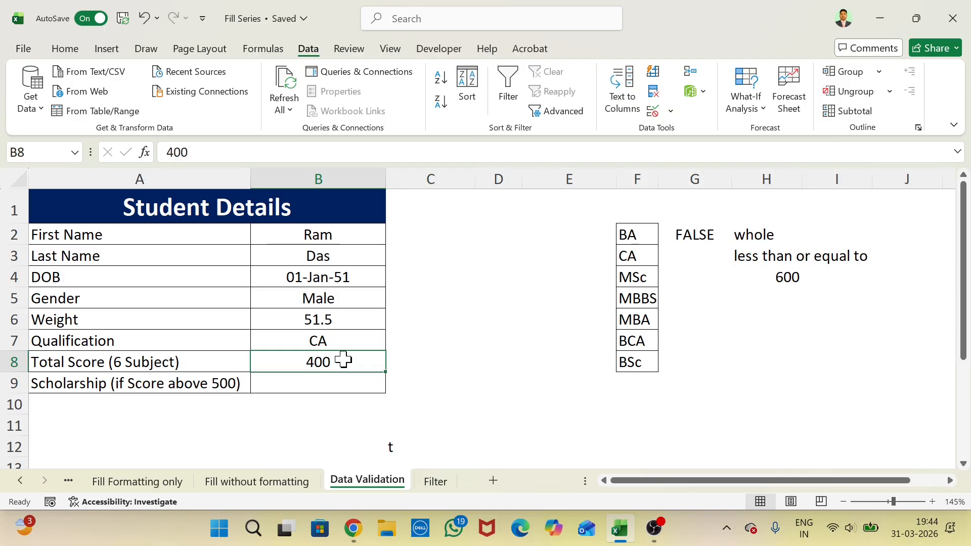
pyautogui.write('522')
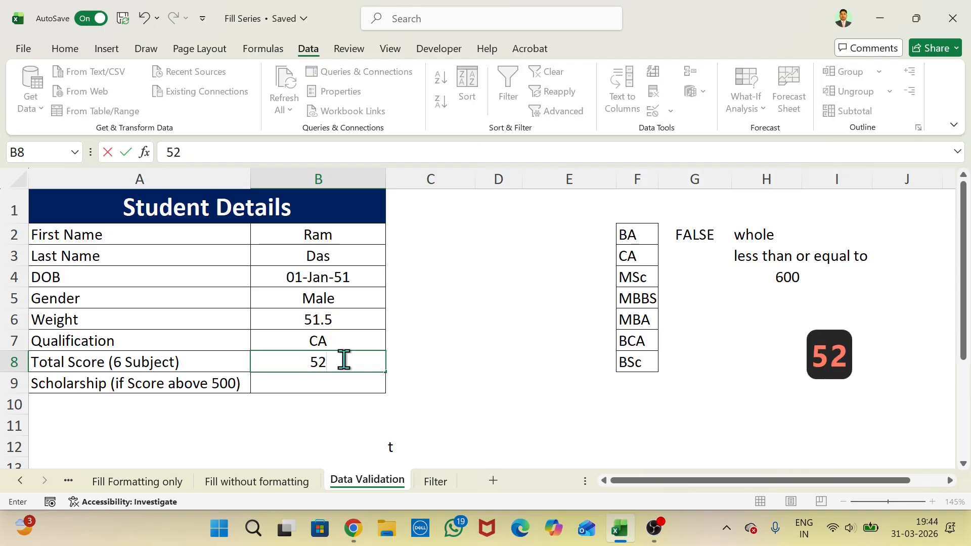
pyautogui.click(353, 382)
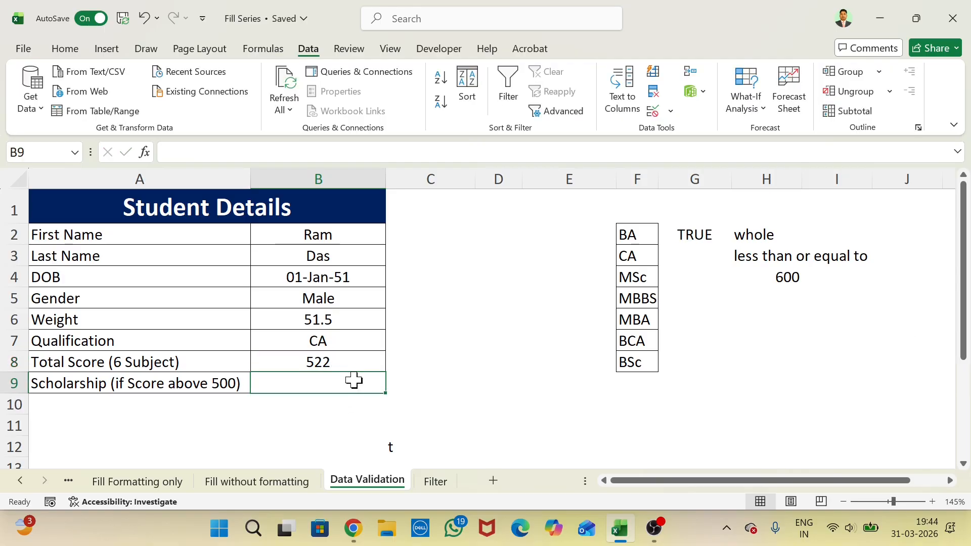
pyautogui.write('7')
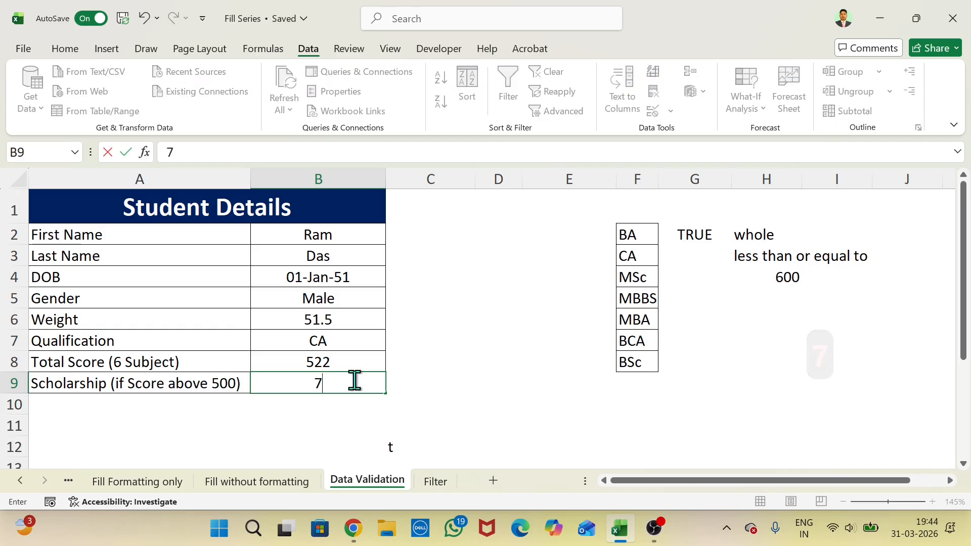
pyautogui.write('000')
pyautogui.press('Return')
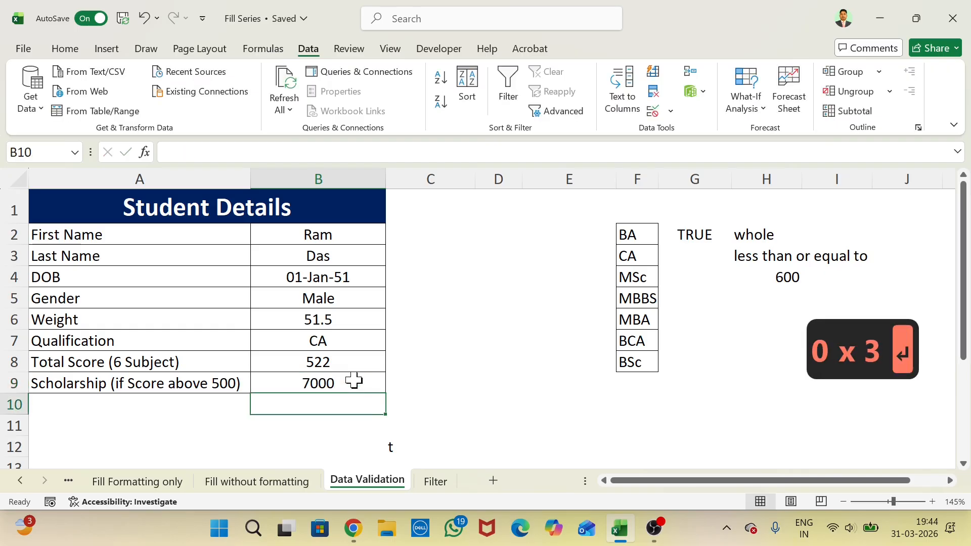
pyautogui.click(445, 316)
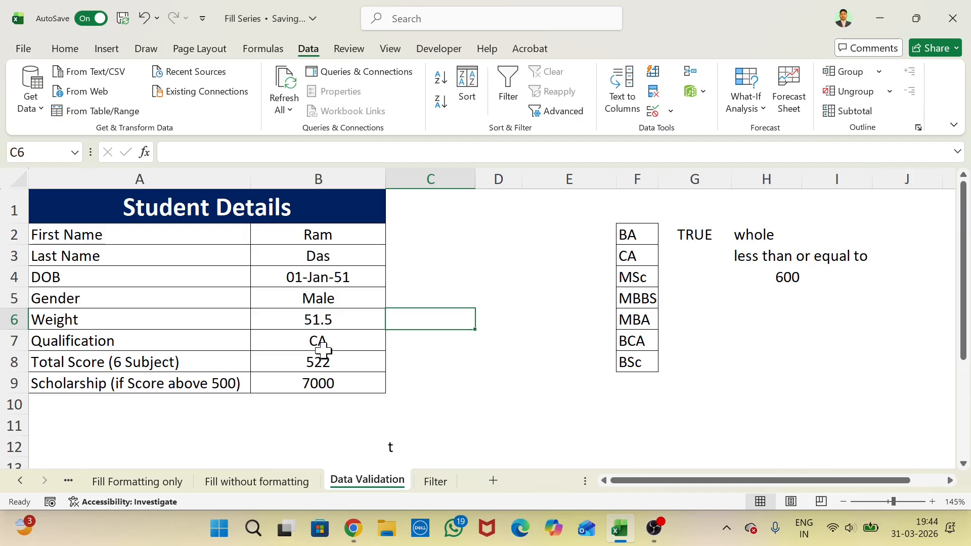
pyautogui.click(326, 383)
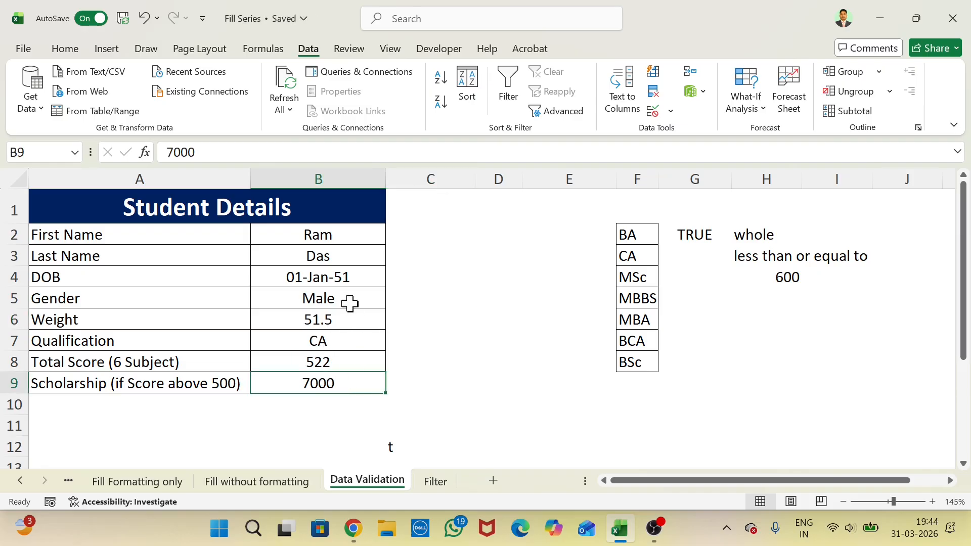
pyautogui.moveTo(392, 387); pyautogui.dragTo(405, 369)
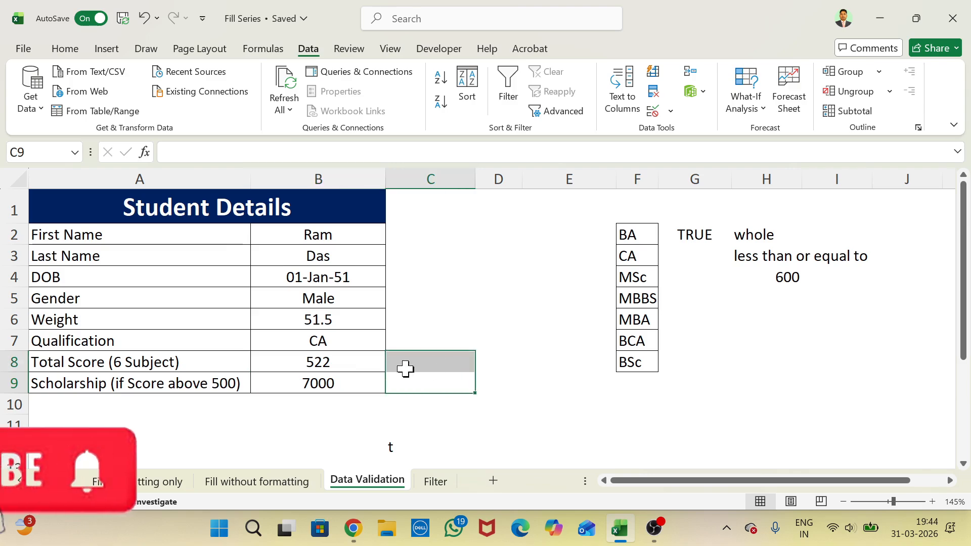
pyautogui.click(316, 380)
pyautogui.click(310, 250)
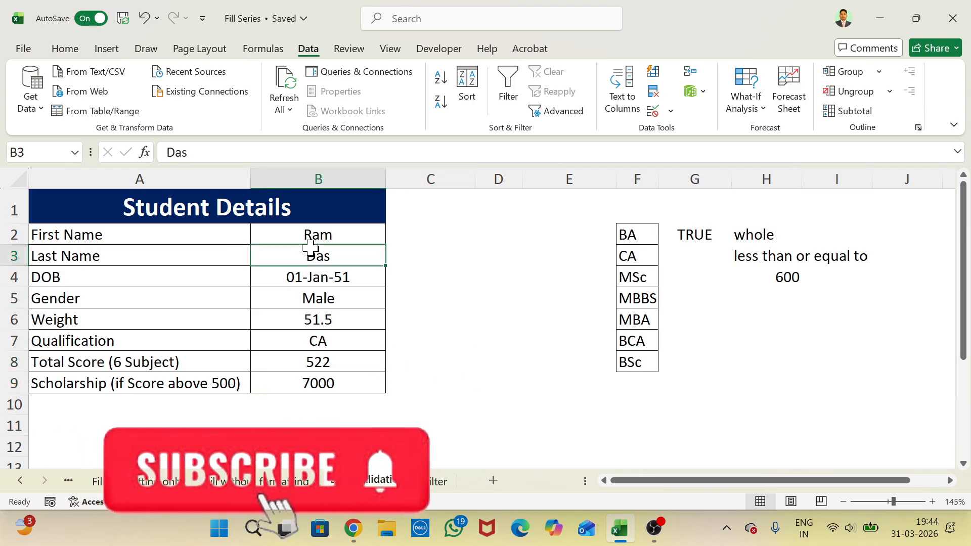
pyautogui.click(336, 398)
pyautogui.moveTo(339, 394); pyautogui.dragTo(335, 389)
pyautogui.click(568, 297)
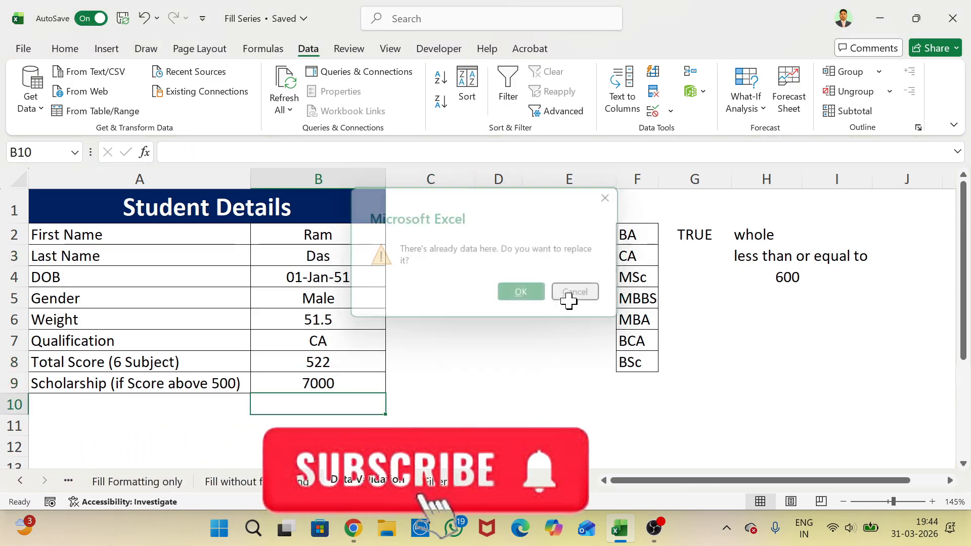
# Step: Open the data validation input message settings for Scholarship cell B9 and set the message title to Criteria
pyautogui.click(351, 384)
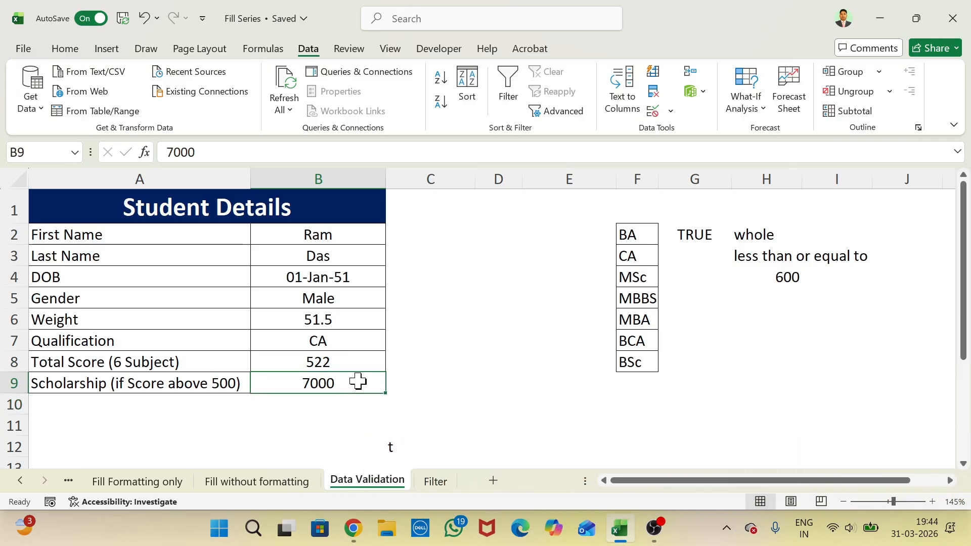
pyautogui.click(332, 383)
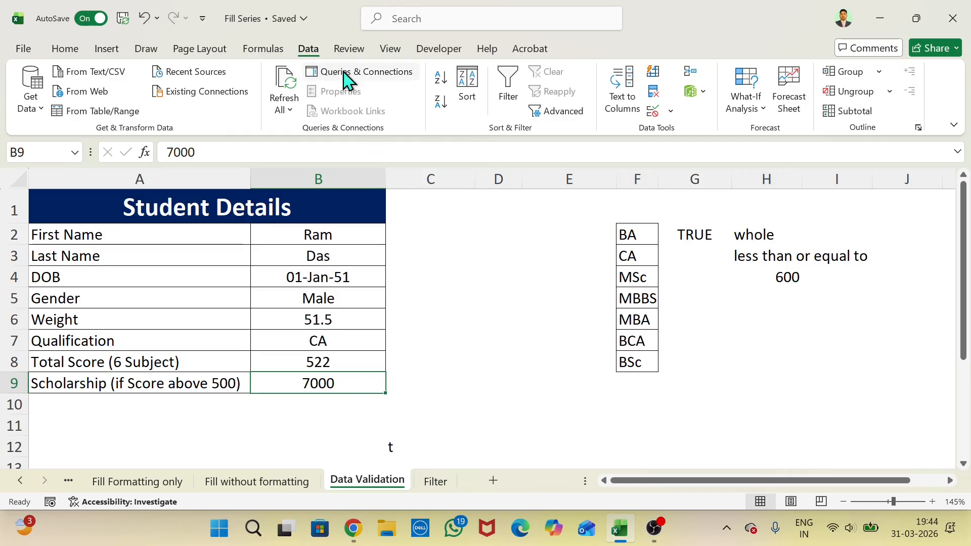
pyautogui.click(273, 49)
pyautogui.click(306, 49)
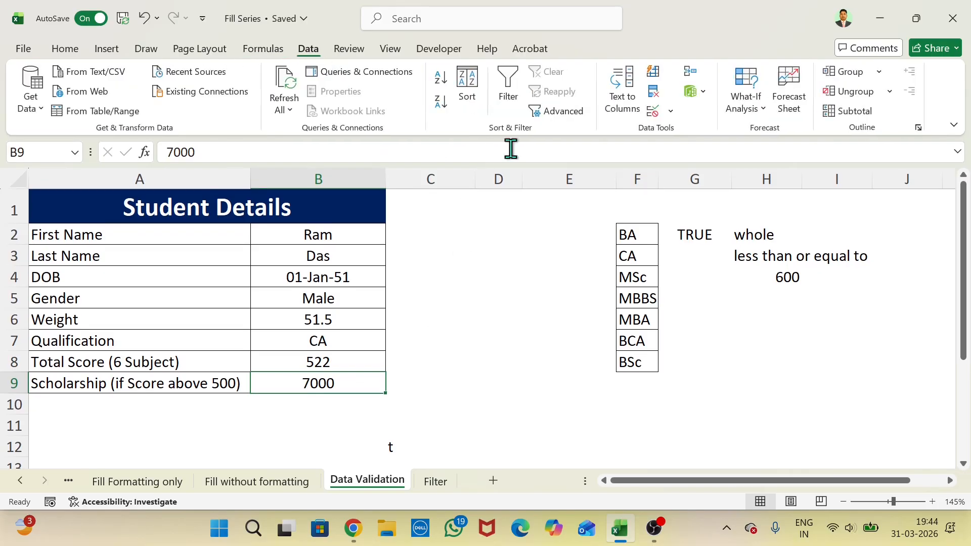
pyautogui.click(667, 111)
pyautogui.click(710, 133)
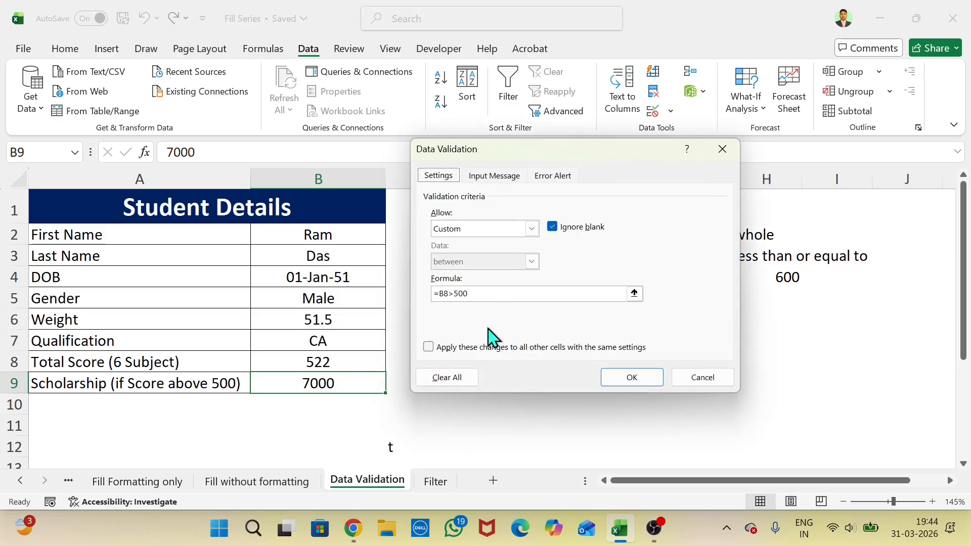
pyautogui.moveTo(546, 169); pyautogui.dragTo(546, 204)
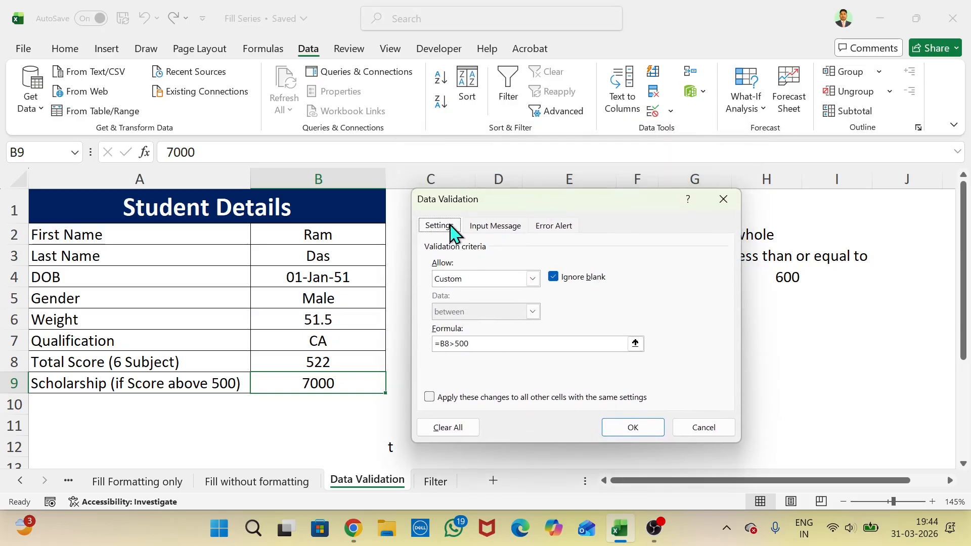
pyautogui.click(489, 235)
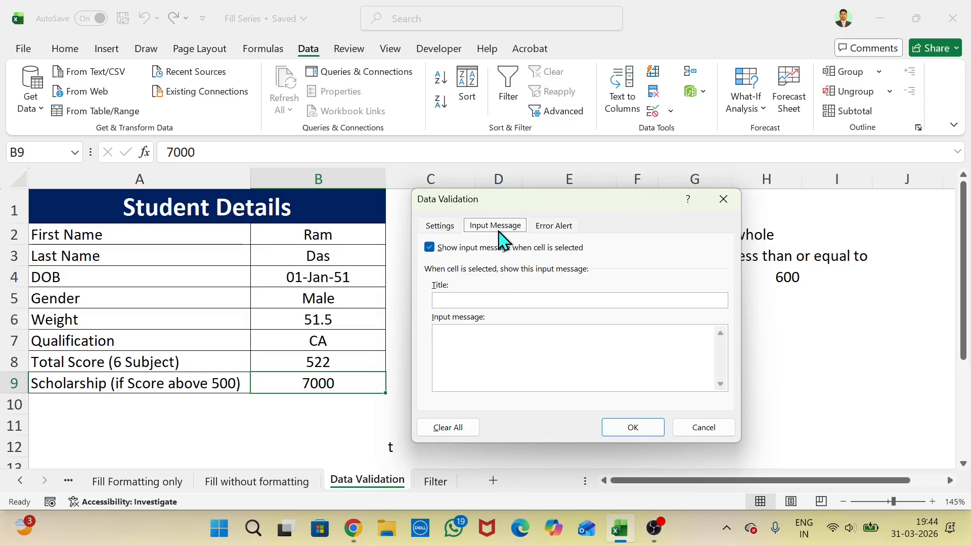
pyautogui.hotkey('ctrl', '2')
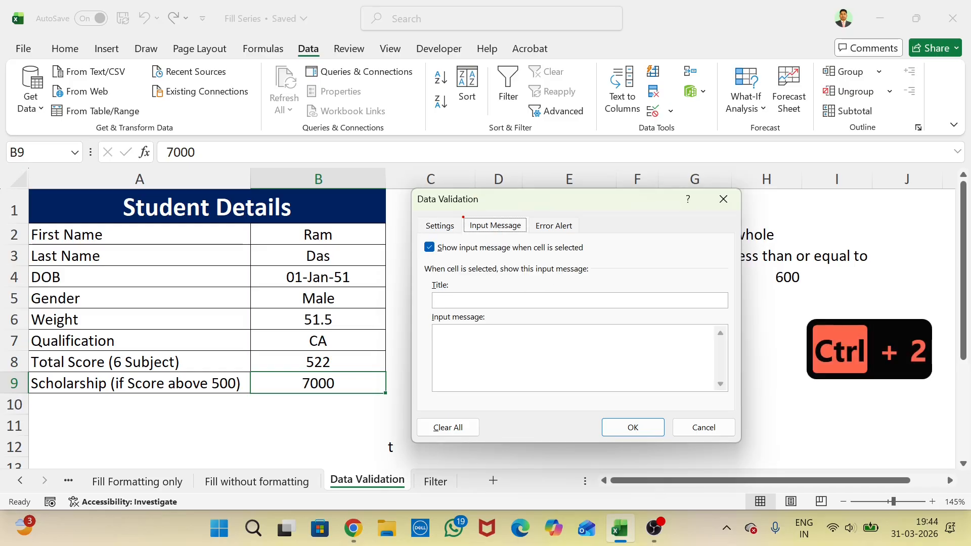
pyautogui.moveTo(462, 216)
pyautogui.mouseDown()
pyautogui.moveTo(469, 235)
pyautogui.moveTo(526, 236)
pyautogui.mouseUp()
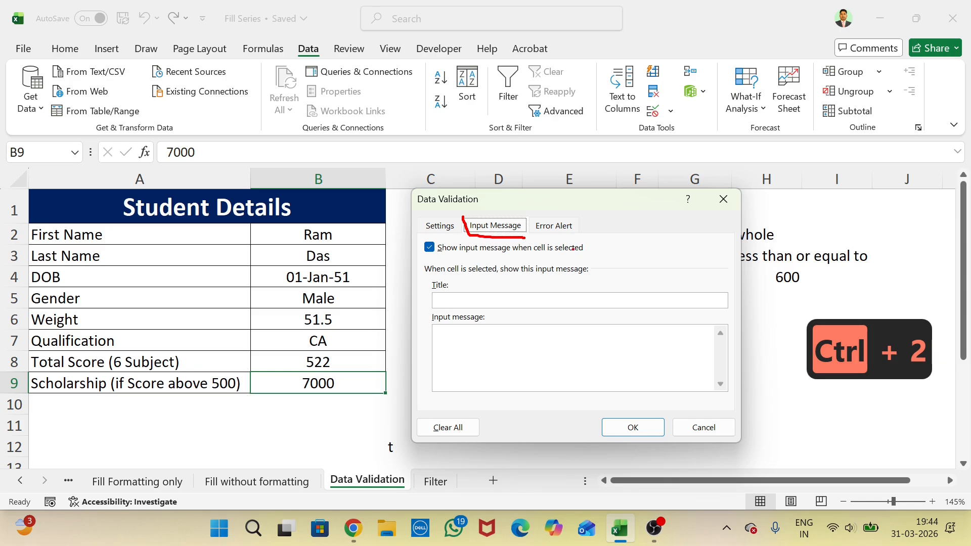
pyautogui.press('Escape')
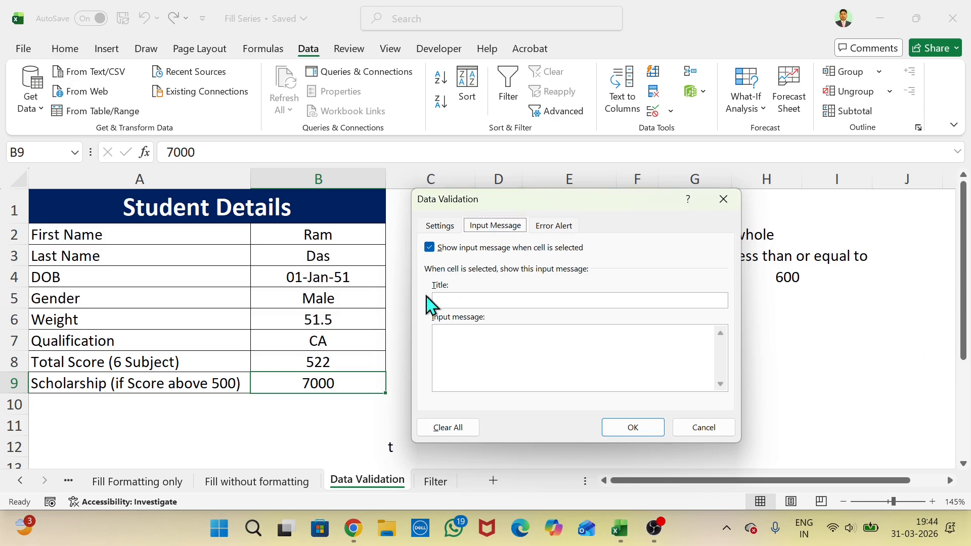
pyautogui.click(479, 300)
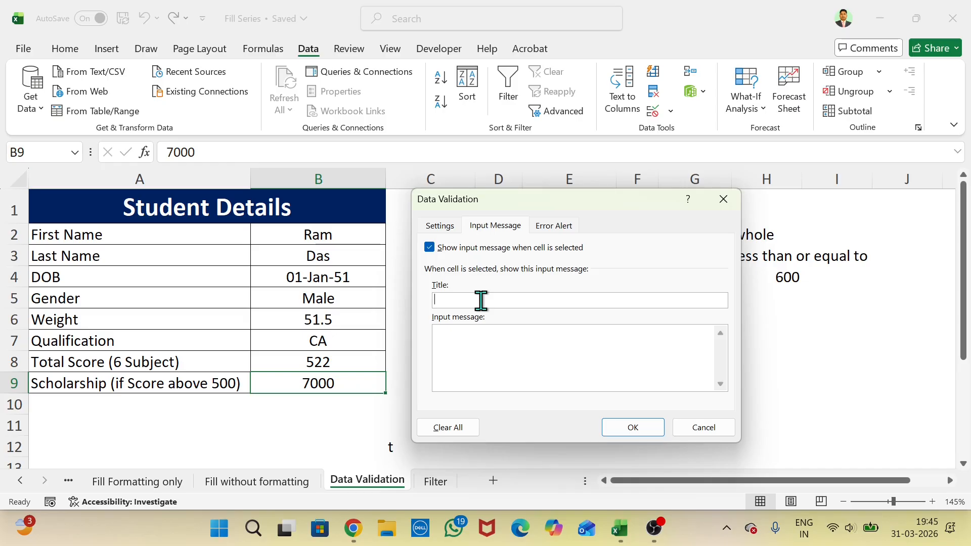
pyautogui.write('Crit')
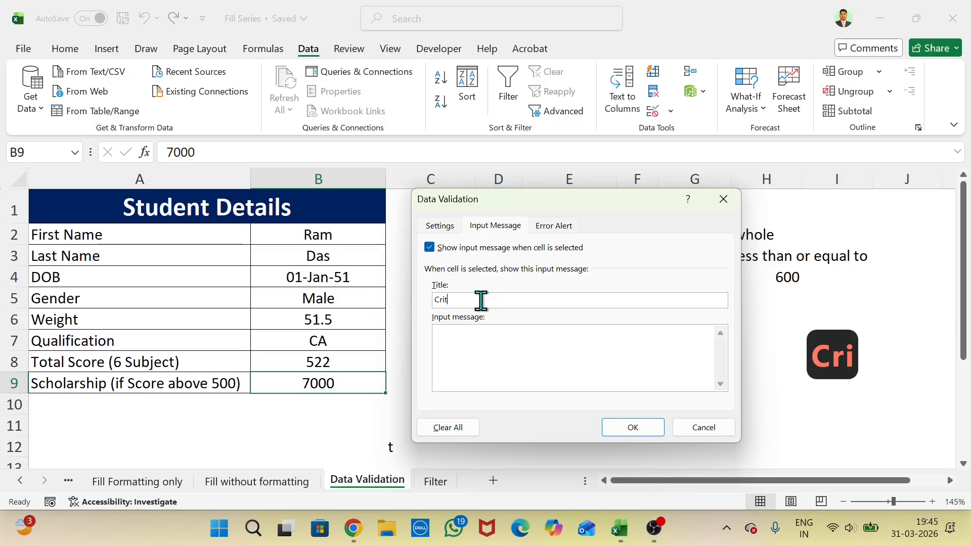
pyautogui.write('eria')
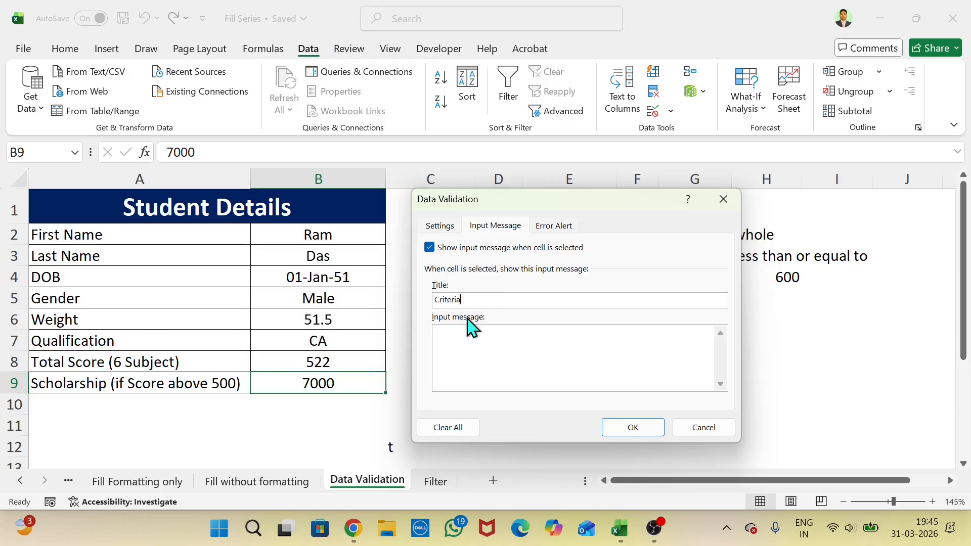
# Step: Enter "Score should be above 500" as B9's input message and apply the validation settings
pyautogui.click(473, 344)
pyautogui.write('Score sho')
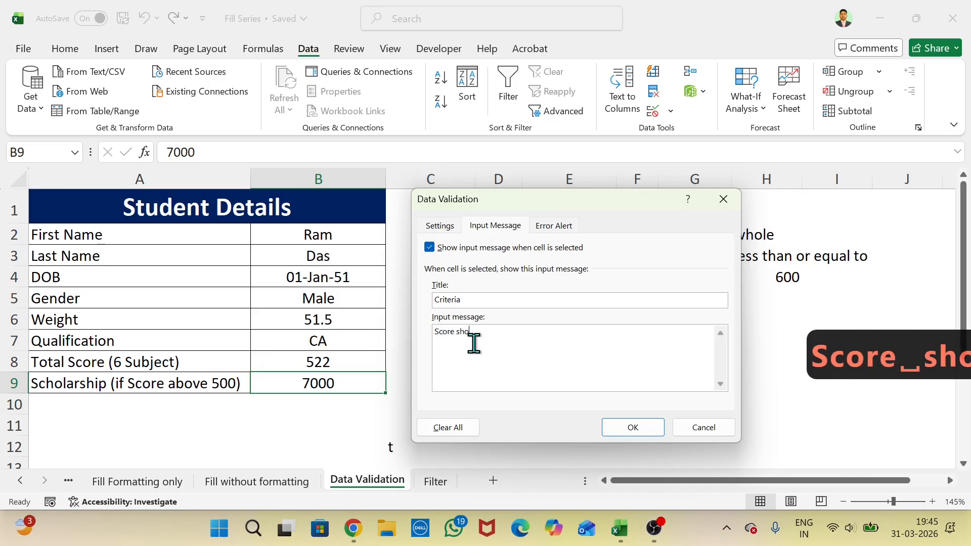
pyautogui.write('uld be ab')
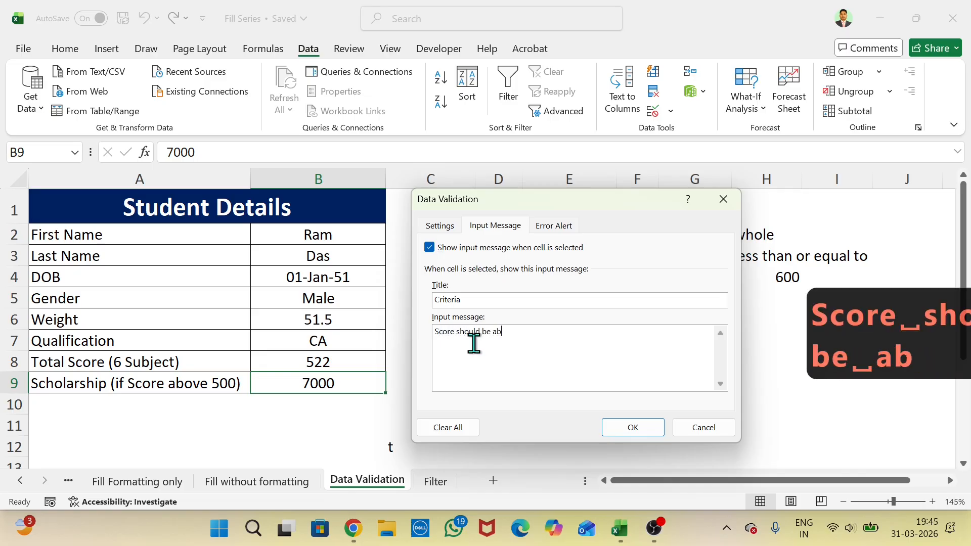
pyautogui.write('l')
pyautogui.press('BackSpace')
pyautogui.write('ove ')
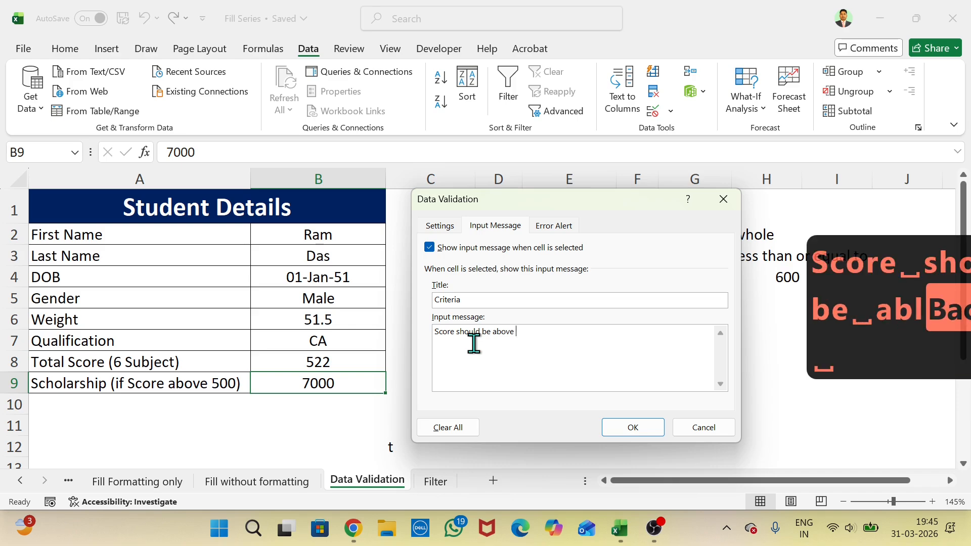
pyautogui.write('500')
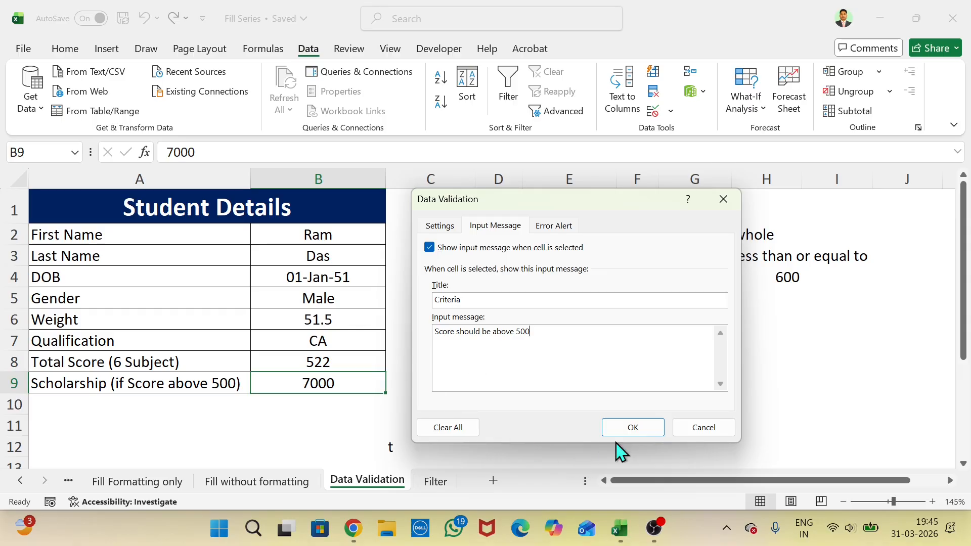
pyautogui.click(647, 429)
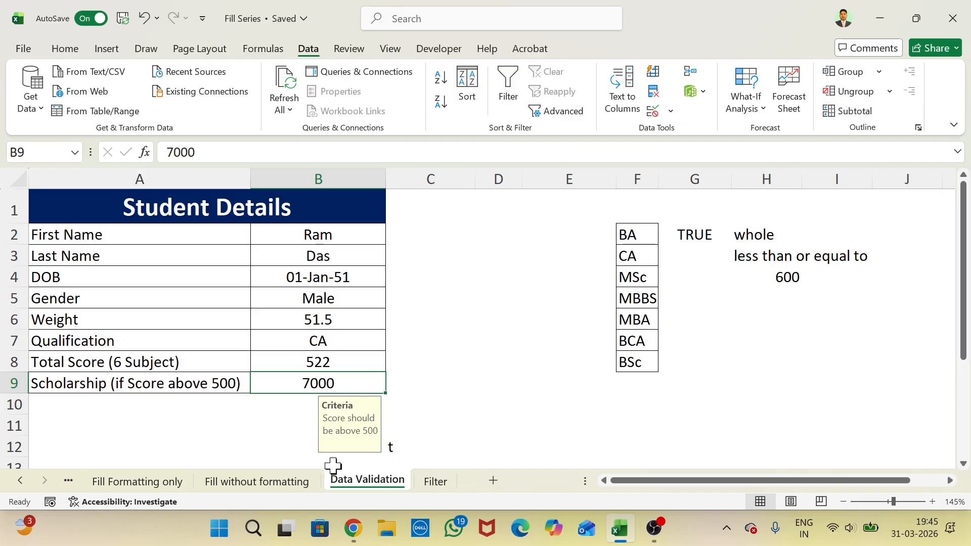
# Step: Check B9's input message by moving to another cell and selecting B9 again
pyautogui.click(346, 333)
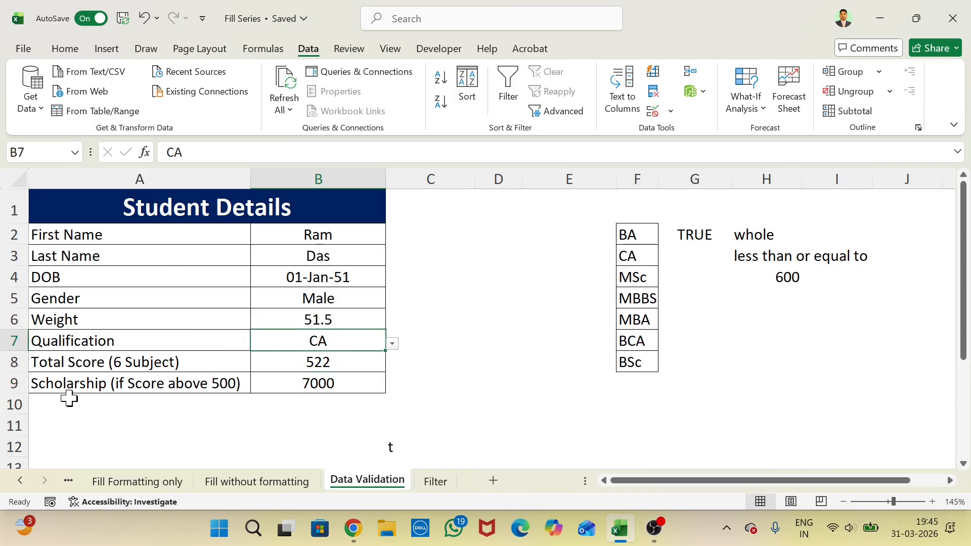
pyautogui.click(336, 379)
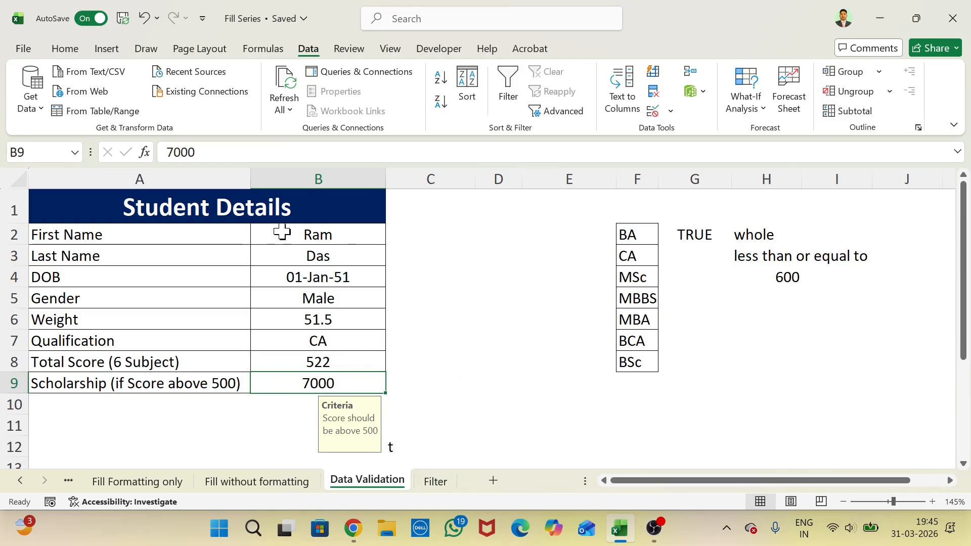
pyautogui.click(351, 248)
pyautogui.click(354, 234)
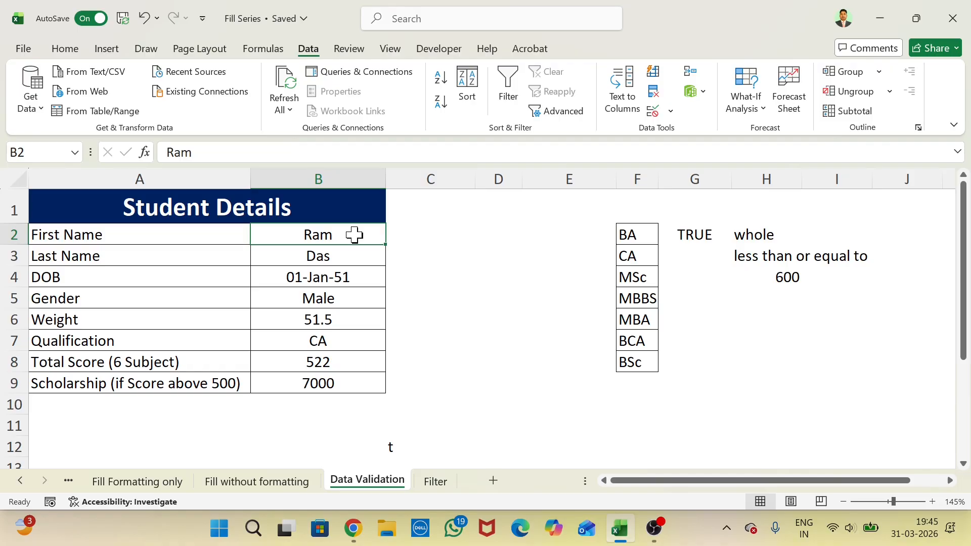
pyautogui.click(363, 293)
# Step: Open the data validation error alert settings for First Name cell B2
pyautogui.click(367, 240)
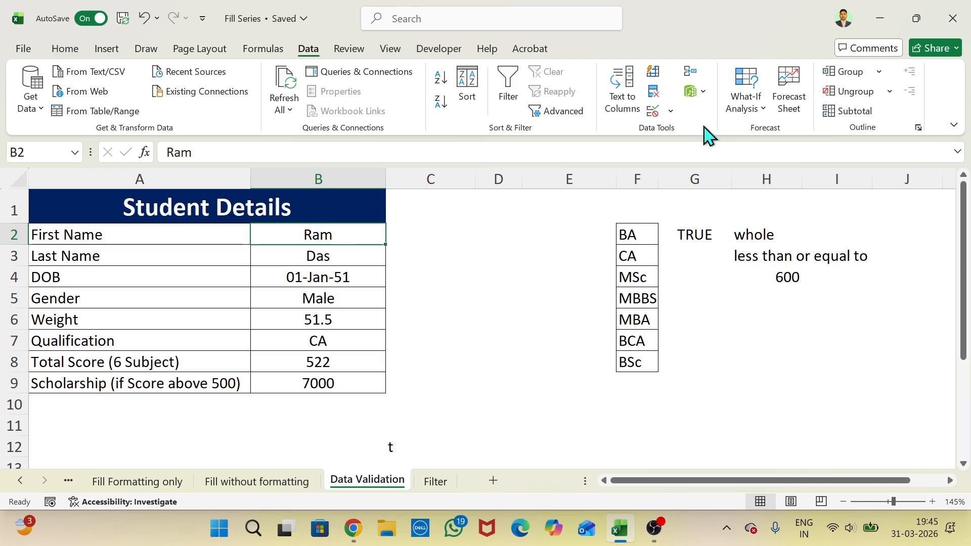
pyautogui.click(671, 111)
pyautogui.click(678, 133)
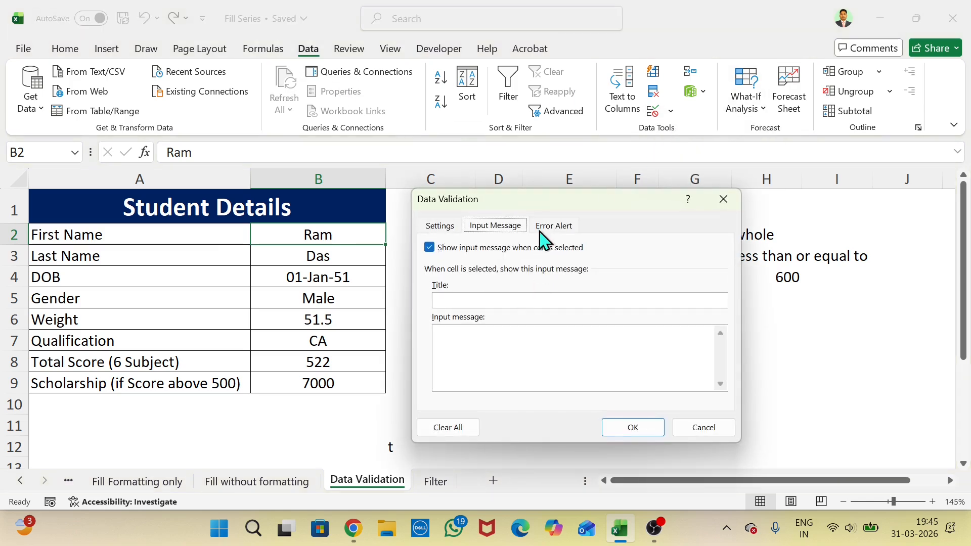
pyautogui.moveTo(536, 205); pyautogui.dragTo(590, 153)
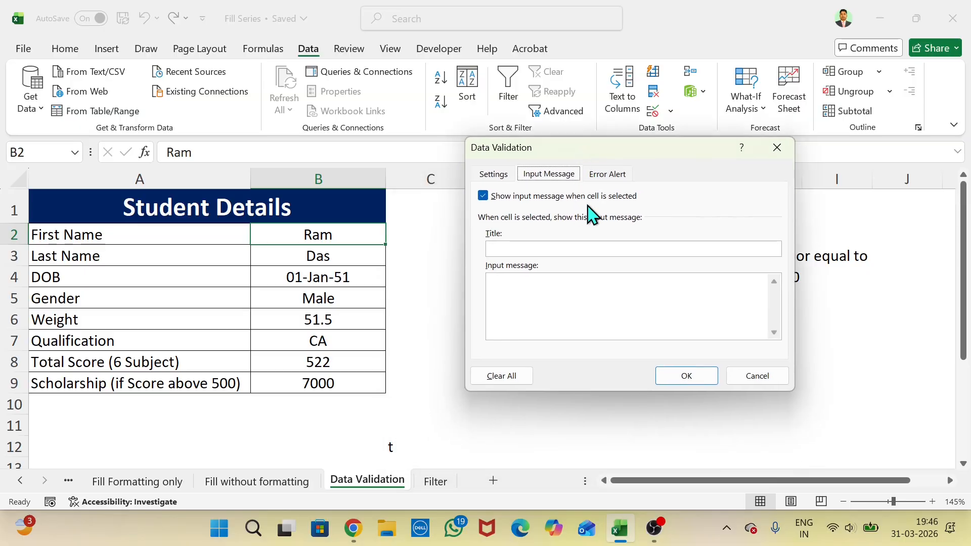
pyautogui.click(605, 177)
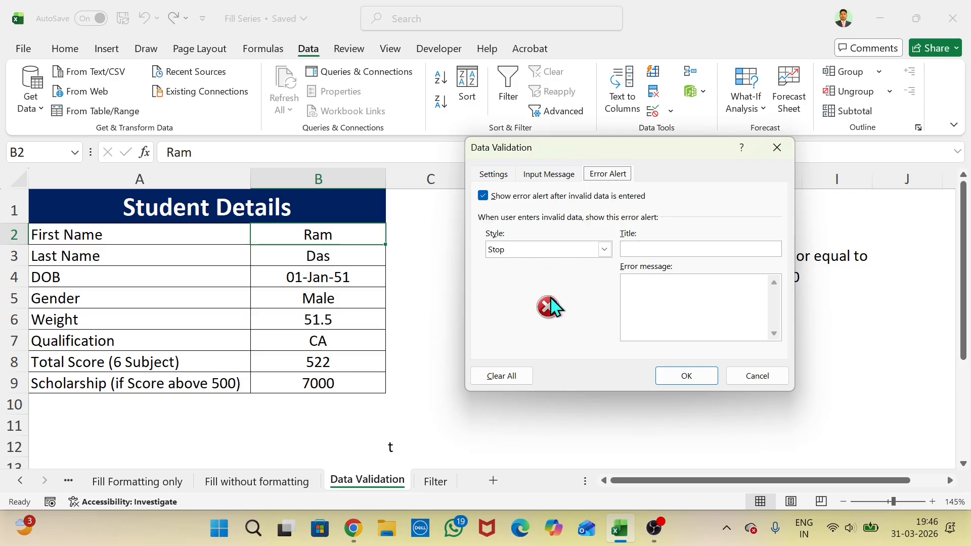
pyautogui.hotkey('ctrl', '2')
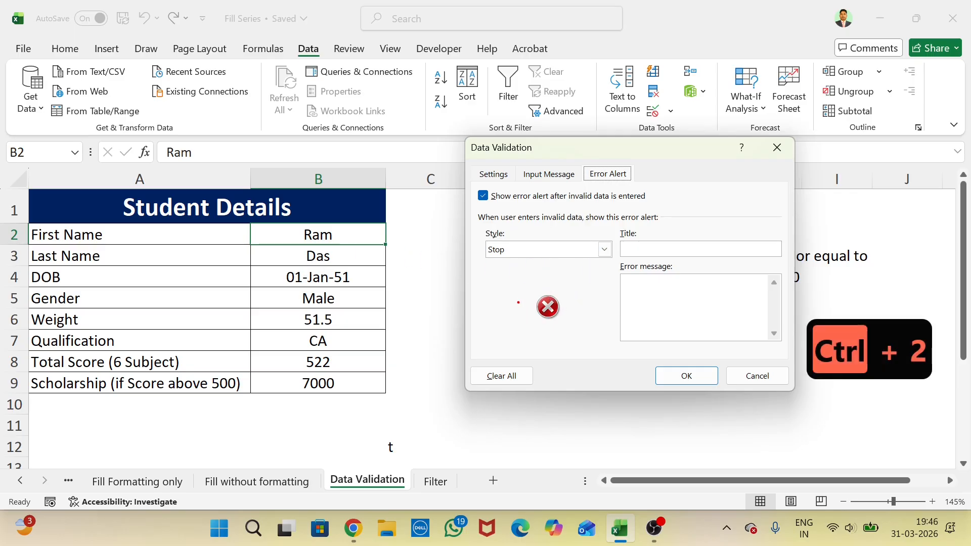
pyautogui.moveTo(519, 293)
pyautogui.mouseDown()
pyautogui.moveTo(515, 314)
pyautogui.moveTo(586, 331)
pyautogui.mouseUp()
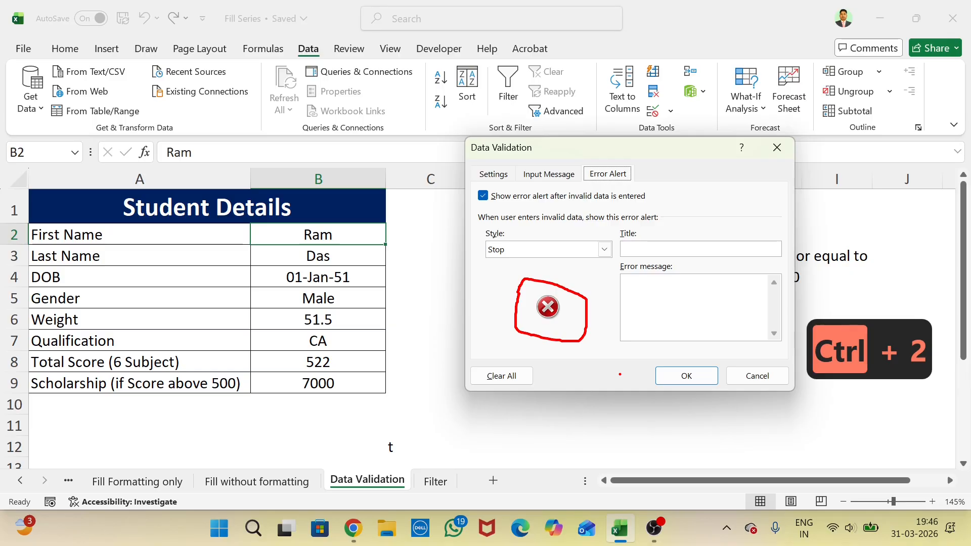
pyautogui.press('Escape')
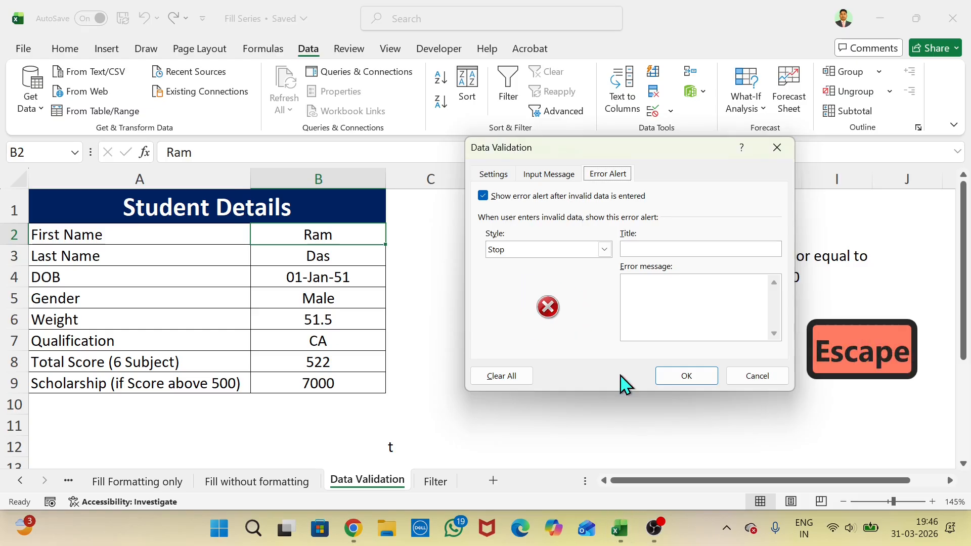
# Step: Title B2's Stop error alert Invalid with the message "don't type initials and don't type full name", and apply the validation settings
pyautogui.click(655, 248)
pyautogui.write('Invalid')
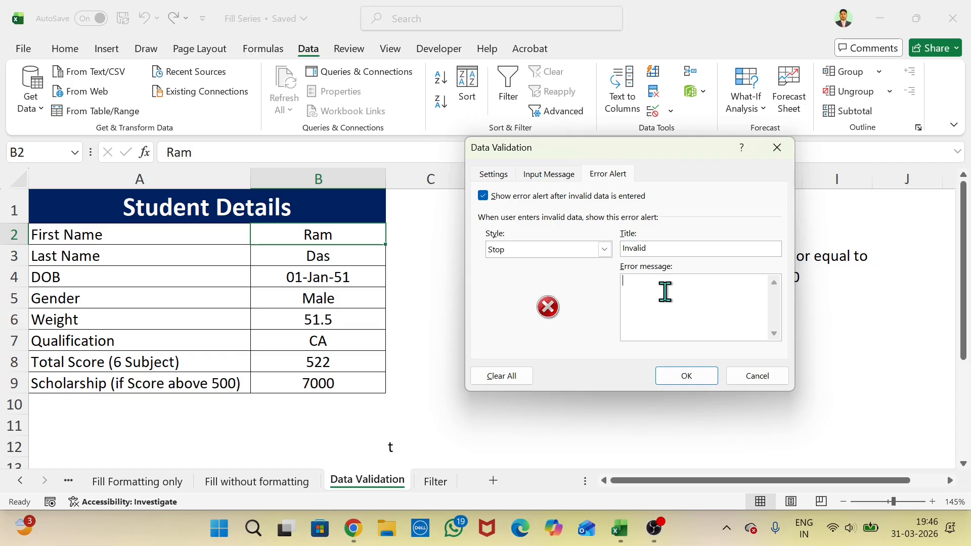
pyautogui.write('Firs')
pyautogui.press('BackSpace')
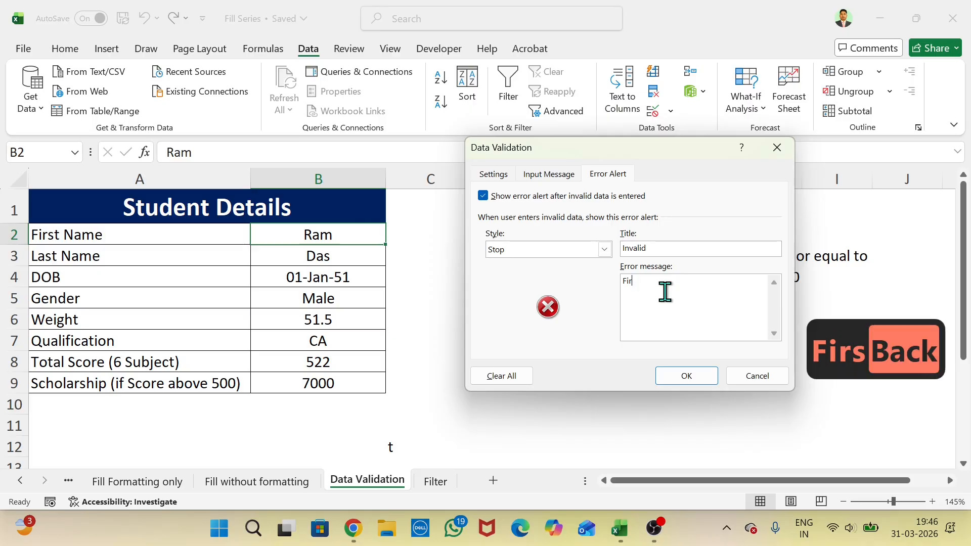
pyautogui.press('BackSpace')
pyautogui.press('BackSpace')
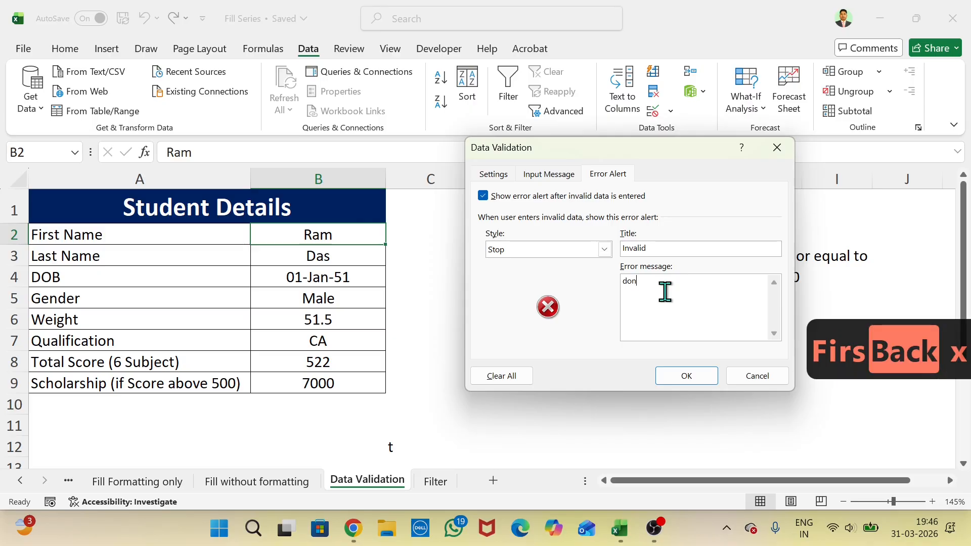
pyautogui.write("don't type initia")
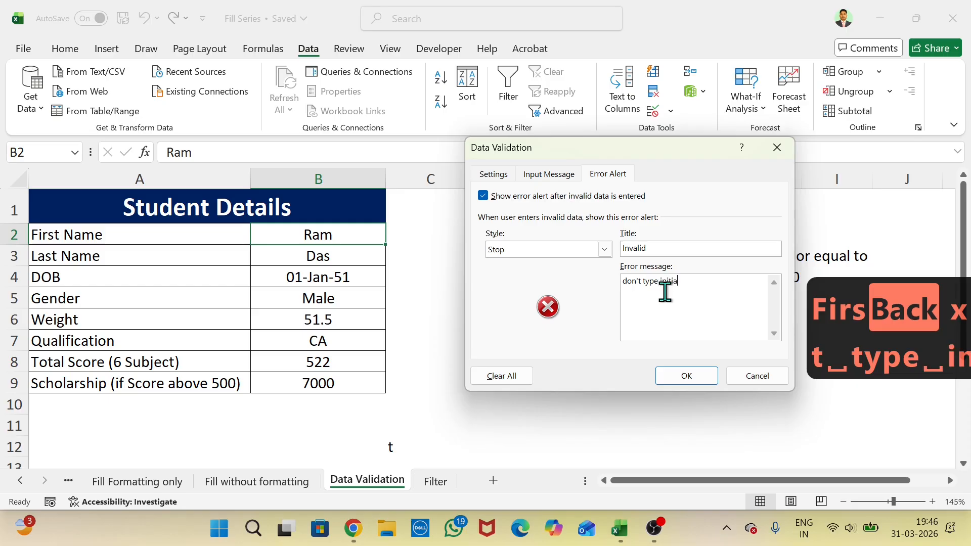
pyautogui.write('ls ')
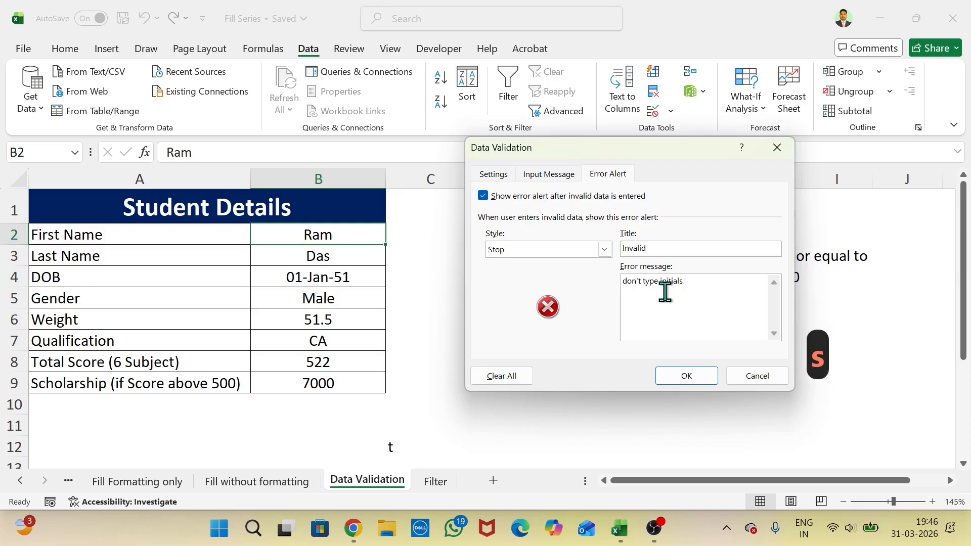
pyautogui.write('and don')
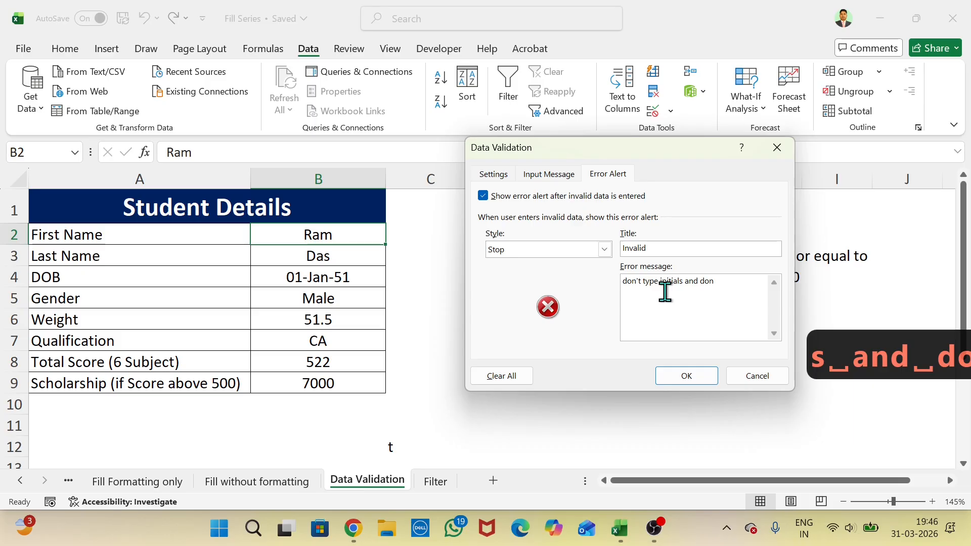
pyautogui.write("'t type")
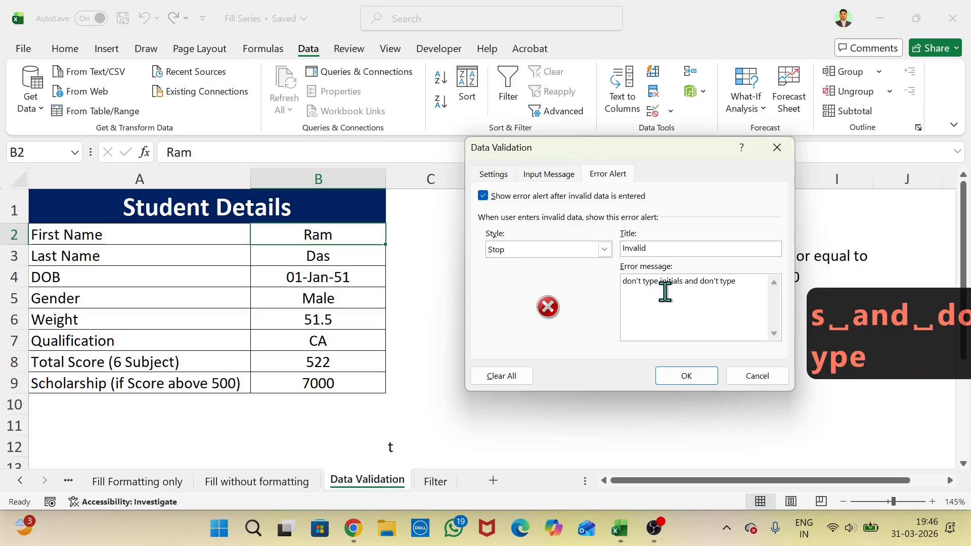
pyautogui.write(' full na')
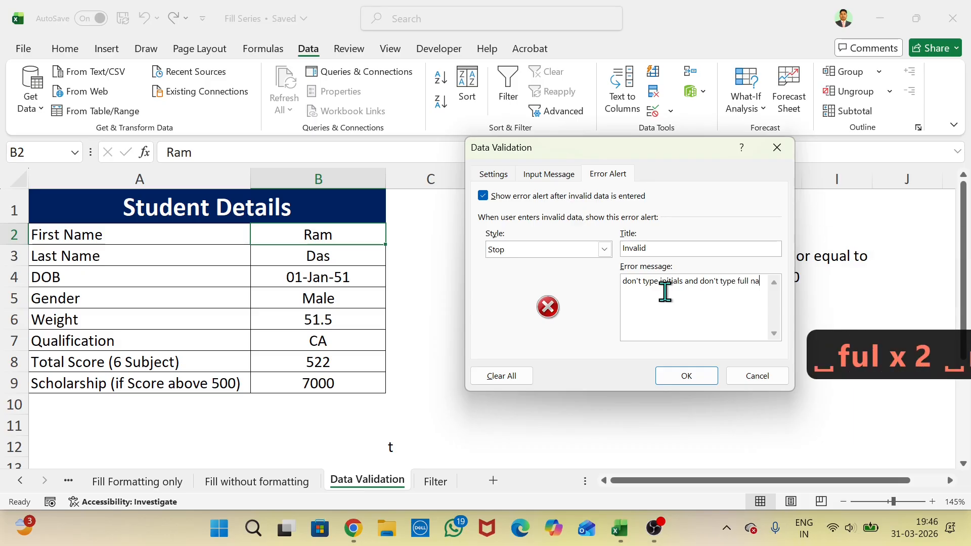
pyautogui.write('me')
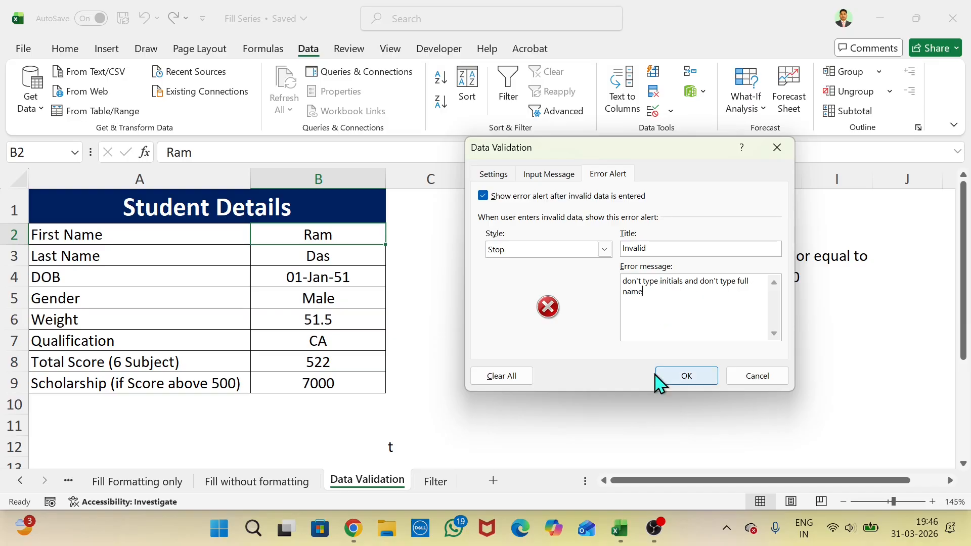
pyautogui.click(686, 375)
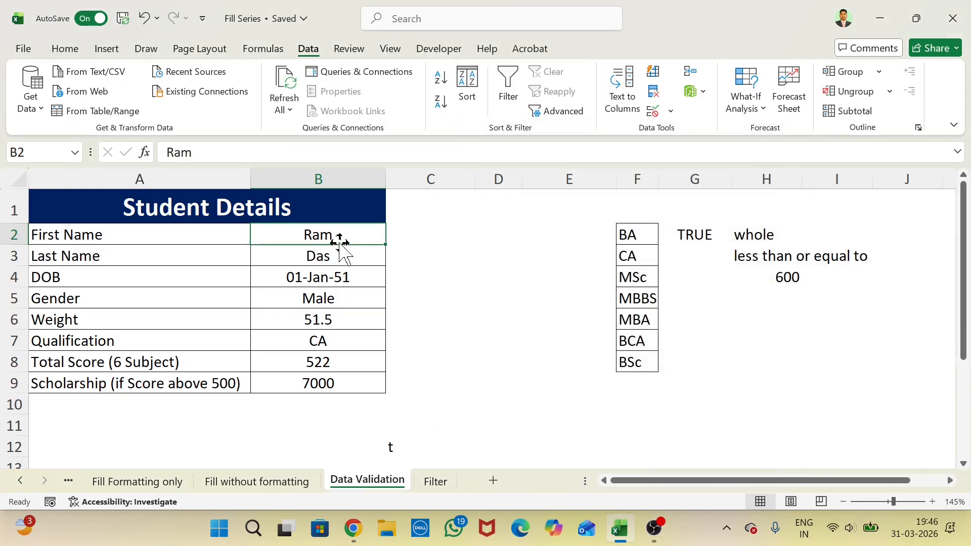
# Step: Test B2's error alert by entering "a", then retry the entry with "vcc"
pyautogui.write('a')
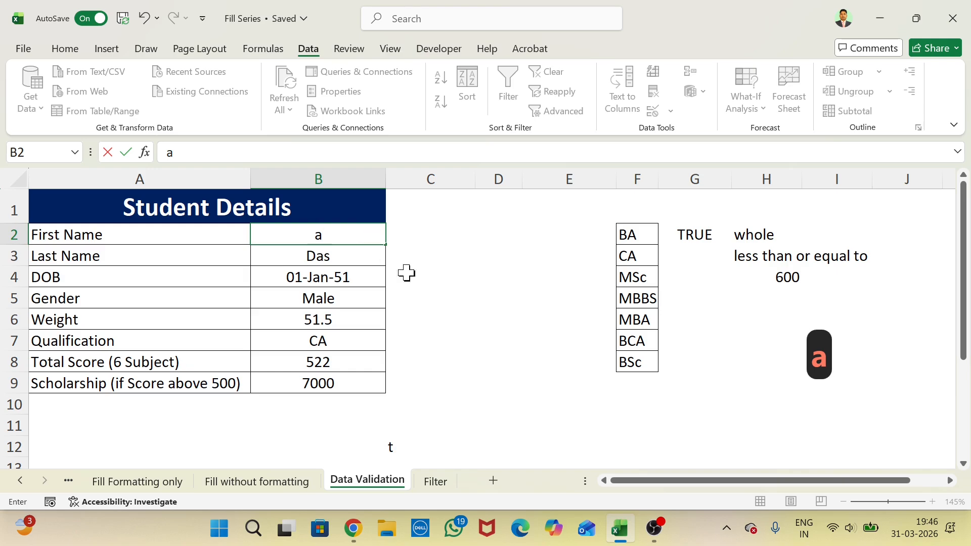
pyautogui.press('Return')
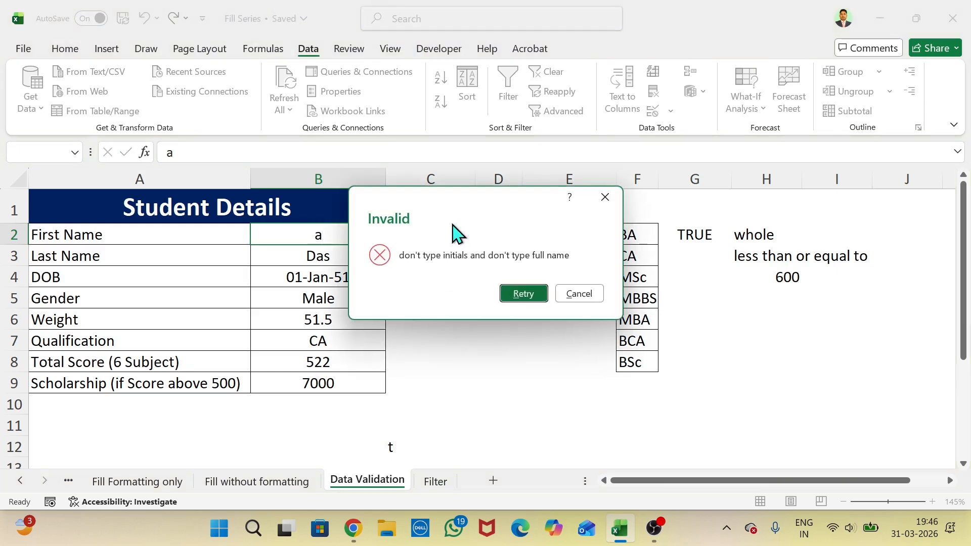
pyautogui.moveTo(451, 201); pyautogui.dragTo(558, 166)
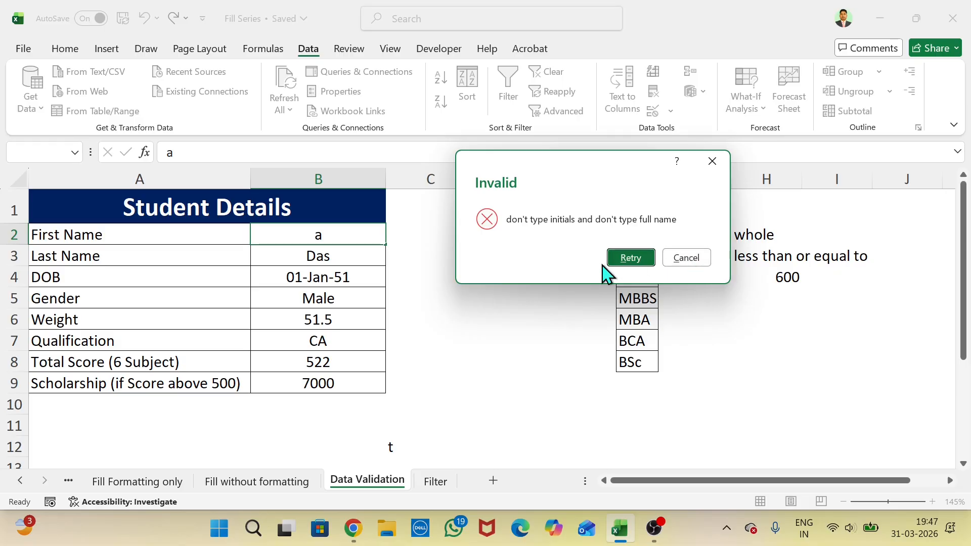
pyautogui.click(632, 268)
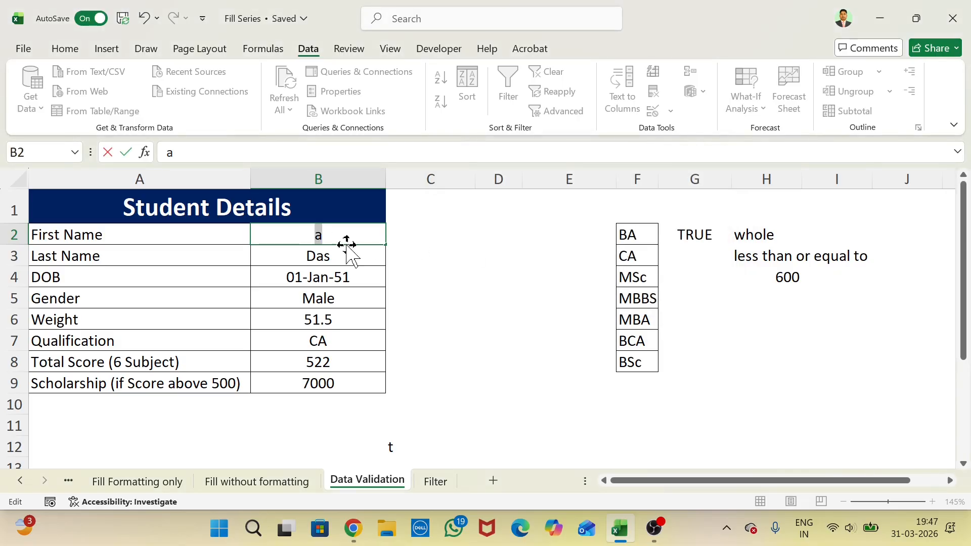
pyautogui.write('vcc')
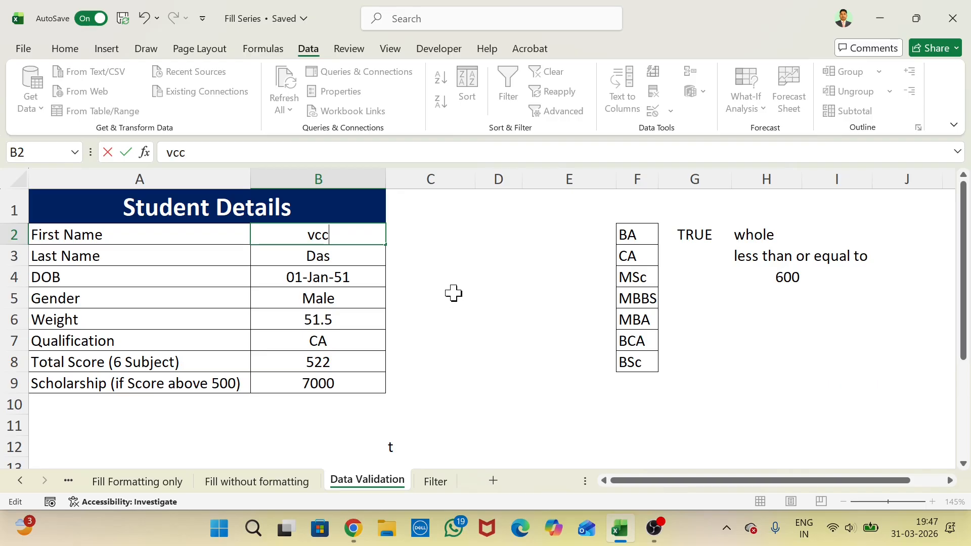
pyautogui.press('Return')
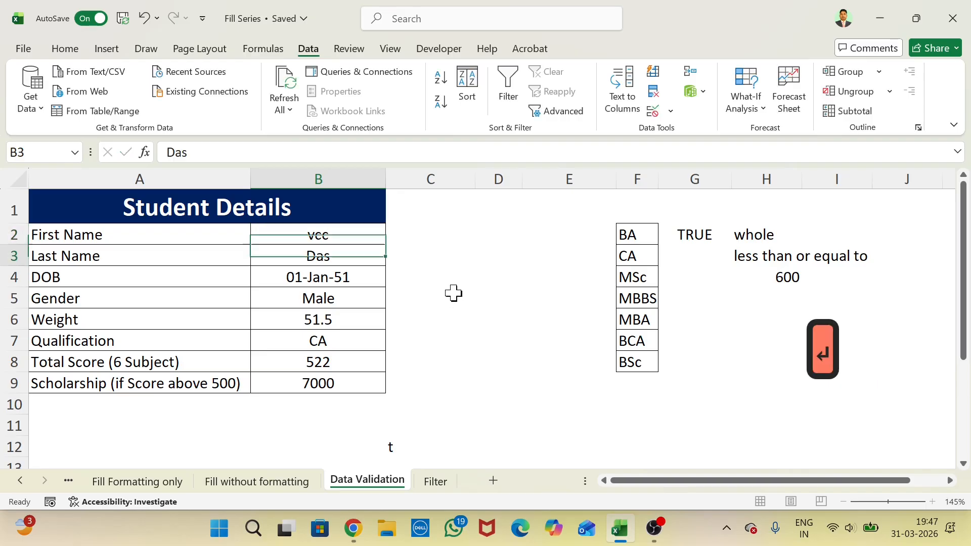
# Step: Replace the test entry in B2 with the student's original first name
pyautogui.click(317, 233)
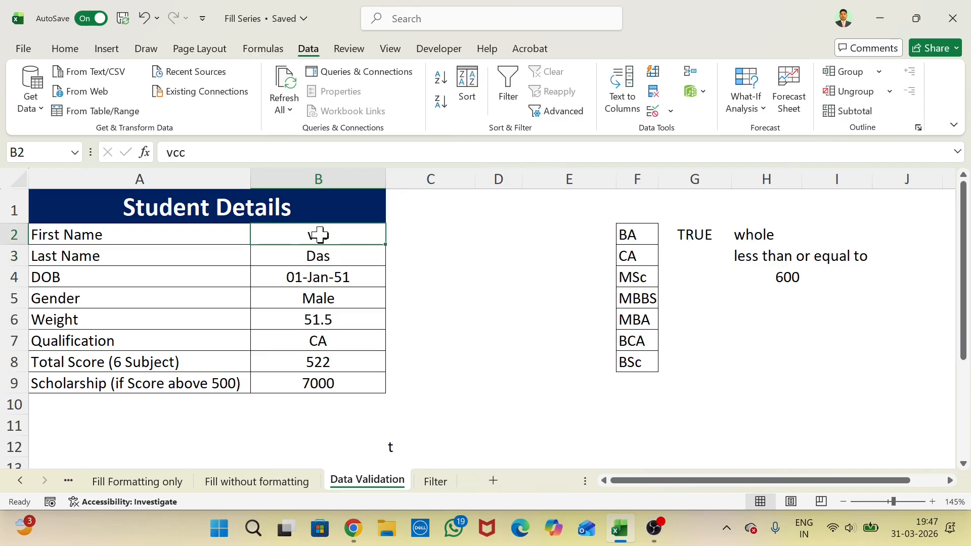
pyautogui.write('a')
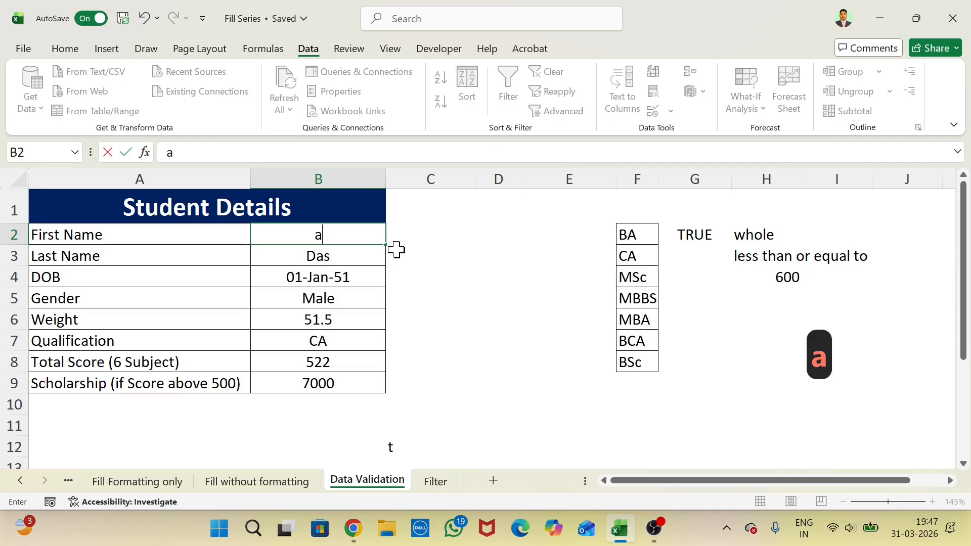
pyautogui.press('BackSpace')
pyautogui.write('Ram')
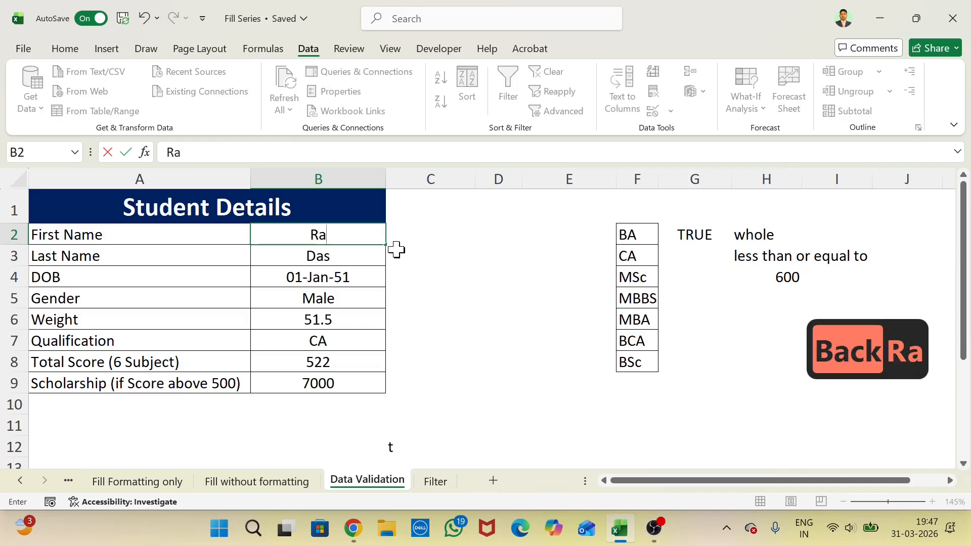
pyautogui.click(418, 287)
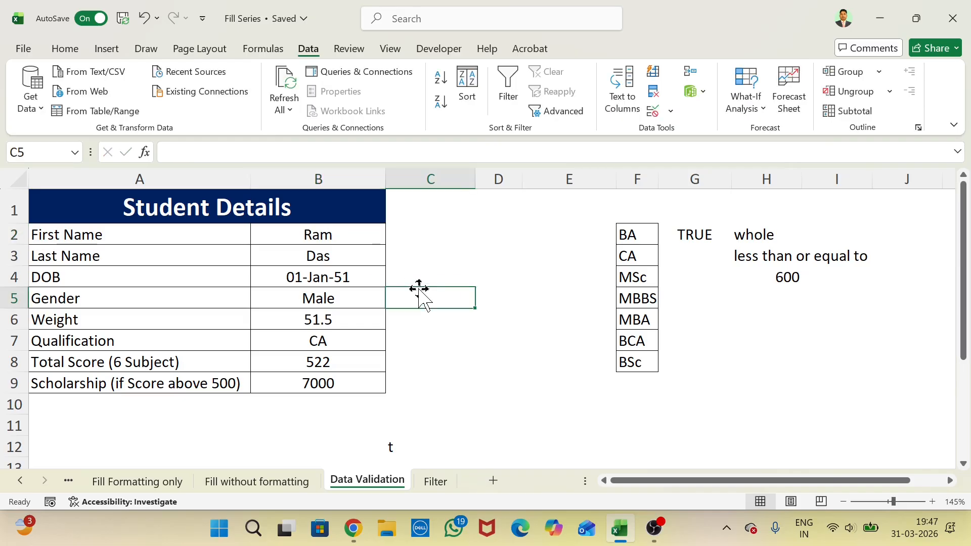
# Step: Fill First Name cell B2 down into B3 to copy its validation, and re-enter the student's last name in B3
pyautogui.click(351, 236)
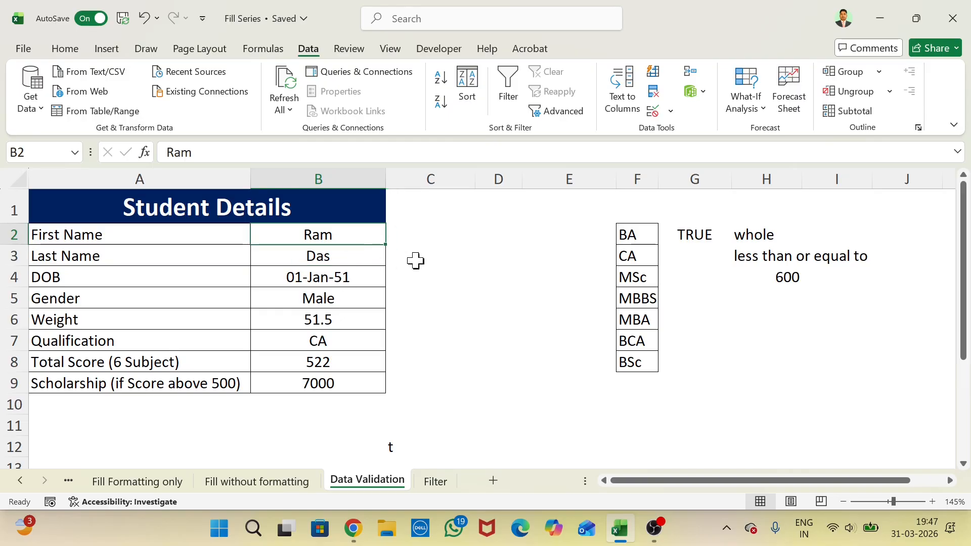
pyautogui.moveTo(387, 243); pyautogui.dragTo(370, 253)
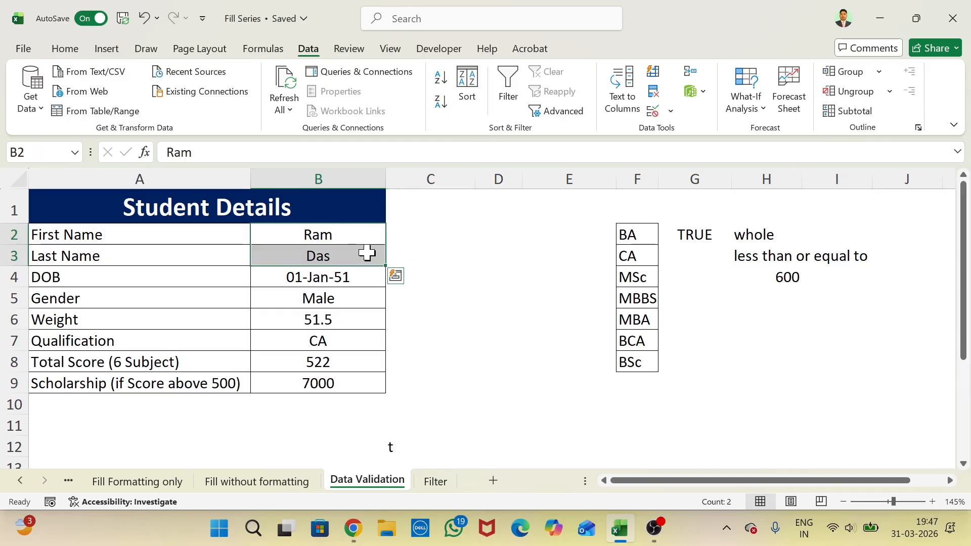
pyautogui.click(483, 287)
pyautogui.click(362, 241)
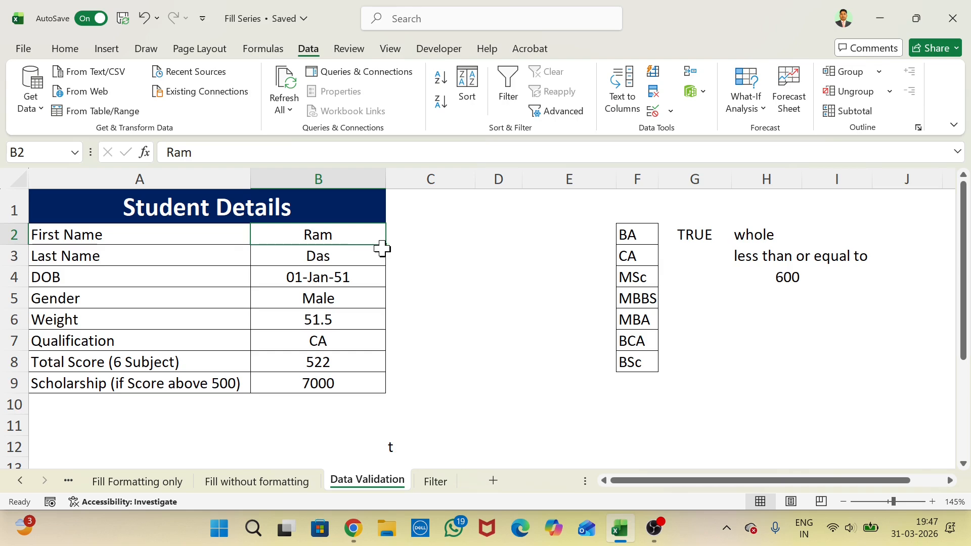
pyautogui.moveTo(387, 246); pyautogui.dragTo(388, 263)
pyautogui.click(362, 257)
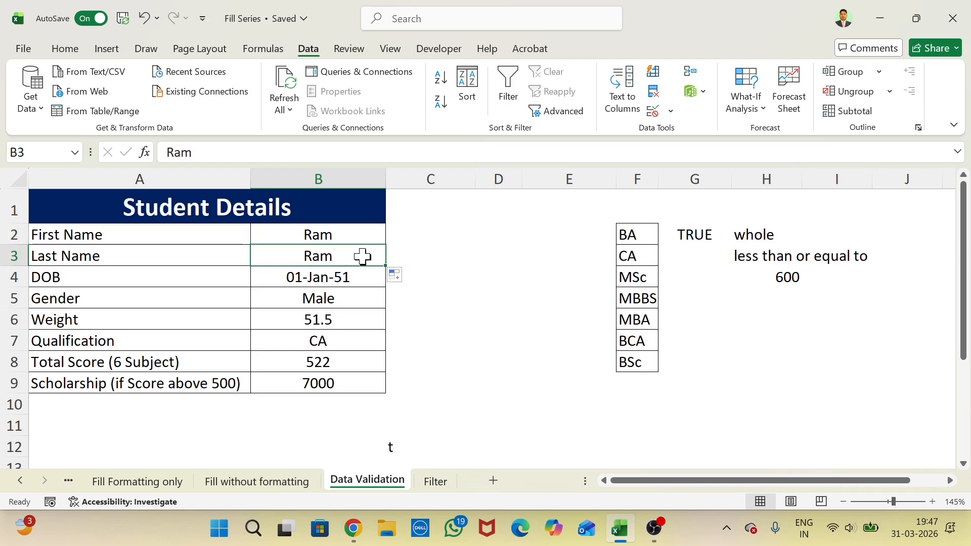
pyautogui.write('das')
pyautogui.press('Return')
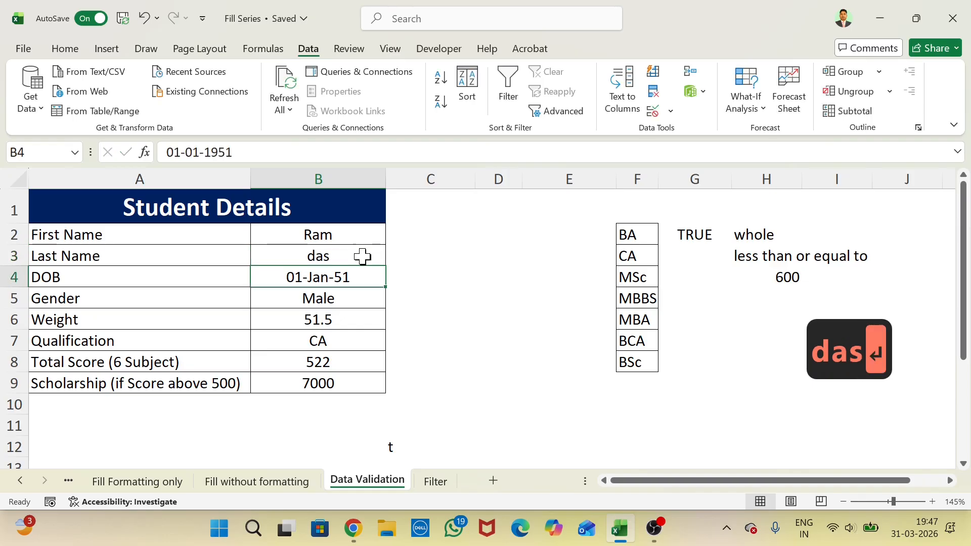
# Step: Test the error alert on Last Name cell B3 by entering "ds"
pyautogui.click(362, 256)
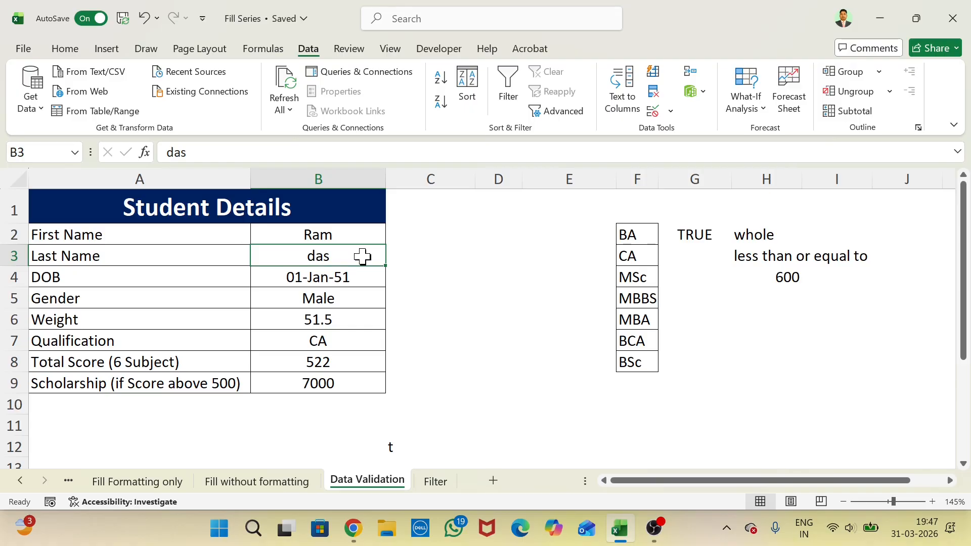
pyautogui.write('ds')
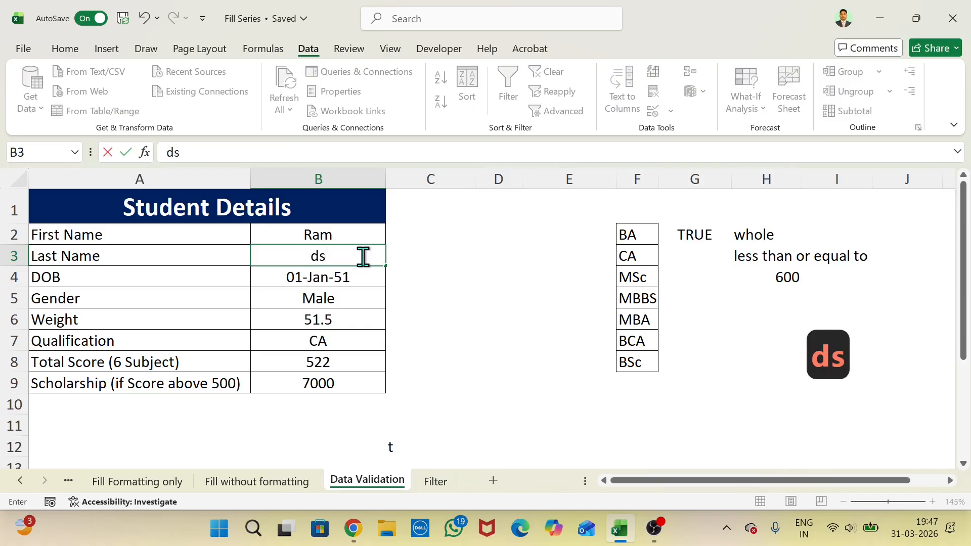
pyautogui.press('Return')
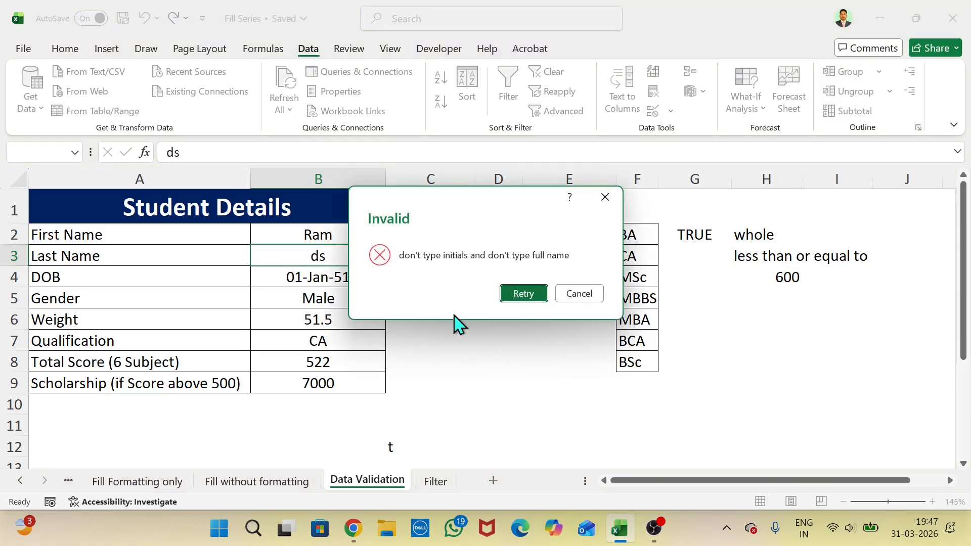
# Step: Discard the rejected test entry in Last Name cell B3
pyautogui.click(578, 294)
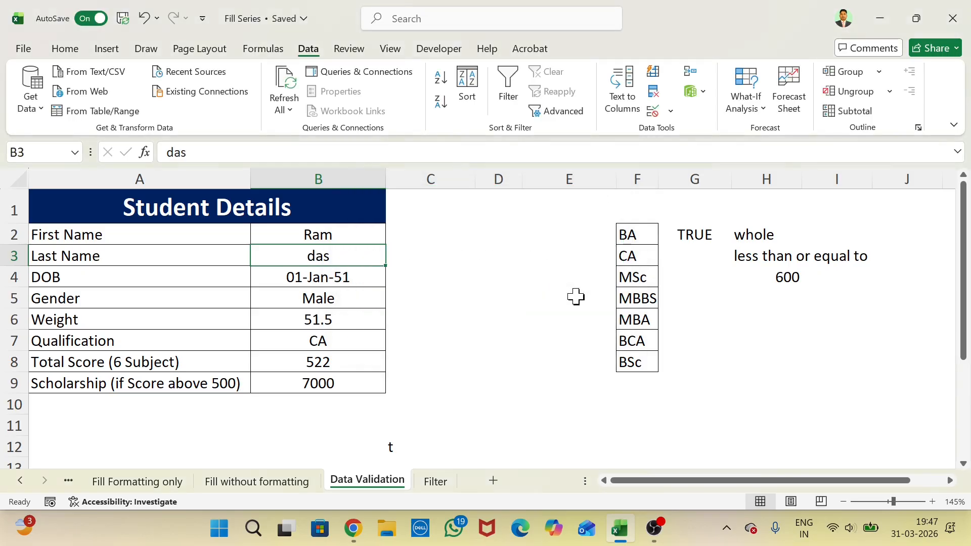
pyautogui.moveTo(364, 318); pyautogui.dragTo(433, 316)
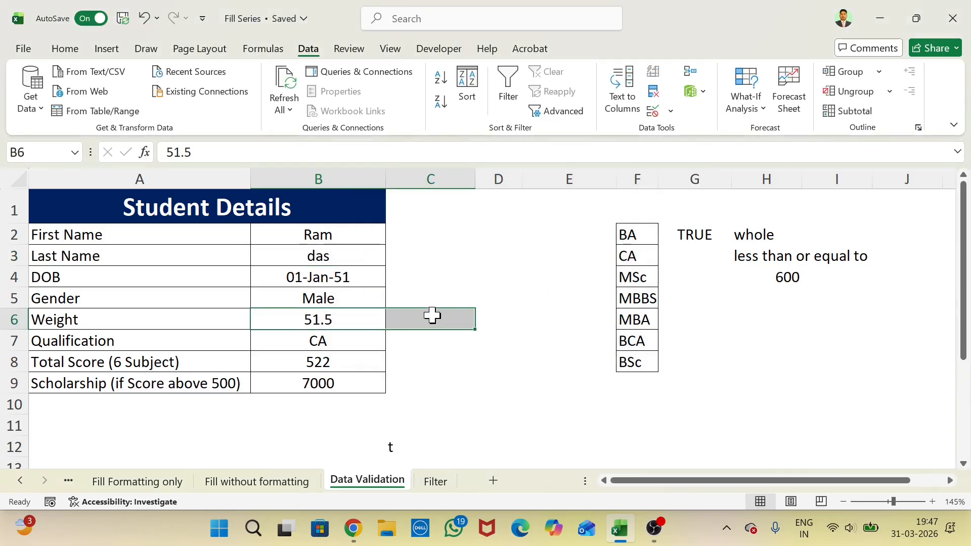
pyautogui.click(335, 278)
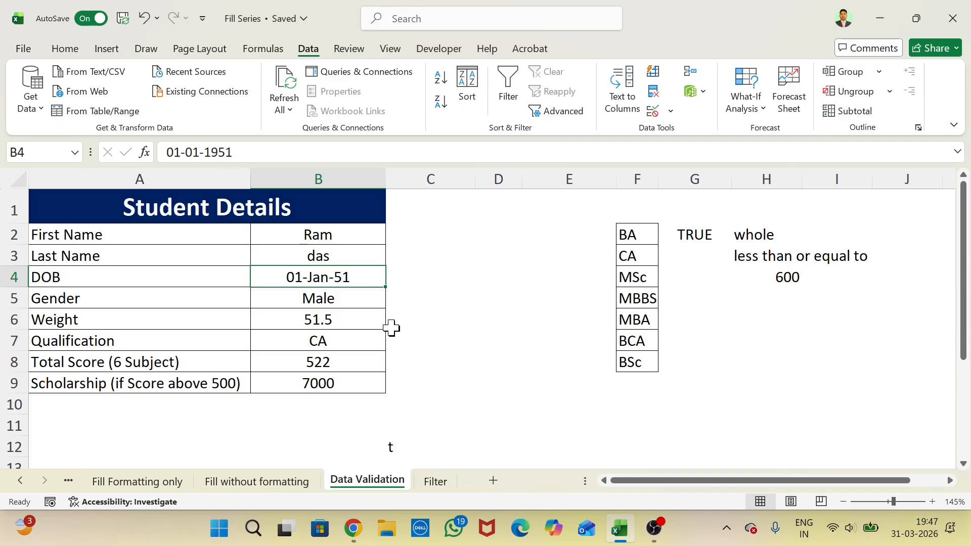
# Step: Change the error alert style of First Name cell B2 to Warning in its data validation settings
pyautogui.click(364, 237)
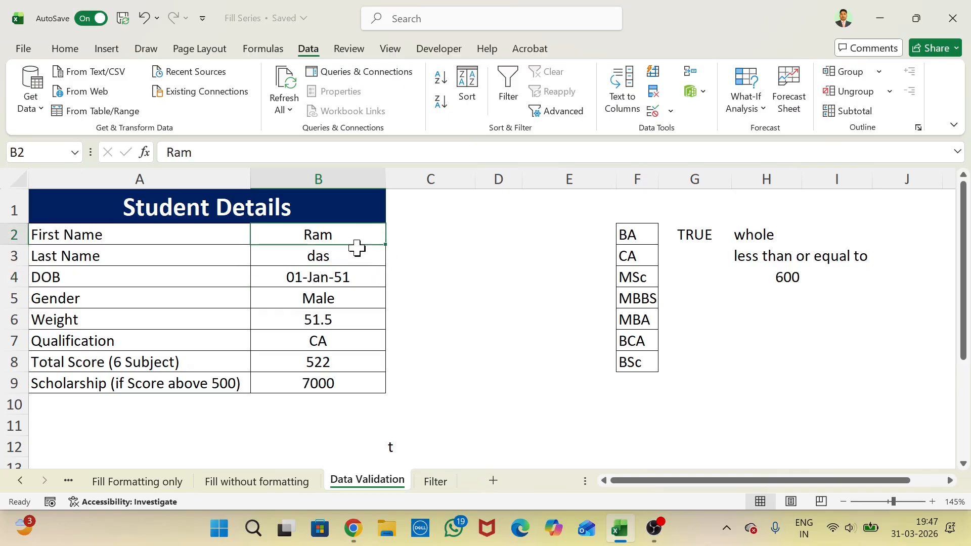
pyautogui.click(670, 111)
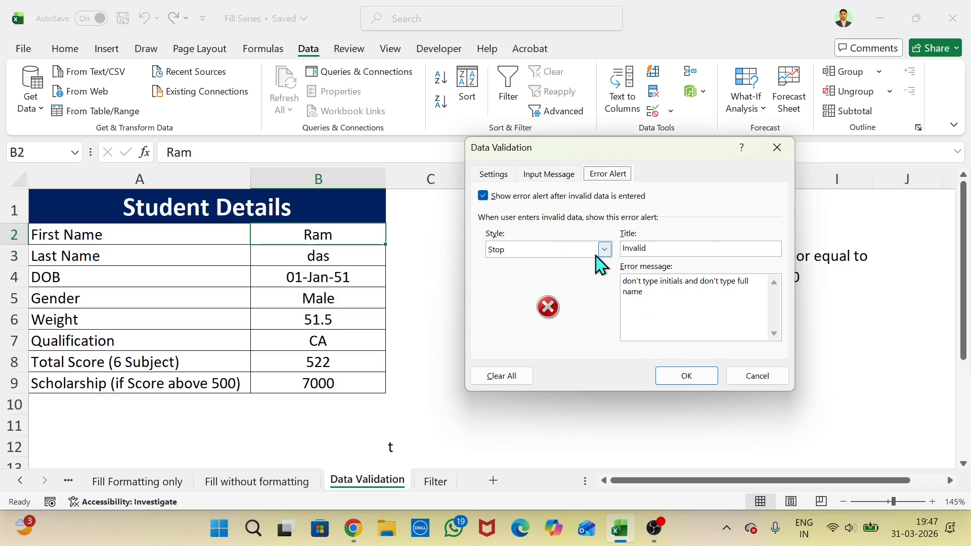
pyautogui.click(604, 250)
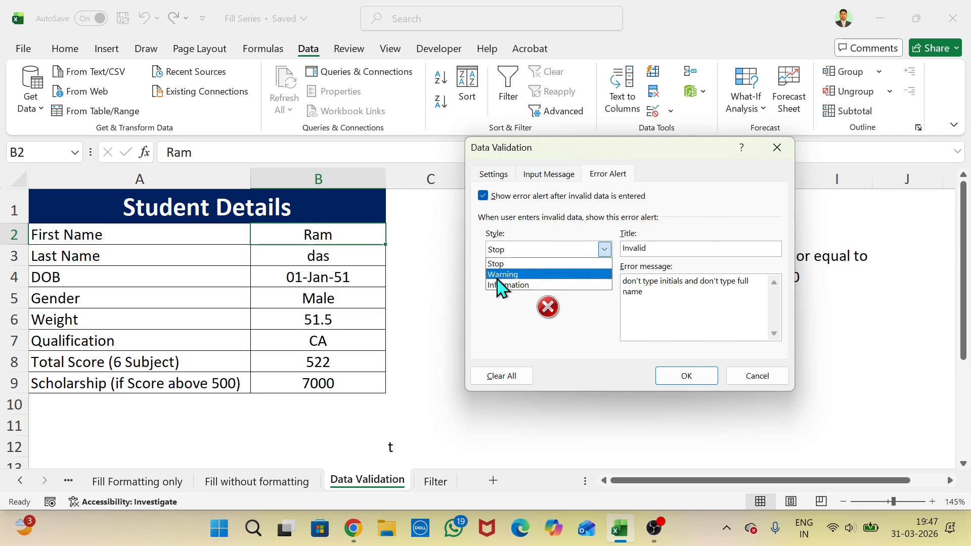
pyautogui.click(538, 276)
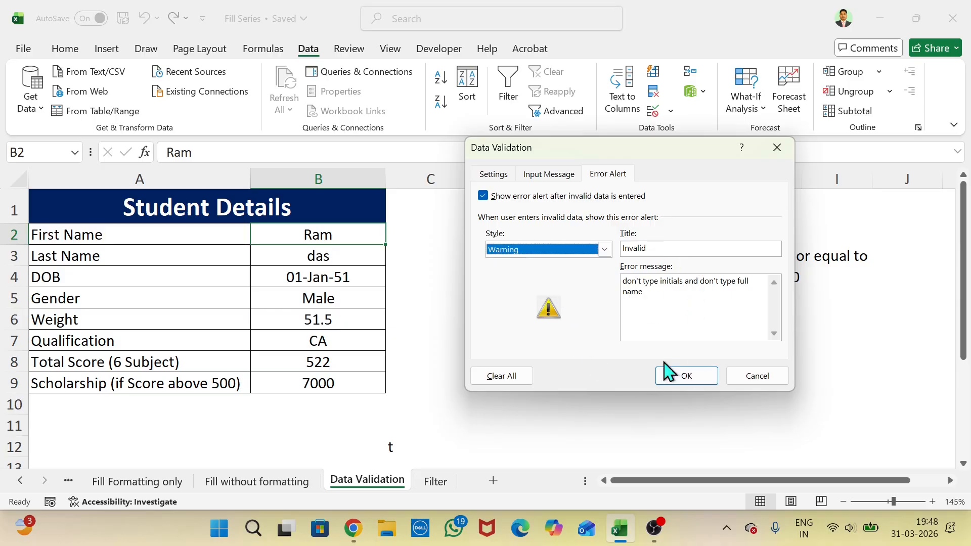
pyautogui.click(687, 376)
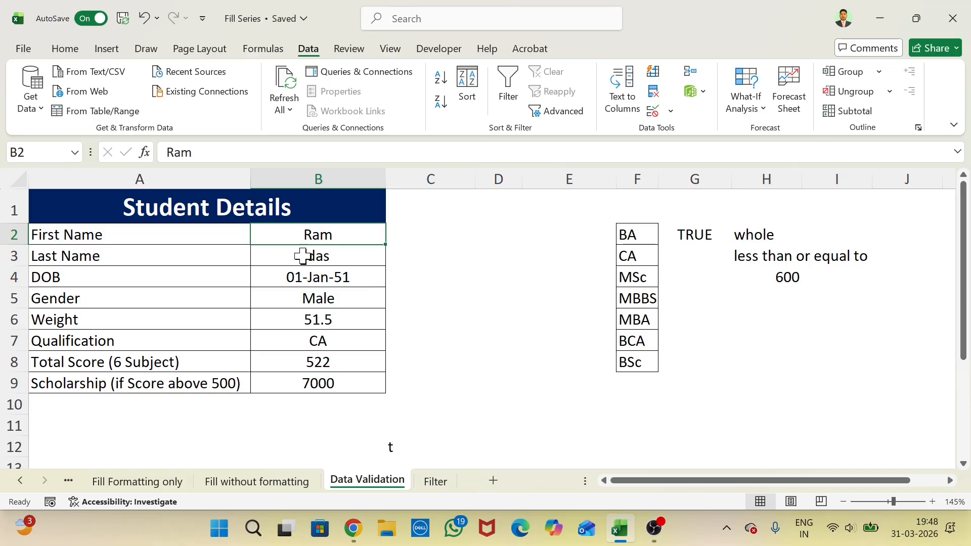
# Step: Test B2's Warning alert by entering "a" and choosing to continue, then undo the test entry
pyautogui.write('a')
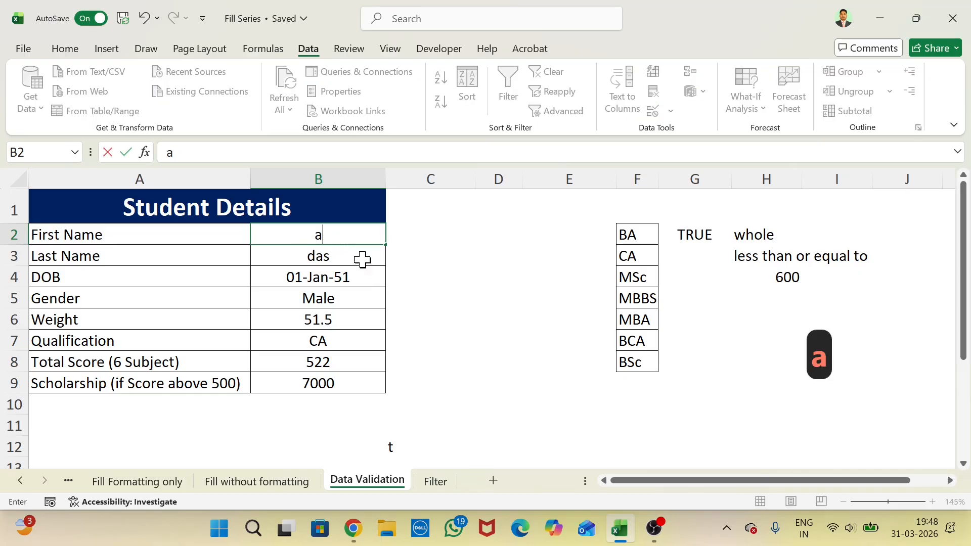
pyautogui.press('Return')
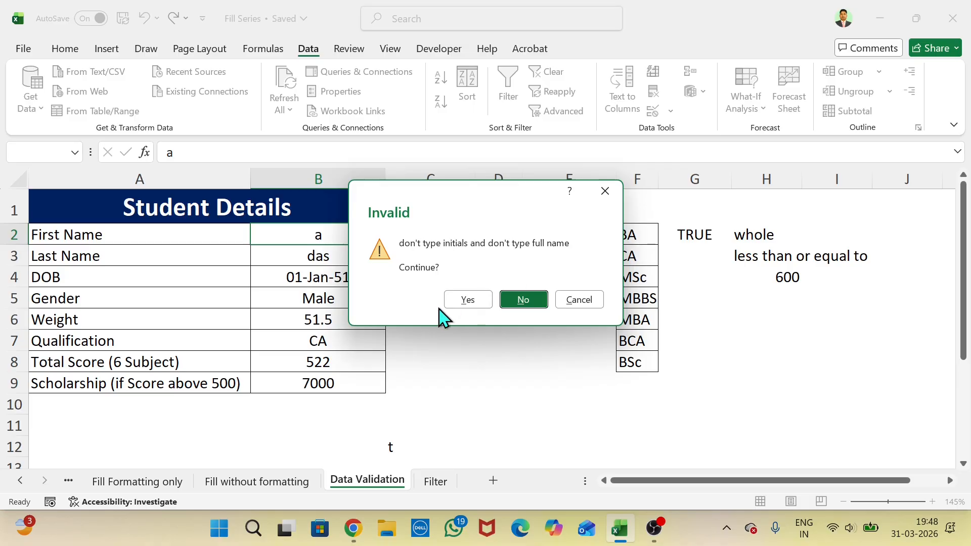
pyautogui.click(464, 310)
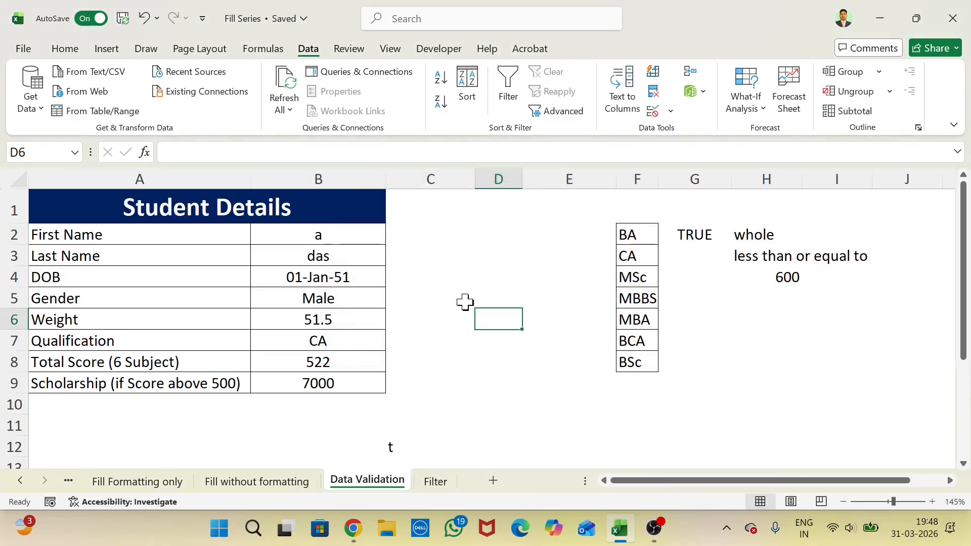
pyautogui.click(380, 275)
pyautogui.click(372, 241)
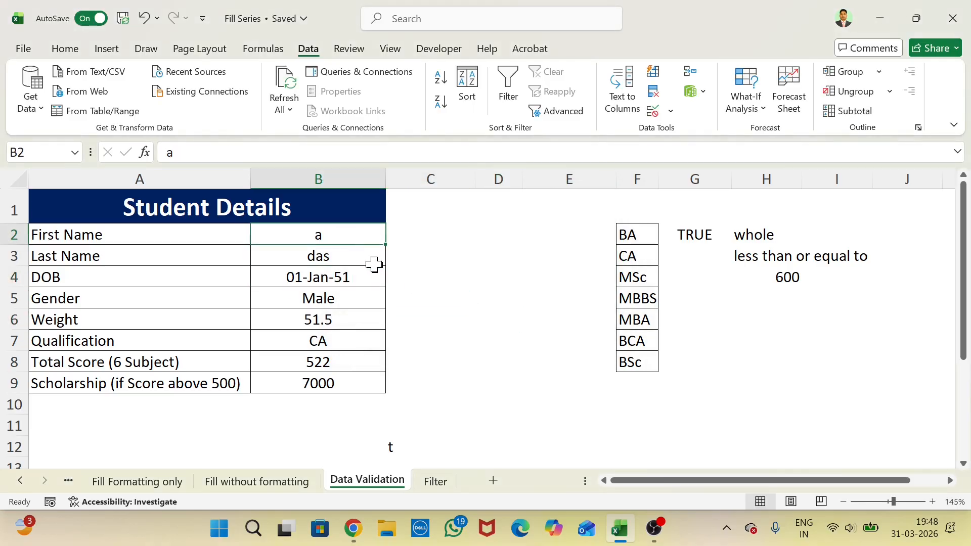
pyautogui.hotkey('ctrl', 'z')
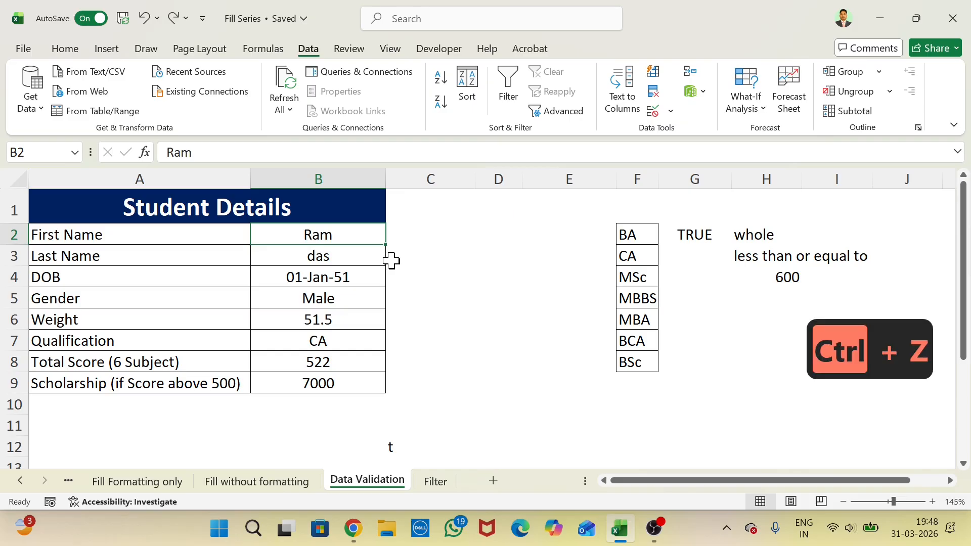
# Step: Change the error alert style of First Name cell B2 to Information in its data validation settings
pyautogui.click(453, 341)
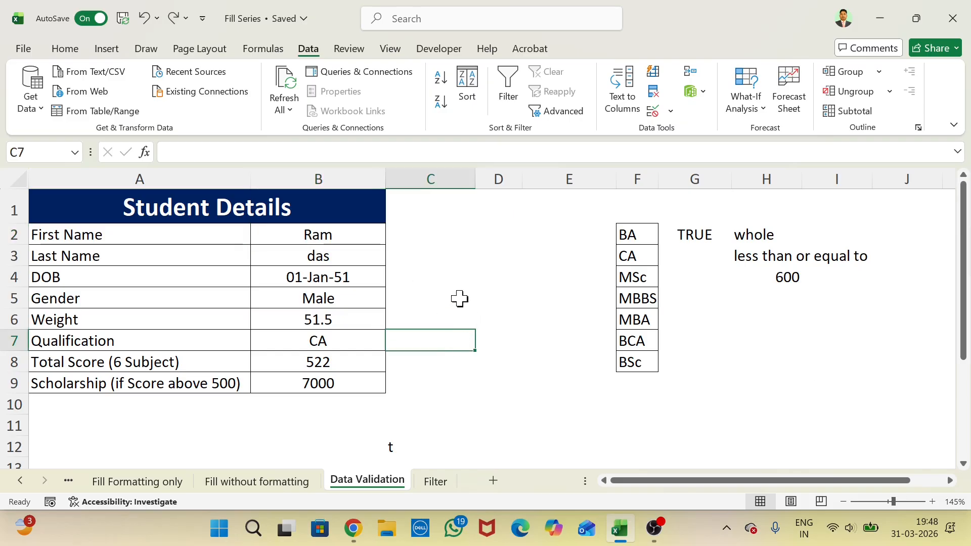
pyautogui.click(370, 239)
pyautogui.click(668, 111)
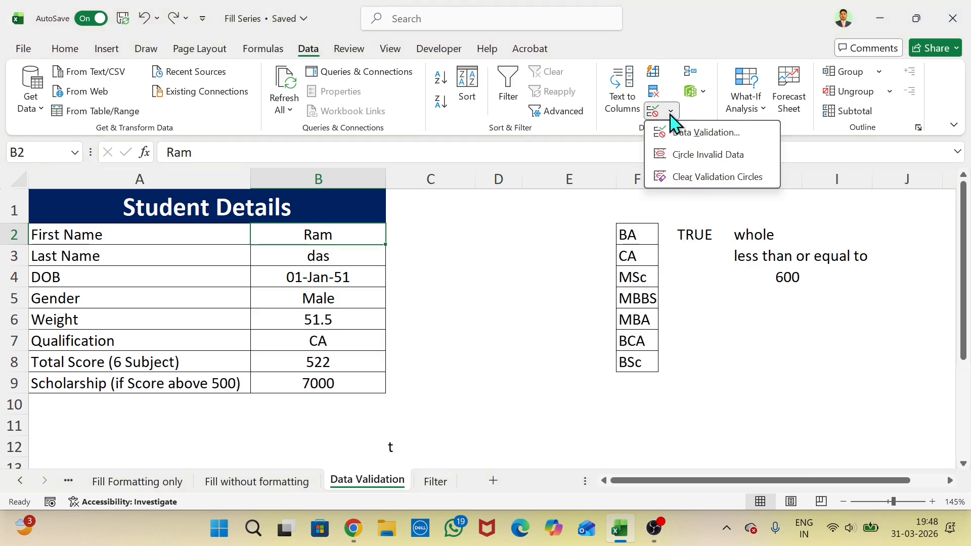
pyautogui.click(677, 130)
pyautogui.click(604, 250)
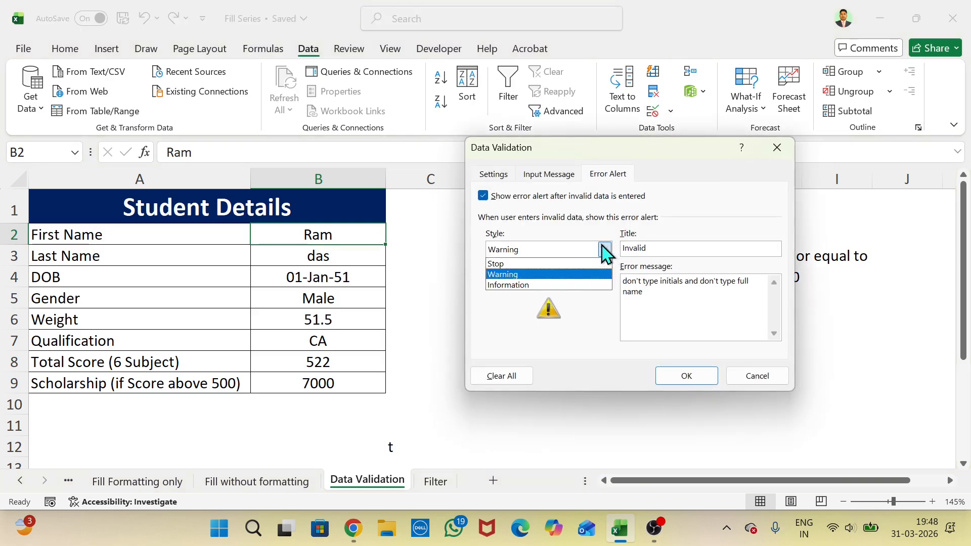
pyautogui.click(532, 287)
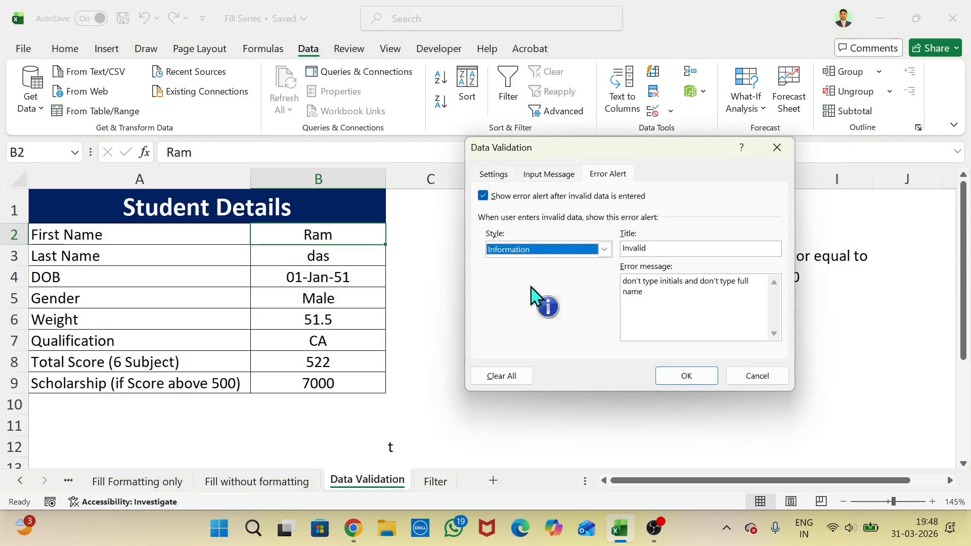
pyautogui.click(686, 376)
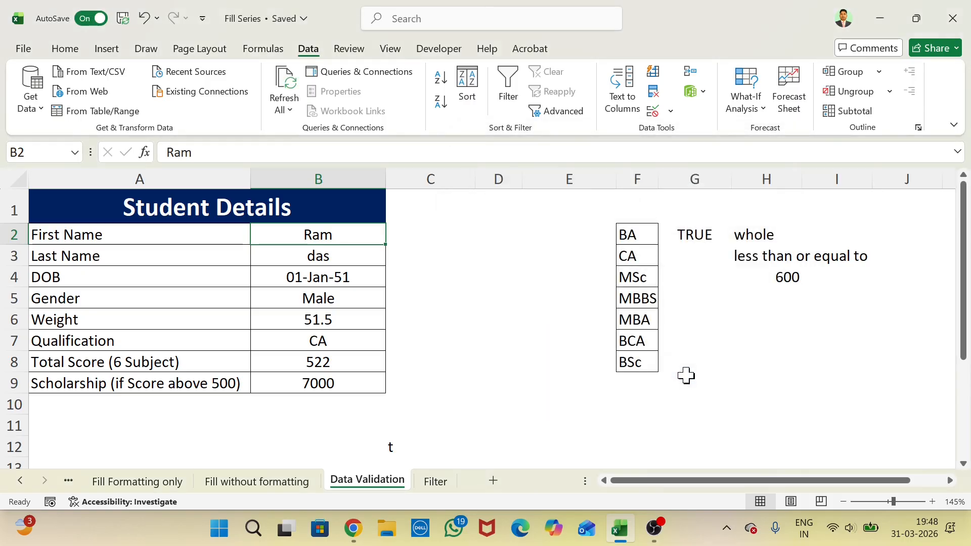
# Step: Test B2's Information alert by entering "a" and accepting the entry, then reselect the cell
pyautogui.write('a')
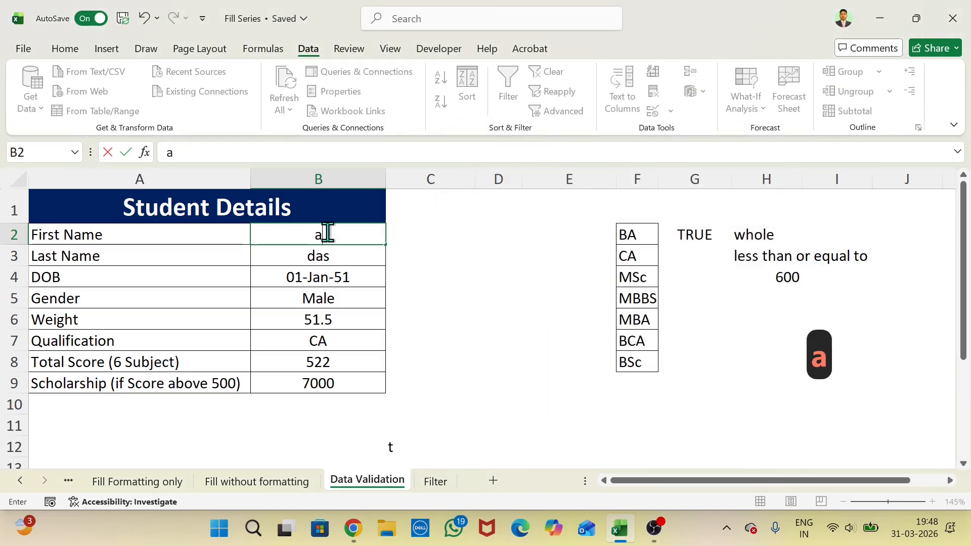
pyautogui.press('Return')
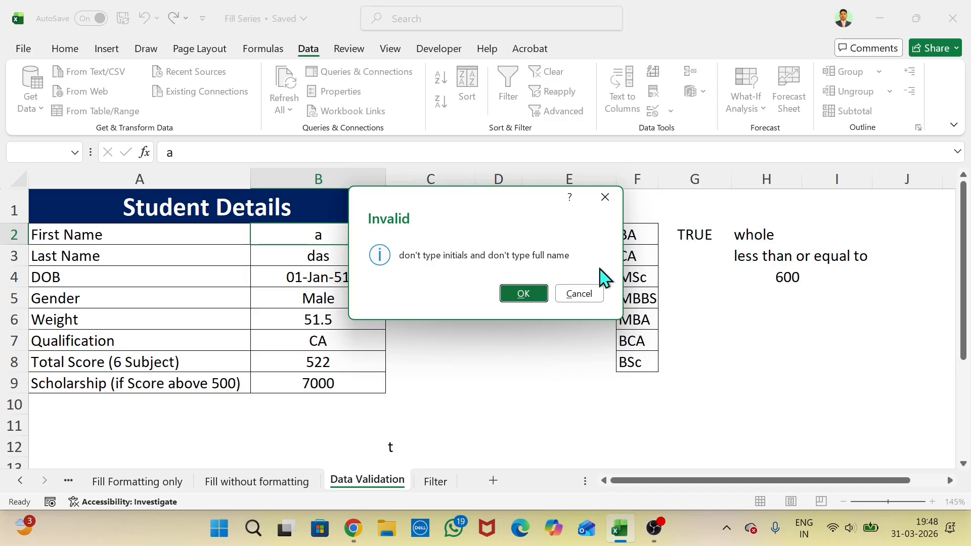
pyautogui.click(526, 299)
pyautogui.click(349, 233)
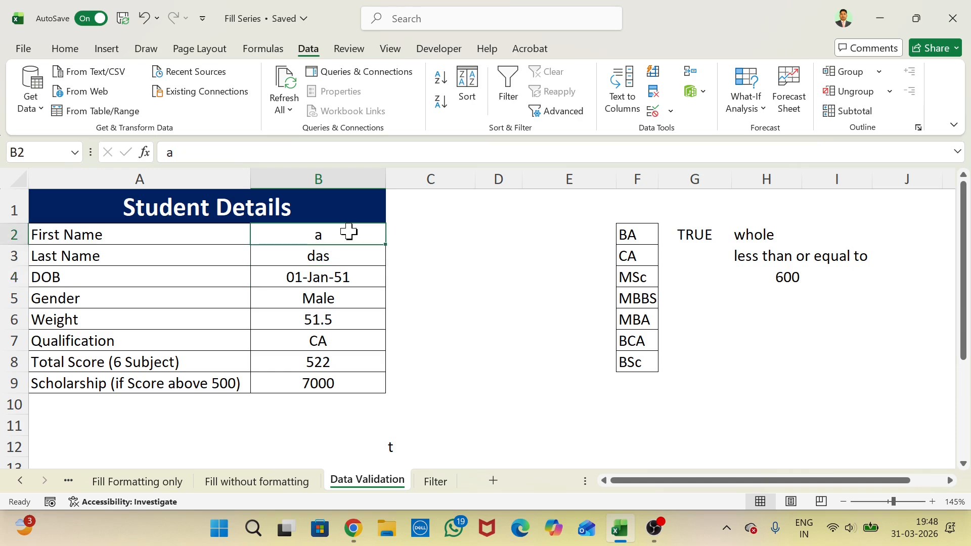